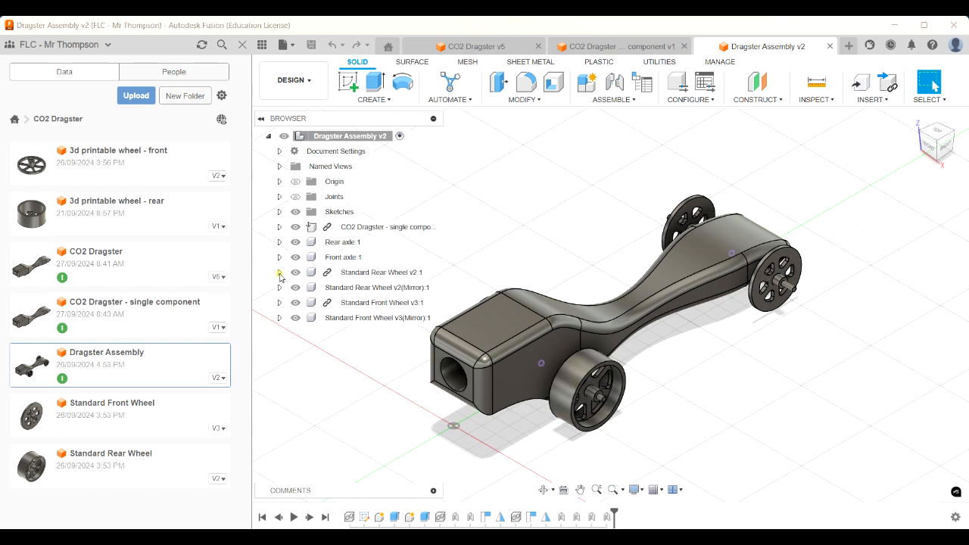
# Examine the contents of the Standard Rear Wheel component and test how the near rear wheel moves in the assembly
pyautogui.click(279, 273)
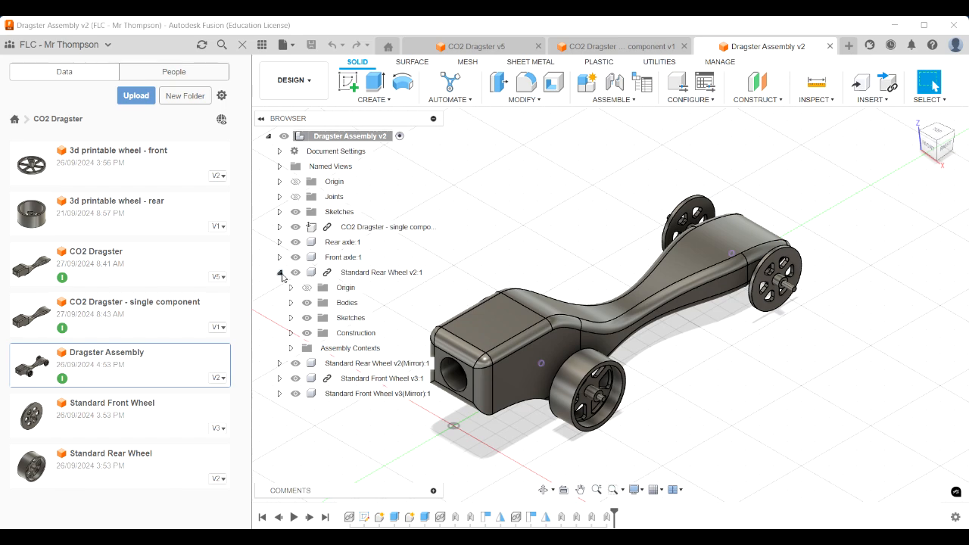
pyautogui.click(279, 273)
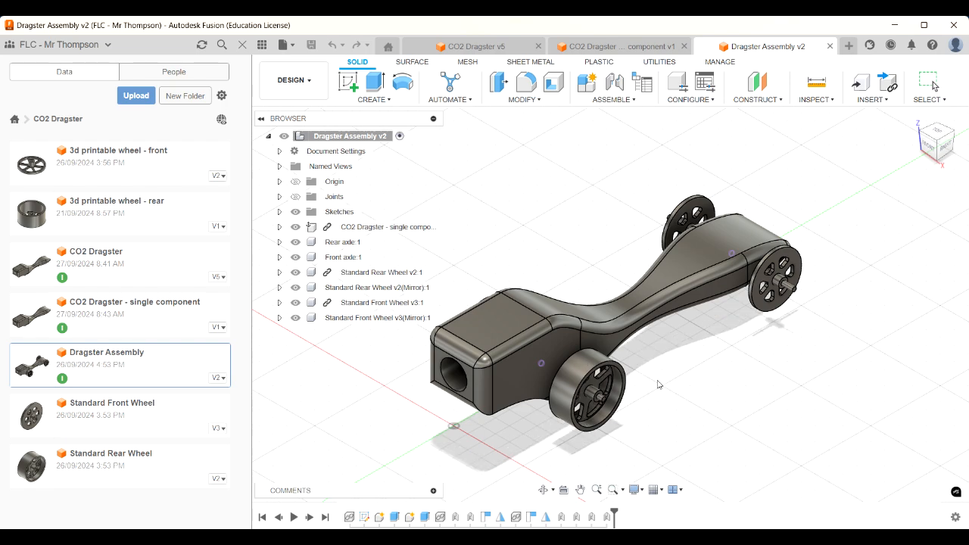
pyautogui.moveTo(625, 366); pyautogui.dragTo(693, 387)
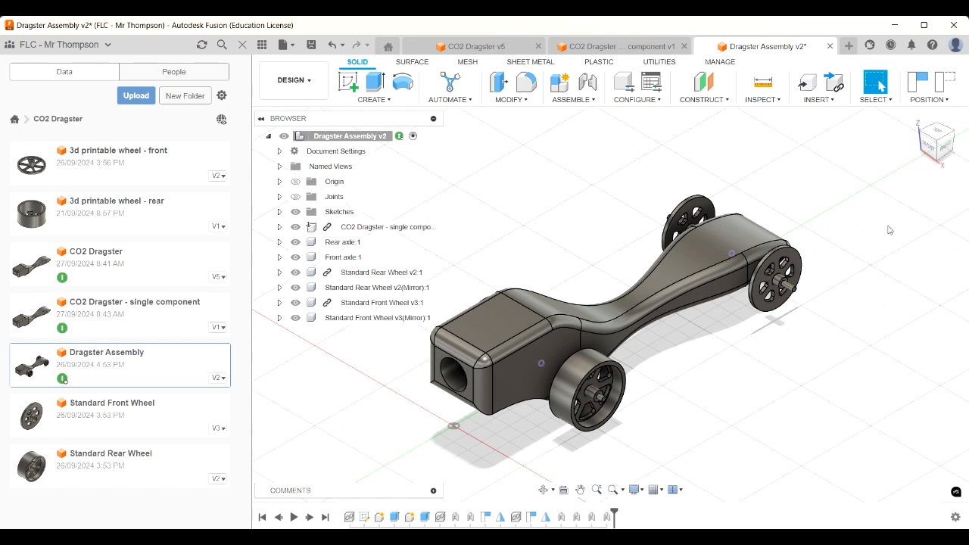
# Close the Dragster Assembly design without saving its changes
pyautogui.click(829, 46)
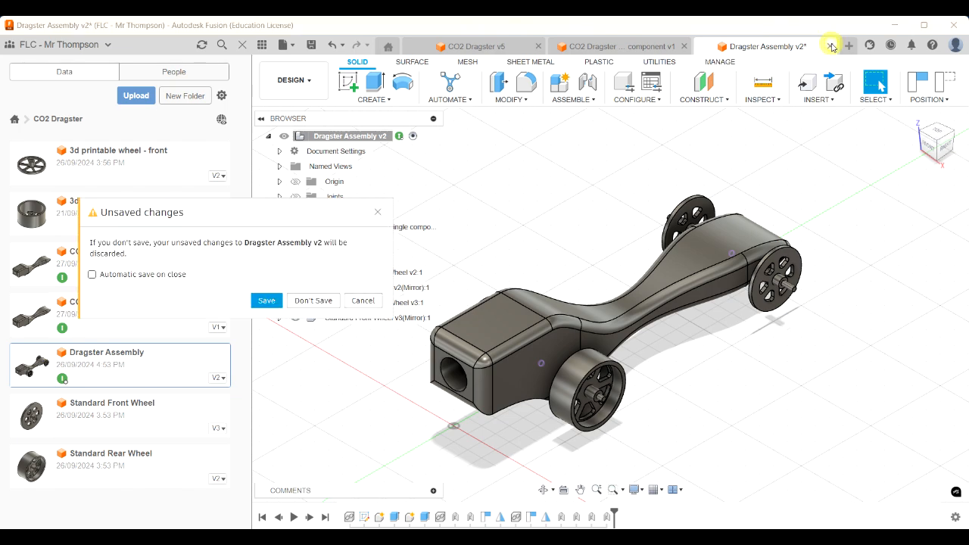
pyautogui.click(301, 306)
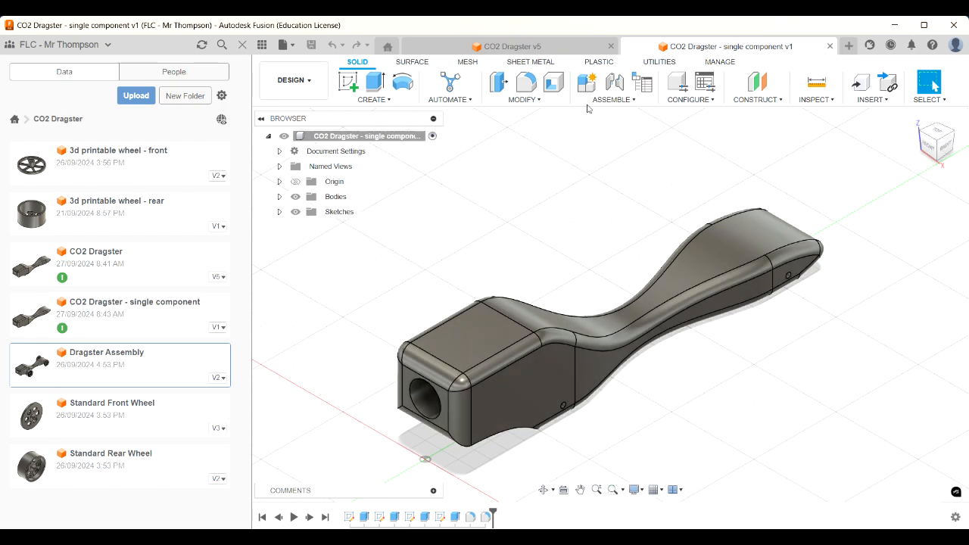
# Compare the component structure of the CO2 Dragster design with that of the CO2 Dragster - single component design
pyautogui.click(545, 46)
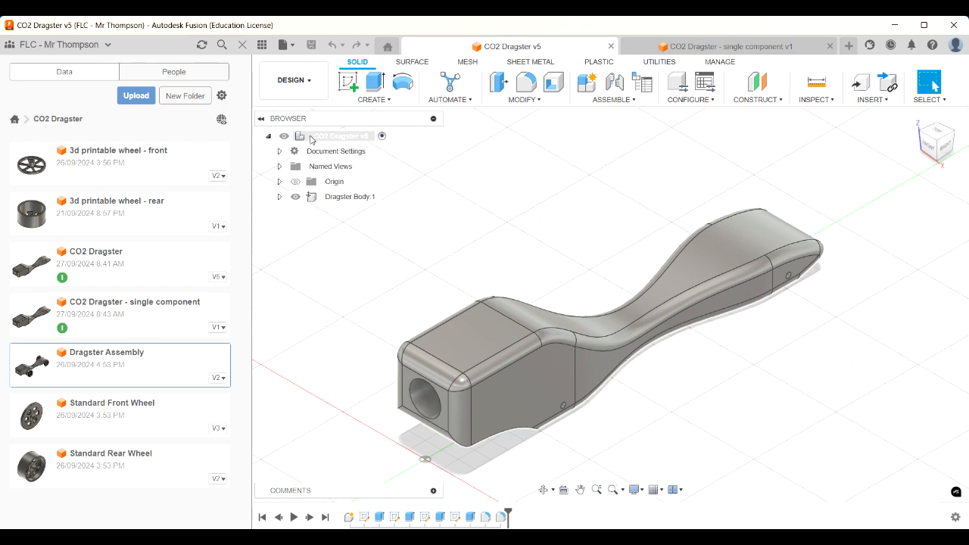
pyautogui.click(321, 138)
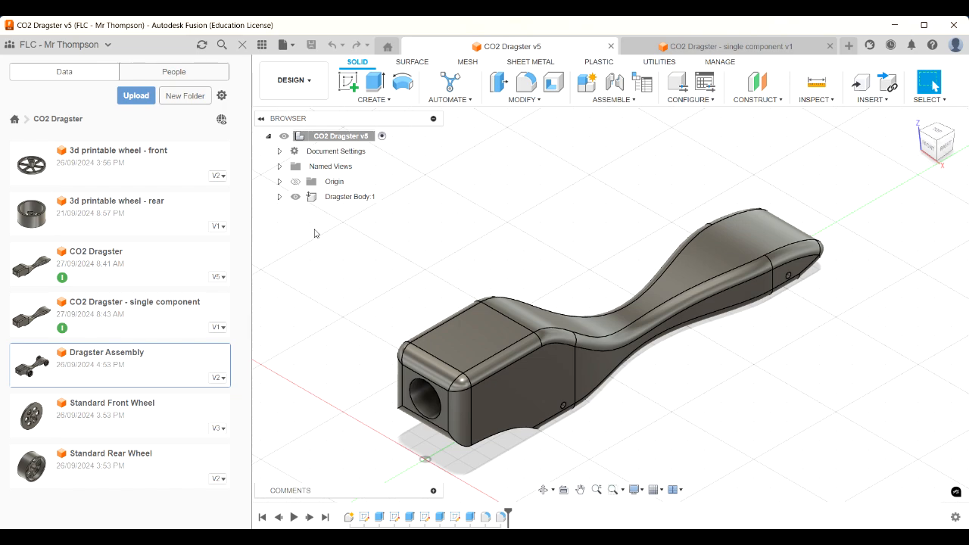
pyautogui.click(757, 48)
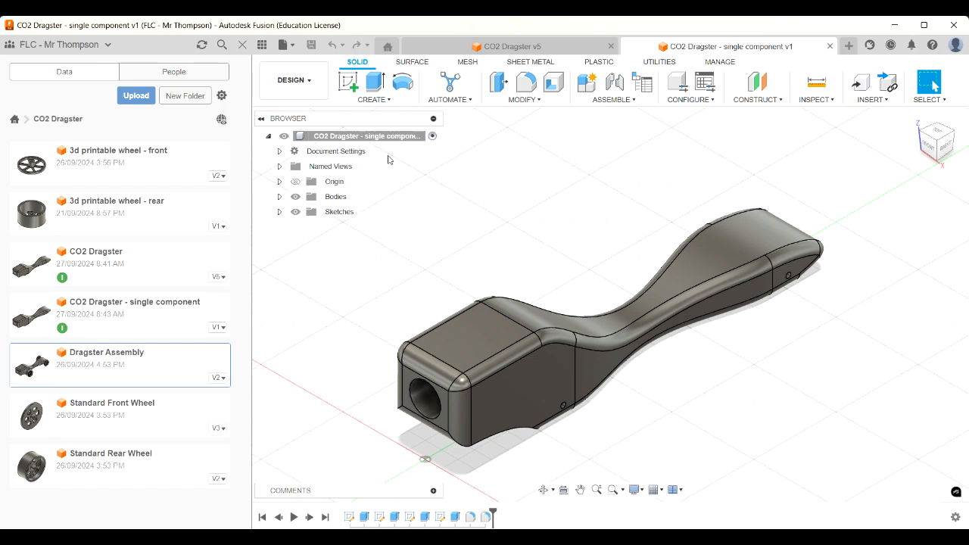
pyautogui.click(499, 46)
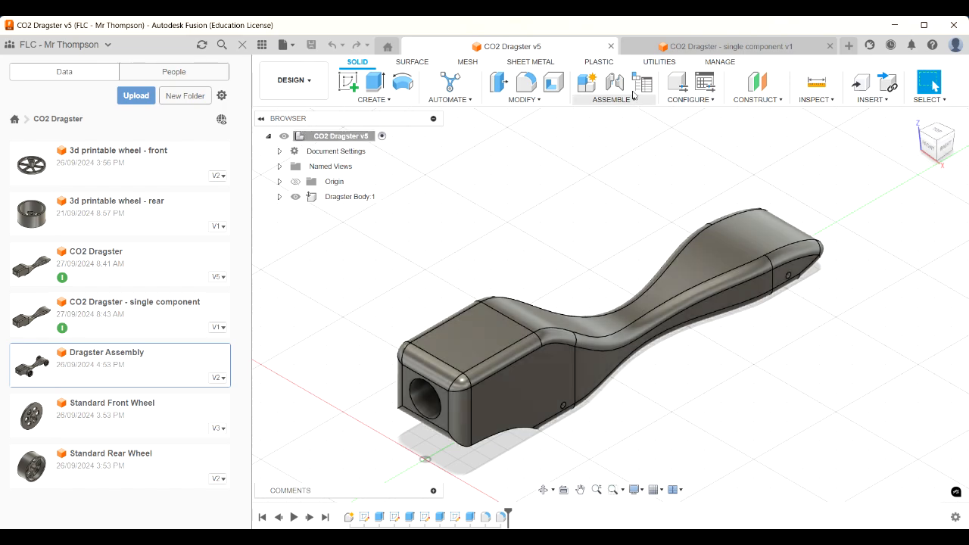
# Close the CO2 Dragster and CO2 Dragster - single component designs to get back to an empty untitled design
pyautogui.click(612, 48)
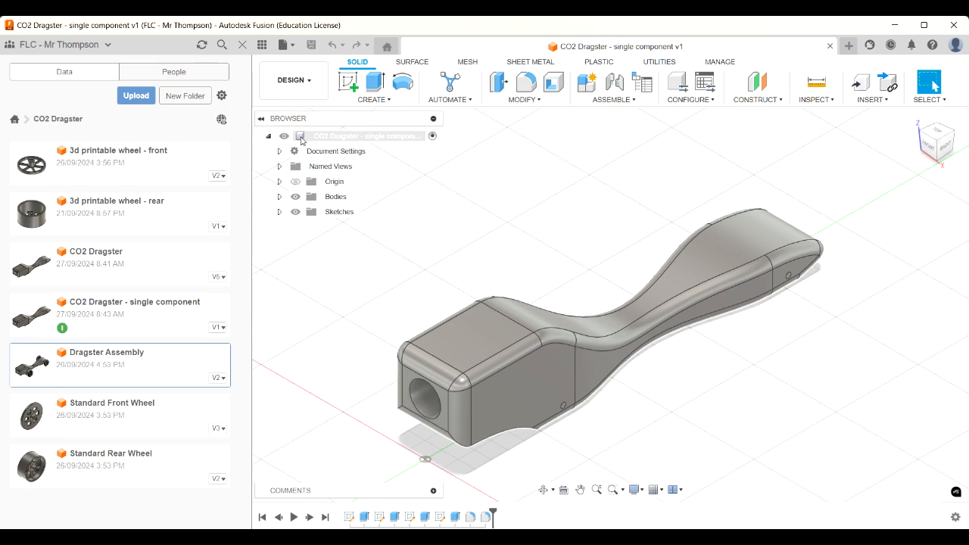
pyautogui.click(831, 47)
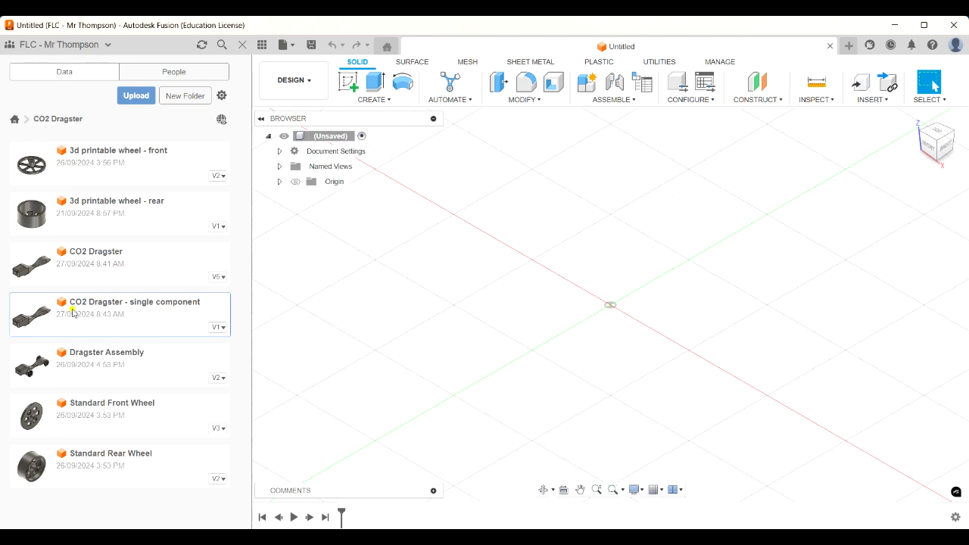
# Insert the CO2 Dragster - single component design into the untitled design without moving it, and activate the top-level component
pyautogui.moveTo(72, 310)
pyautogui.mouseDown()
pyautogui.moveTo(191, 331)
pyautogui.moveTo(572, 290)
pyautogui.mouseUp()
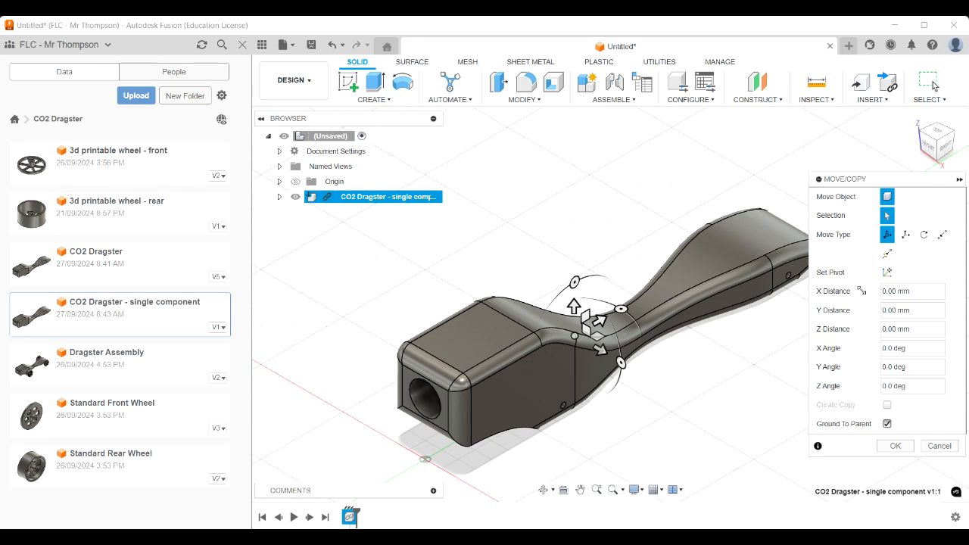
pyautogui.click(897, 446)
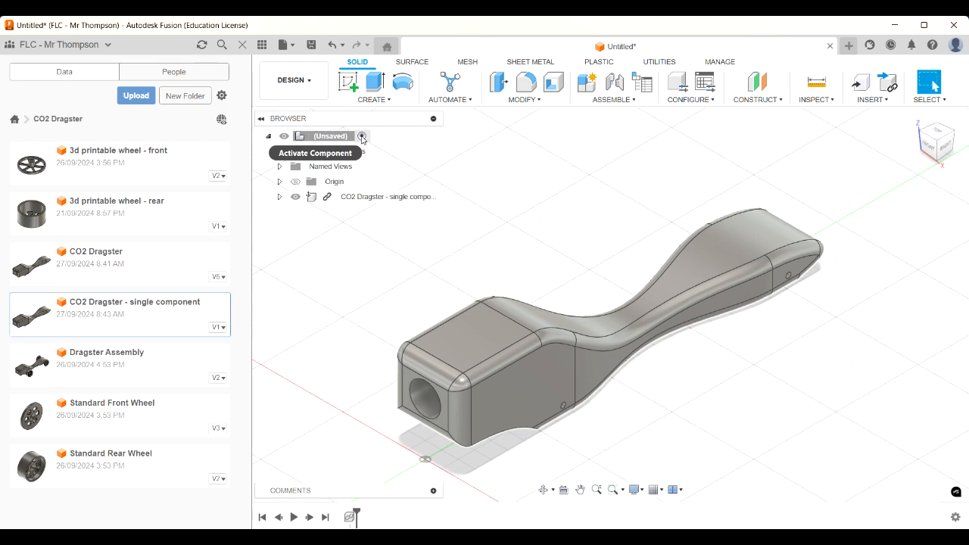
pyautogui.click(361, 136)
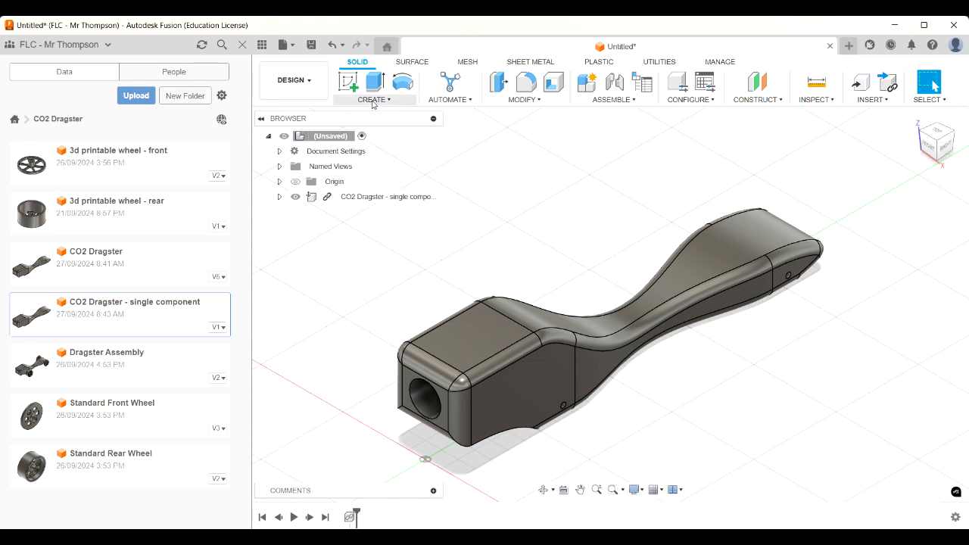
# Start a sketch on the vertical origin plane that runs along the length of the dragster body
pyautogui.click(348, 80)
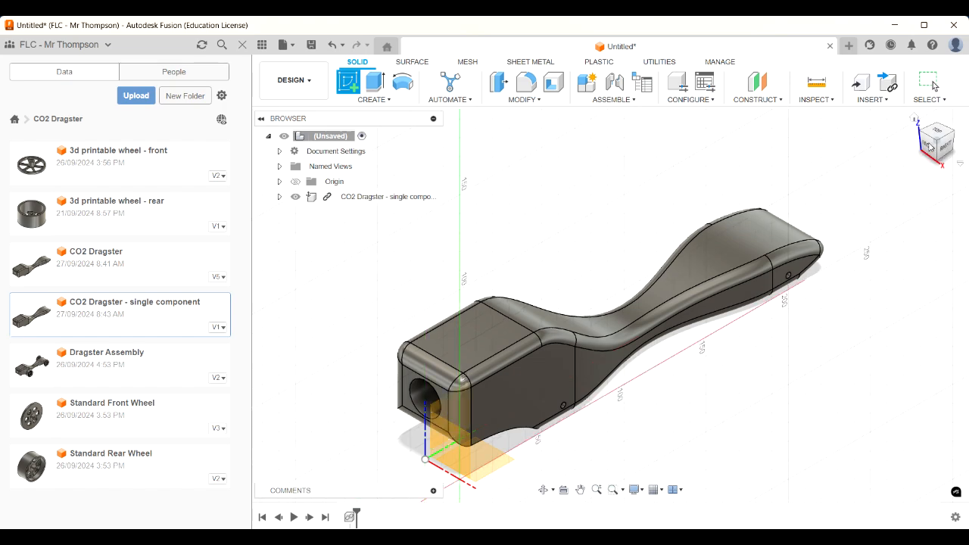
pyautogui.moveTo(933, 145); pyautogui.dragTo(961, 135)
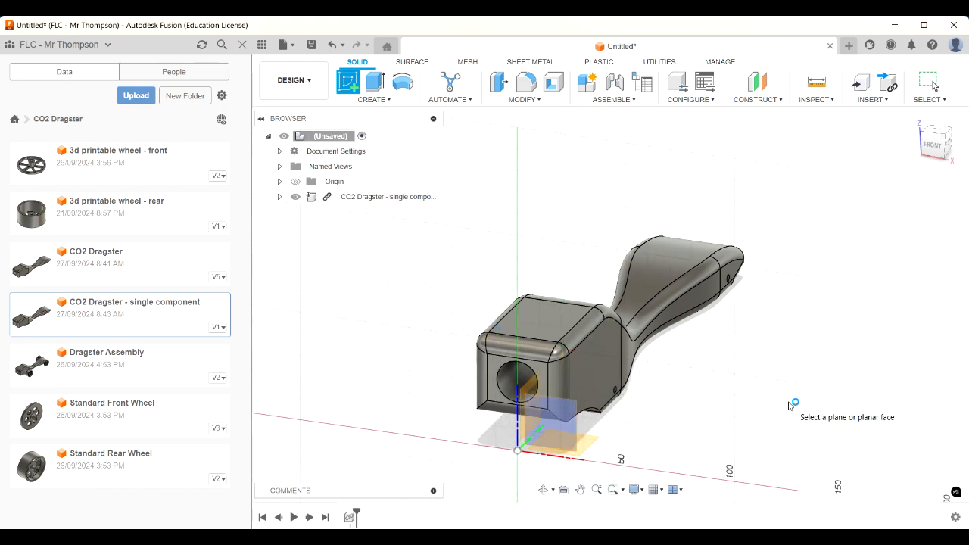
pyautogui.click(532, 386)
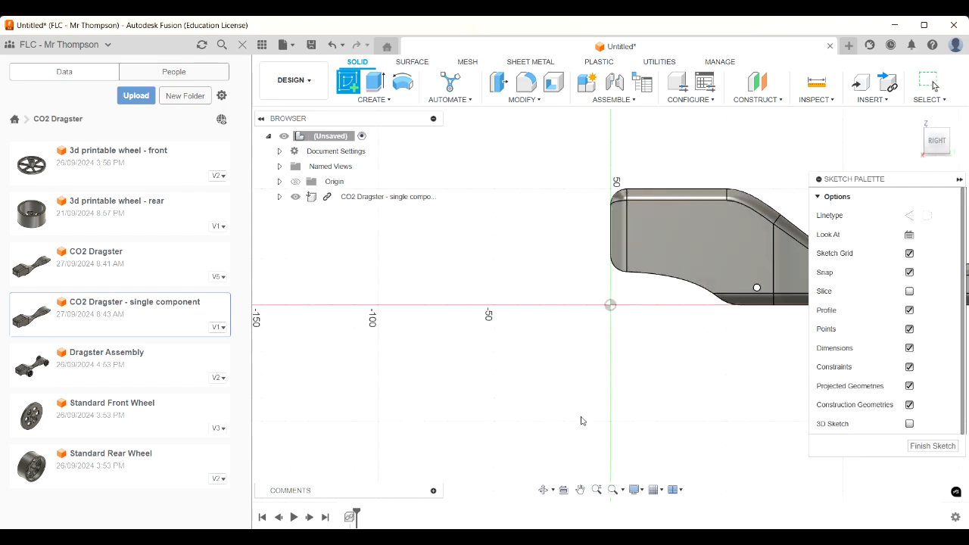
# Project the circular edges of both axle holes in the dragster body into the sketch
pyautogui.scroll(-3, 351, 368)
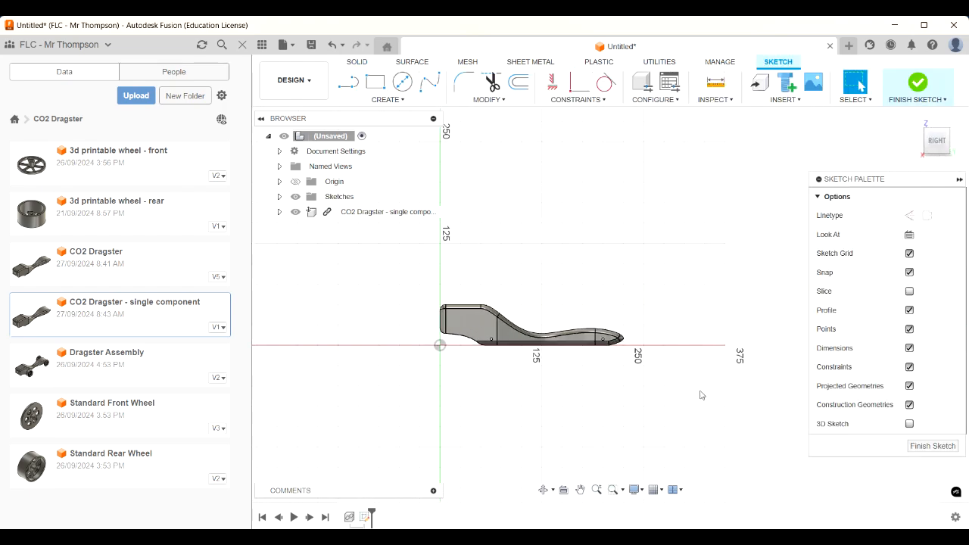
pyautogui.scroll(3, 570, 375)
pyautogui.scroll(2, 605, 343)
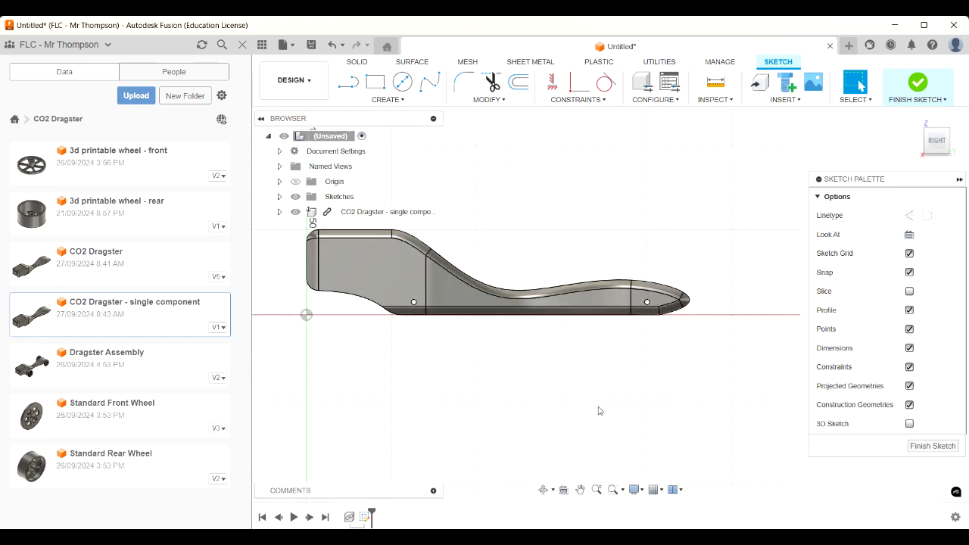
pyautogui.scroll(2, 534, 390)
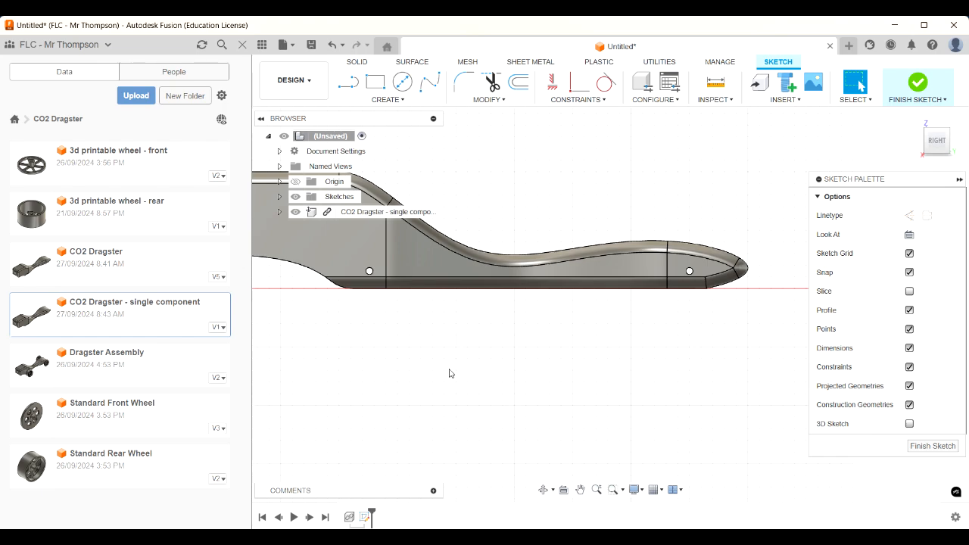
pyautogui.press('p')
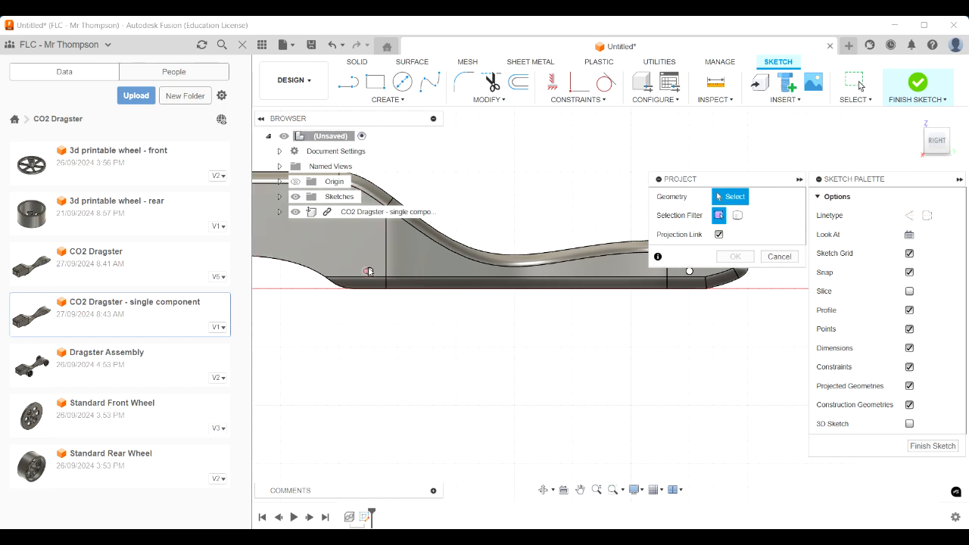
pyautogui.scroll(3, 369, 273)
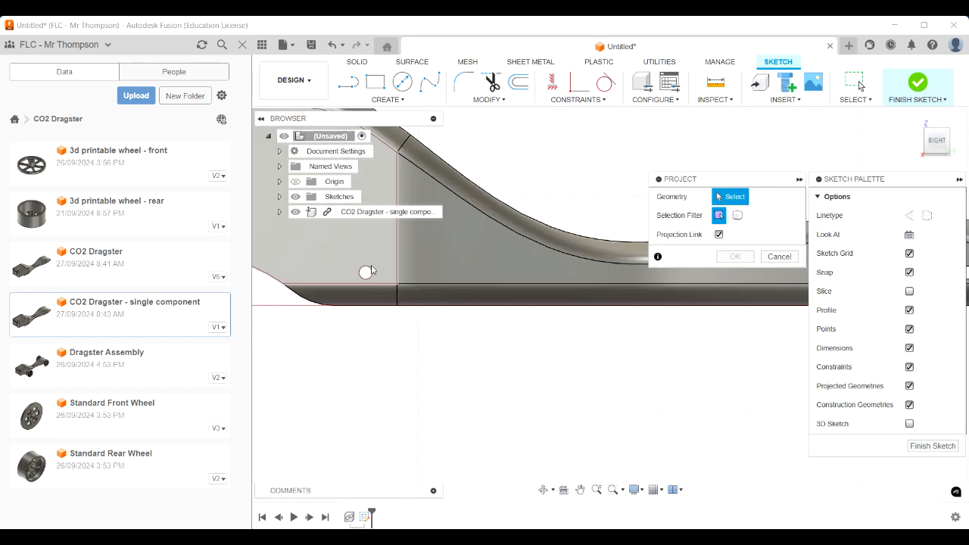
pyautogui.scroll(-5, 397, 303)
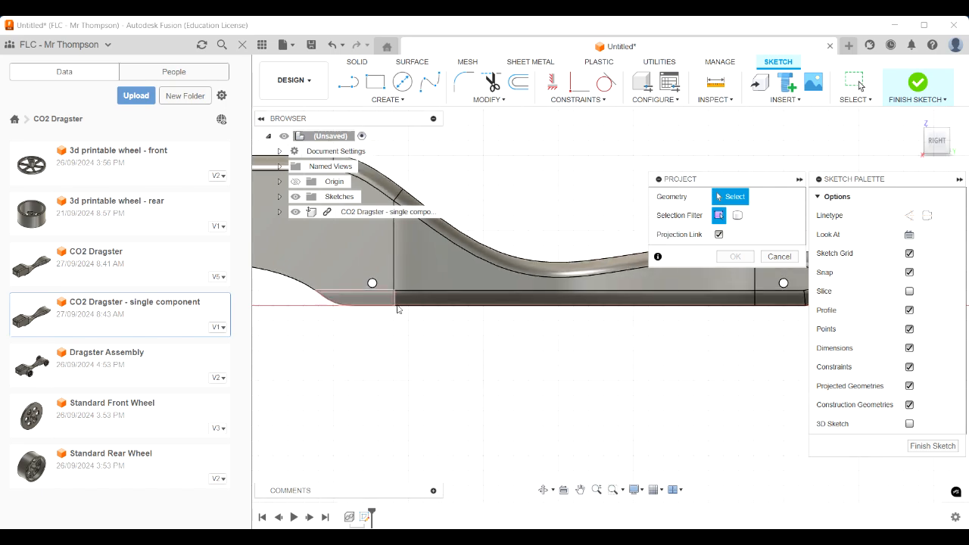
pyautogui.scroll(4, 401, 303)
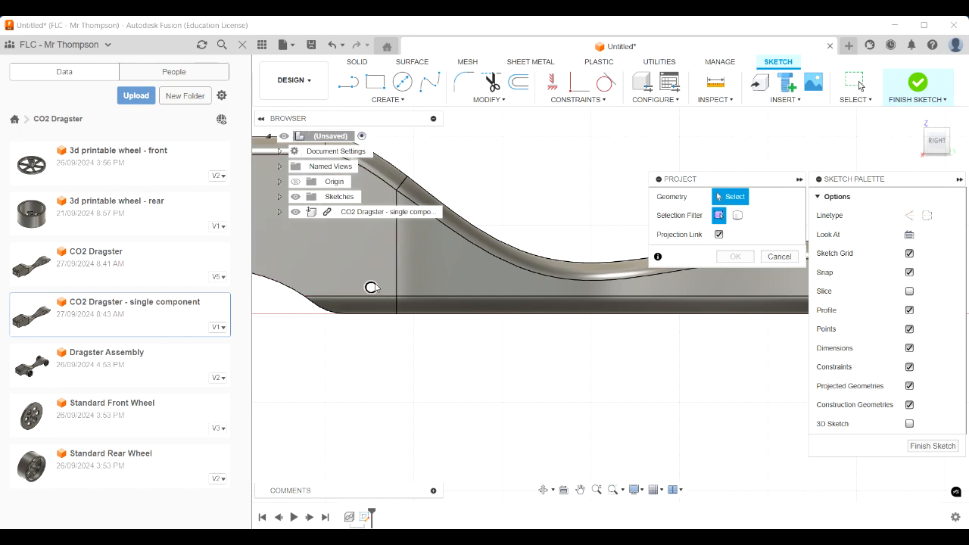
pyautogui.click(371, 287)
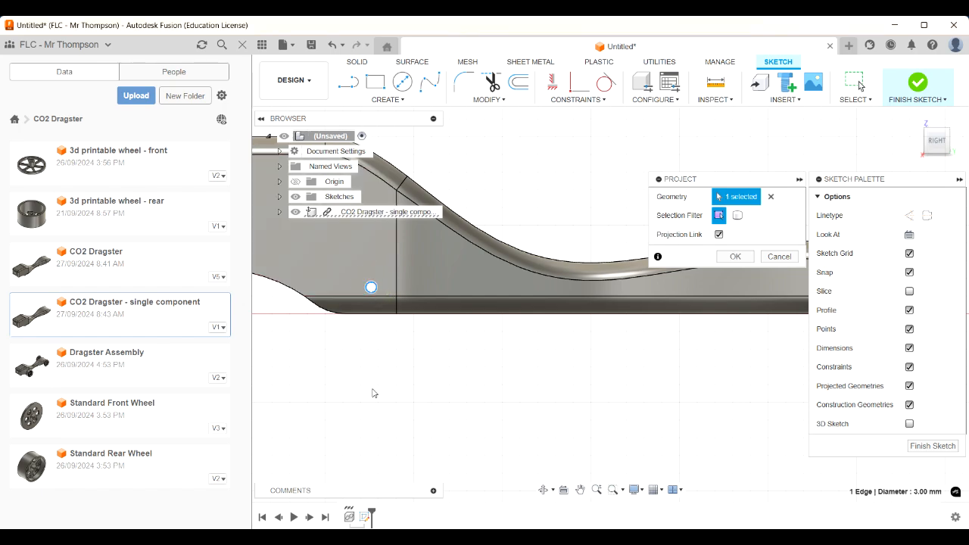
pyautogui.scroll(-5, 374, 394)
pyautogui.scroll(5, 591, 352)
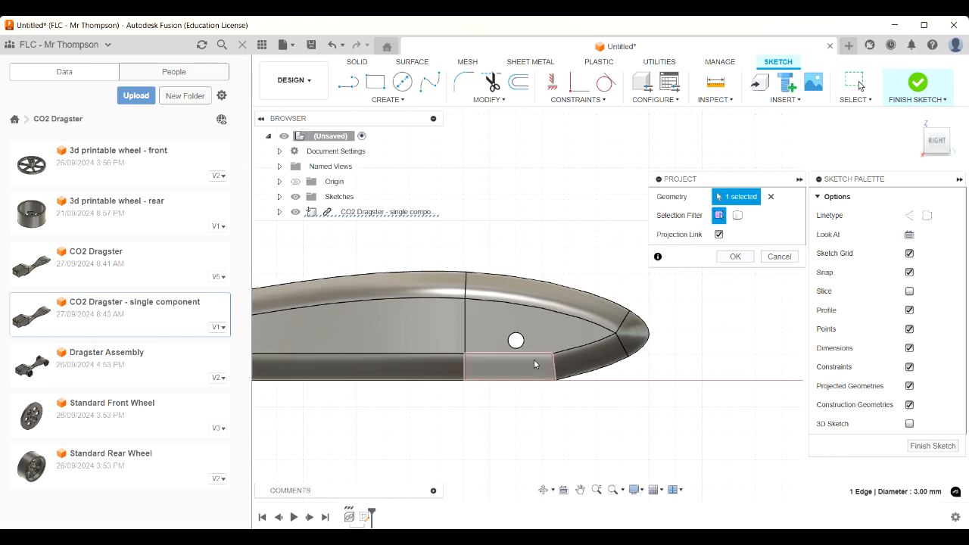
pyautogui.click(514, 332)
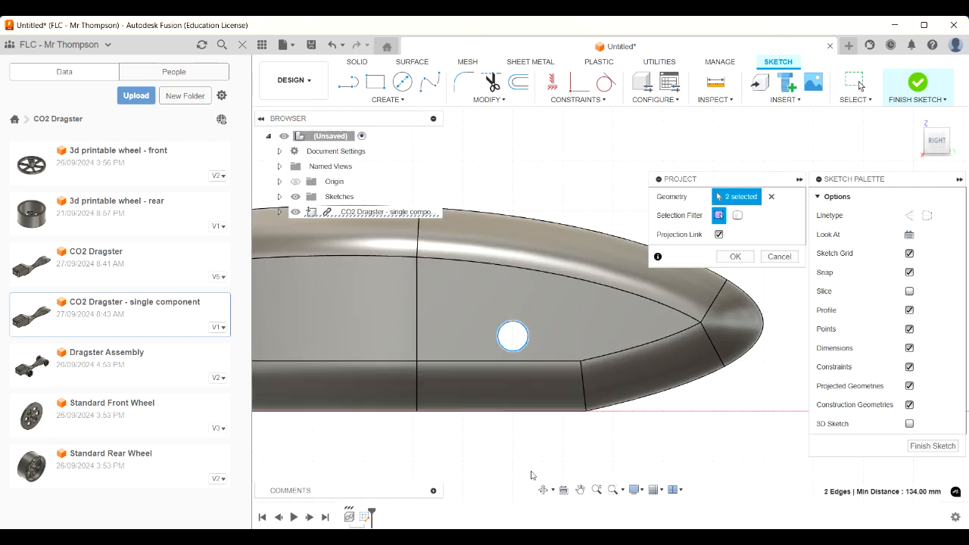
pyautogui.scroll(-2, 530, 473)
pyautogui.scroll(-5, 573, 278)
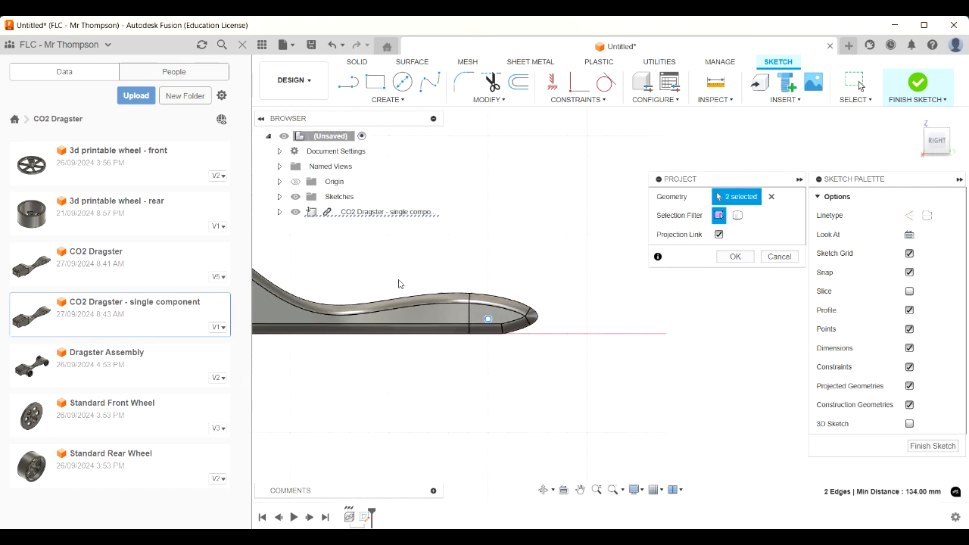
pyautogui.click(735, 256)
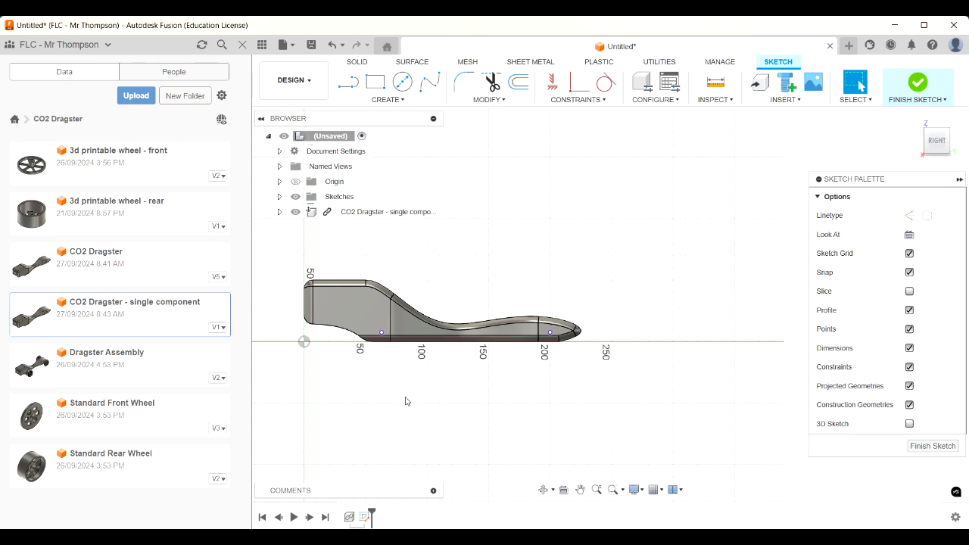
# Extrude the rear axle hole profile symmetrically to a whole length of 90 mm as a new component
pyautogui.press('e')
pyautogui.scroll(3, 371, 395)
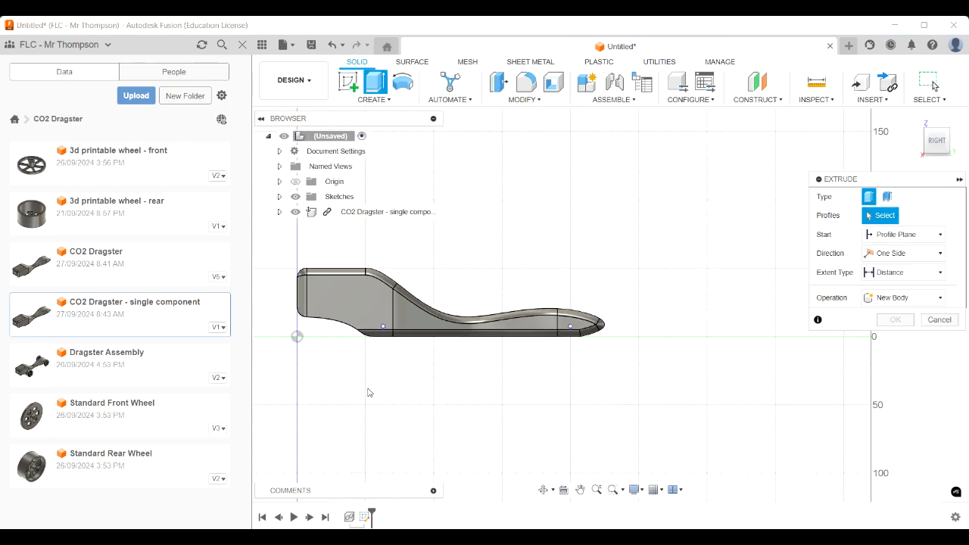
pyautogui.scroll(3, 333, 327)
pyautogui.scroll(2, 329, 324)
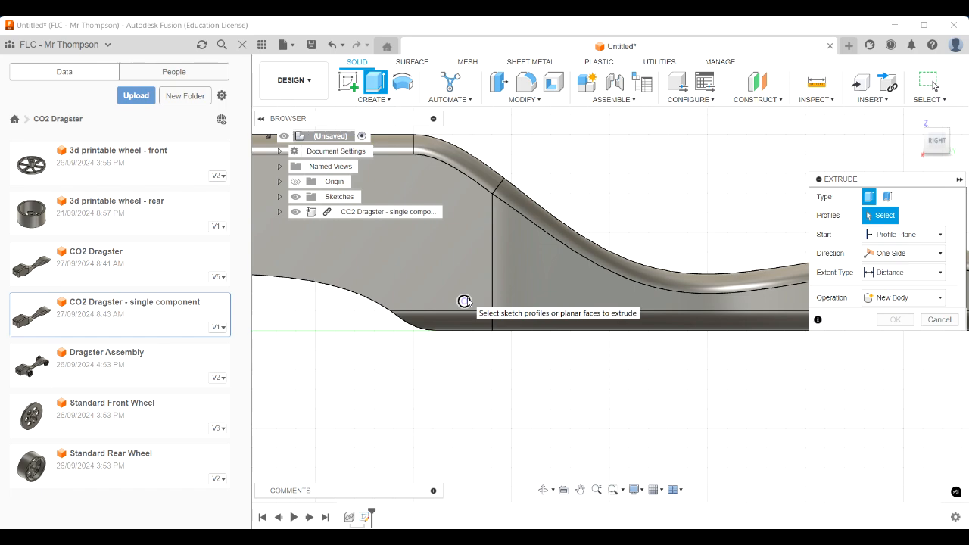
pyautogui.click(464, 301)
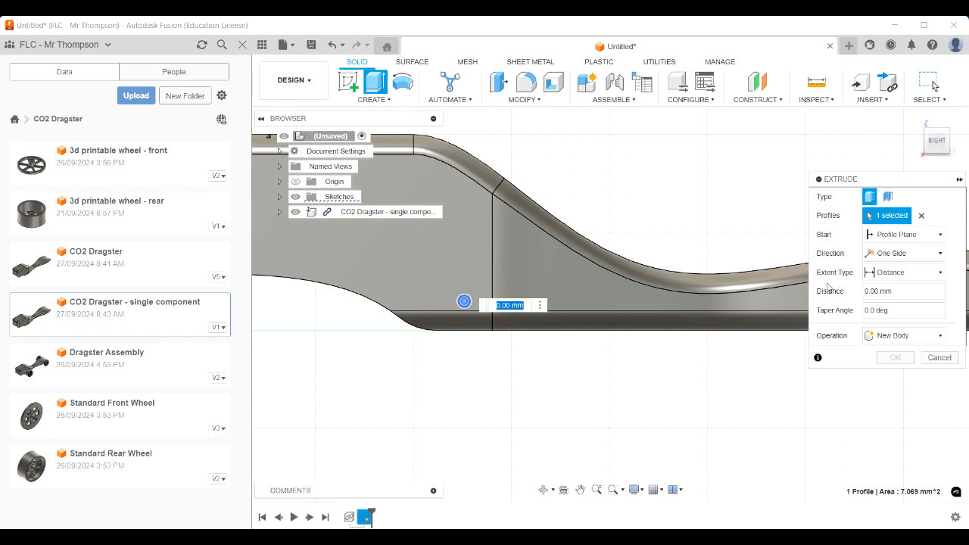
pyautogui.click(887, 252)
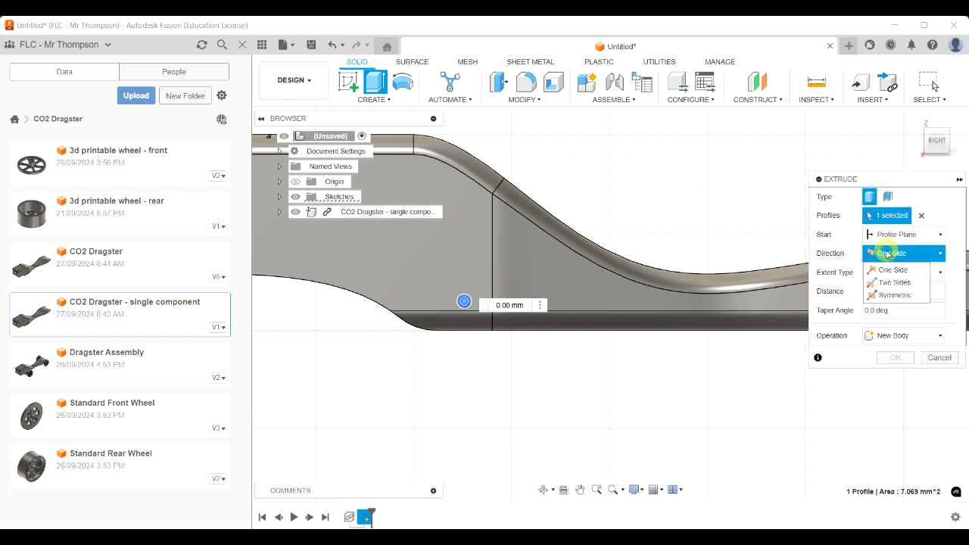
pyautogui.click(896, 296)
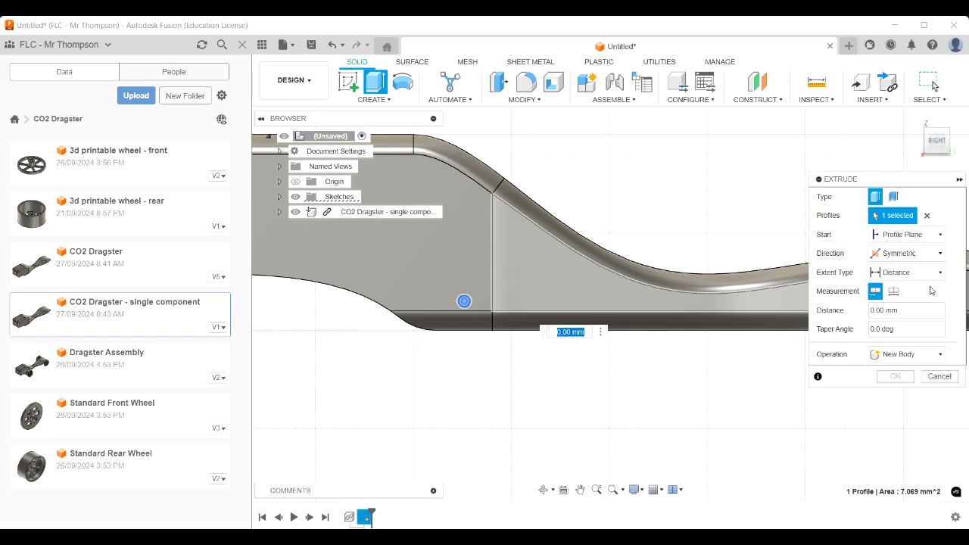
pyautogui.click(894, 295)
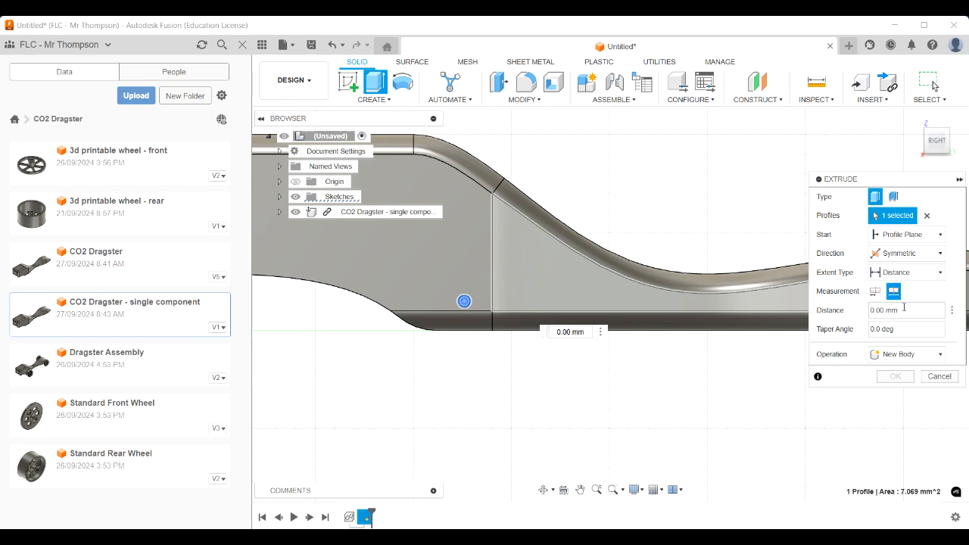
pyautogui.click(903, 309)
pyautogui.write('90')
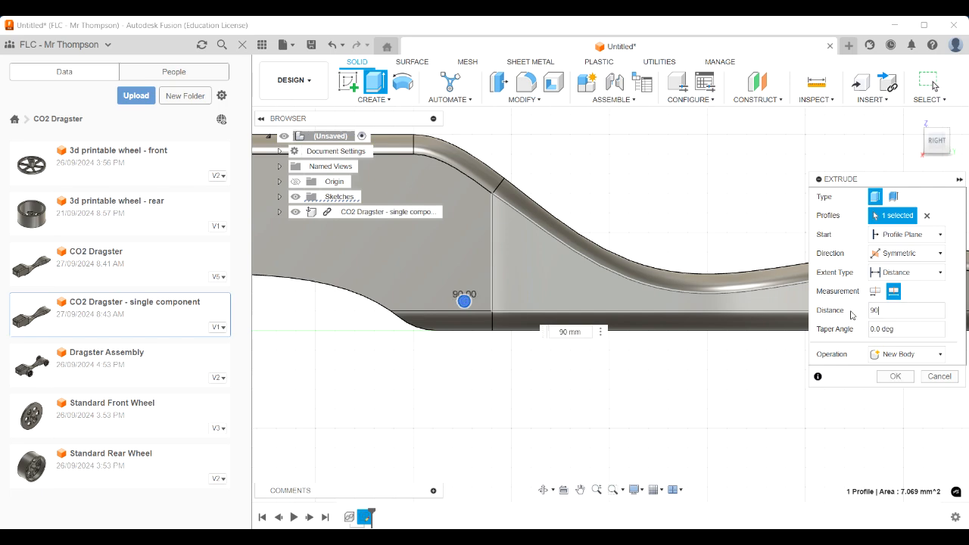
pyautogui.click(908, 356)
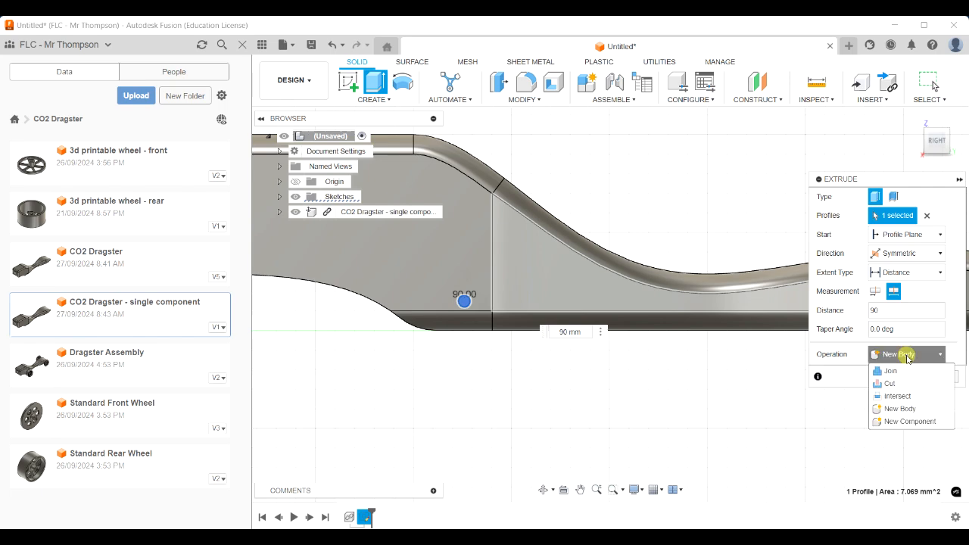
pyautogui.click(902, 424)
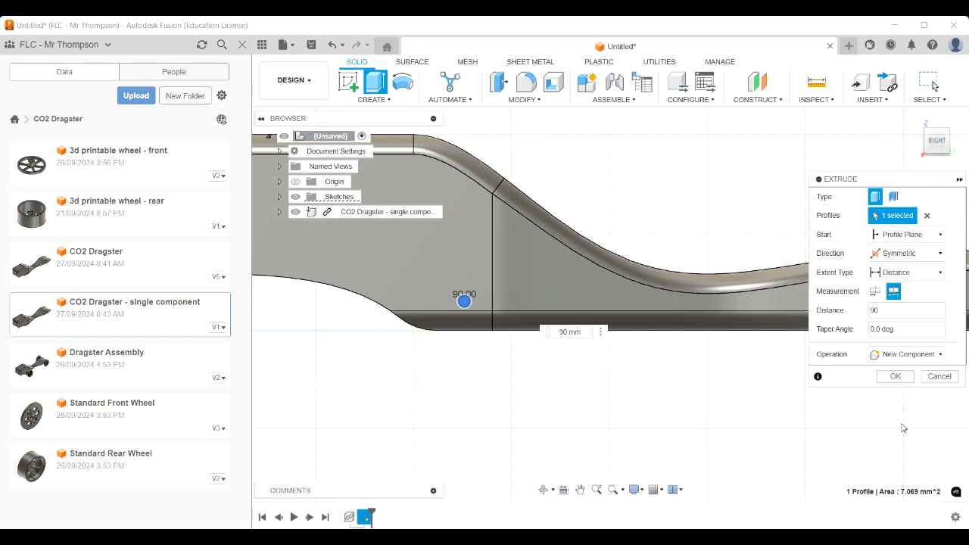
pyautogui.click(908, 378)
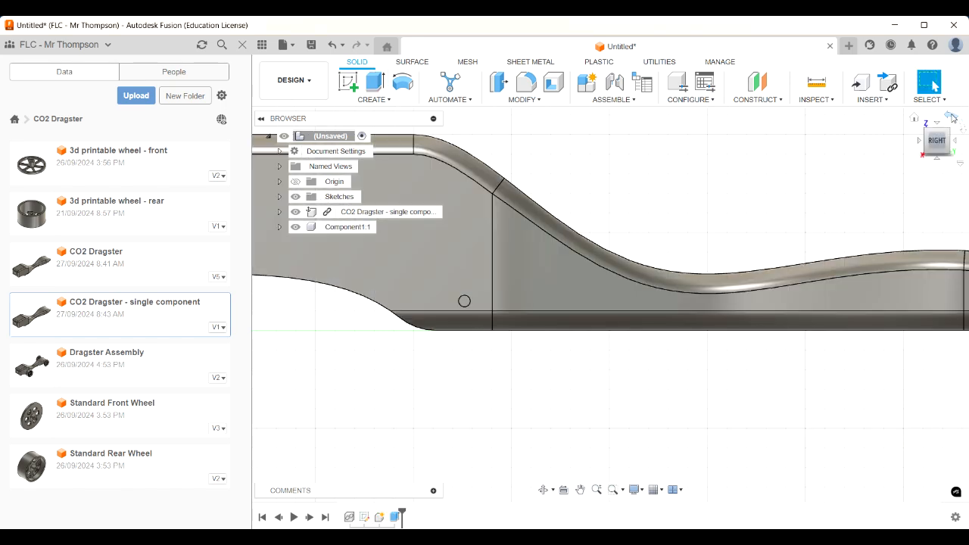
# Rename the extruded axle component as "Rear axle"
pyautogui.click(913, 120)
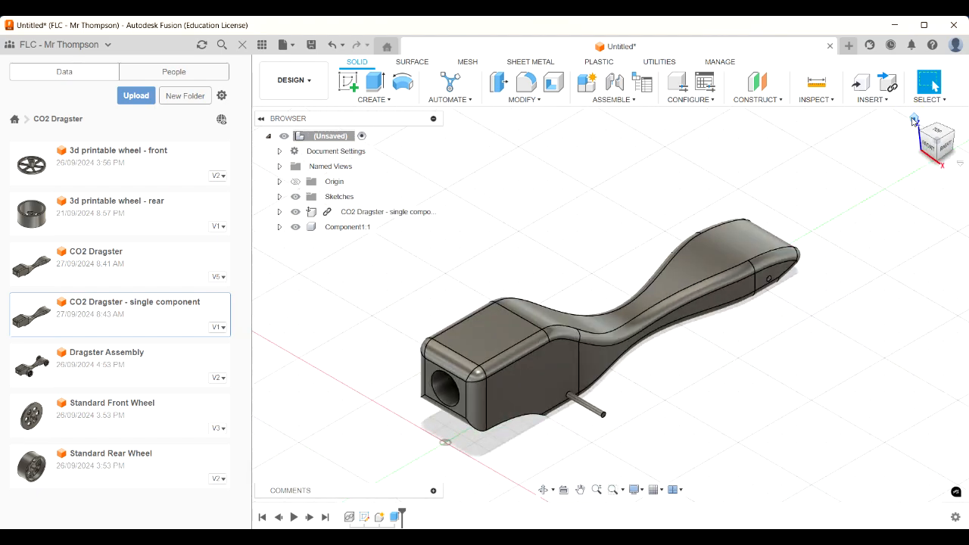
pyautogui.click(939, 133)
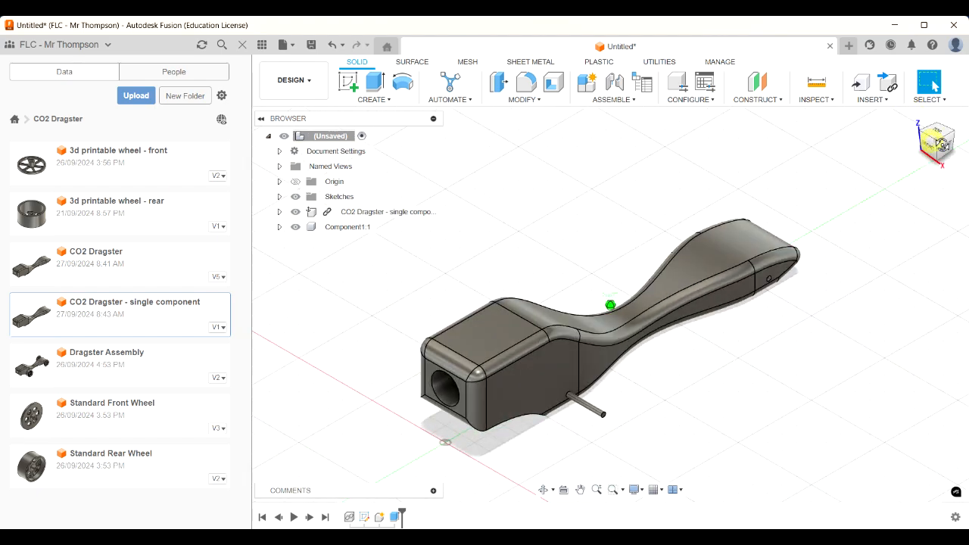
pyautogui.moveTo(610, 305)
pyautogui.keyDown('shift'); pyautogui.mouseDown(button='middle')
pyautogui.moveTo(604, 235)
pyautogui.moveTo(522, 208)
pyautogui.moveTo(542, 242)
pyautogui.moveTo(526, 269)
pyautogui.mouseUp(button='middle'); pyautogui.keyUp('shift')
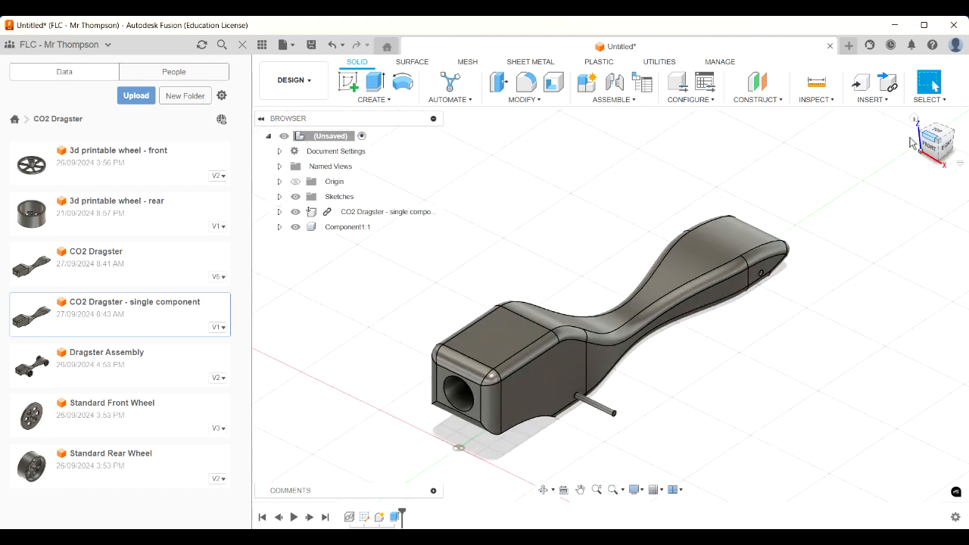
pyautogui.click(343, 229)
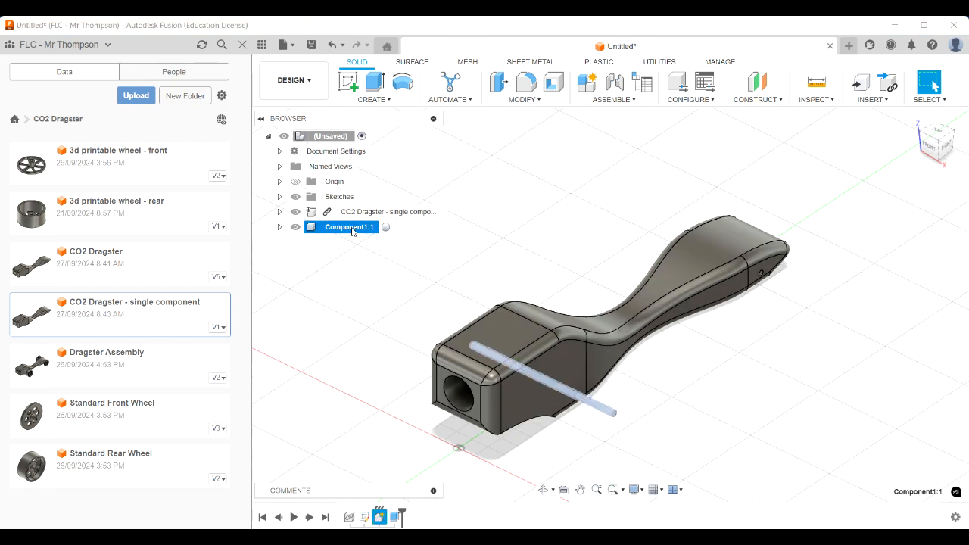
pyautogui.doubleClick(350, 231)
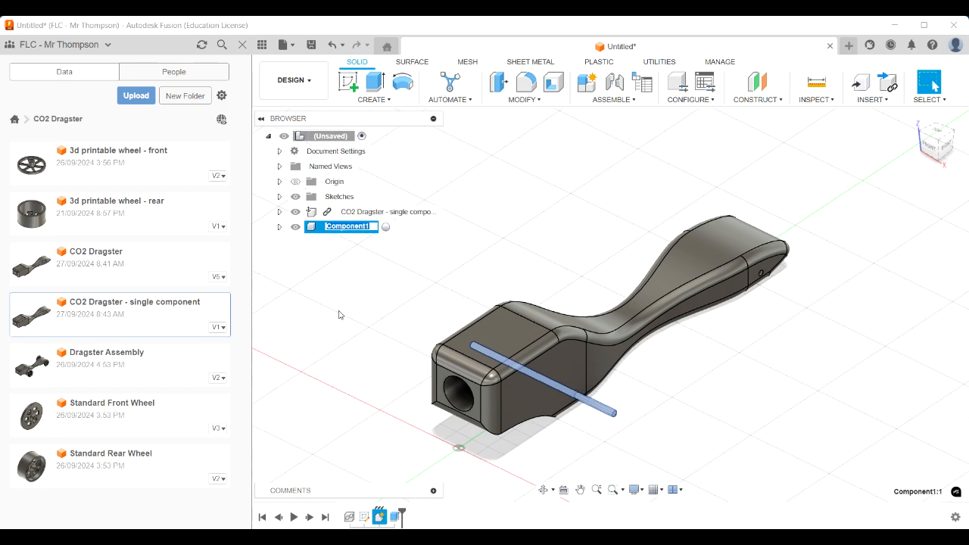
pyautogui.write('Rear axle')
pyautogui.press('Return')
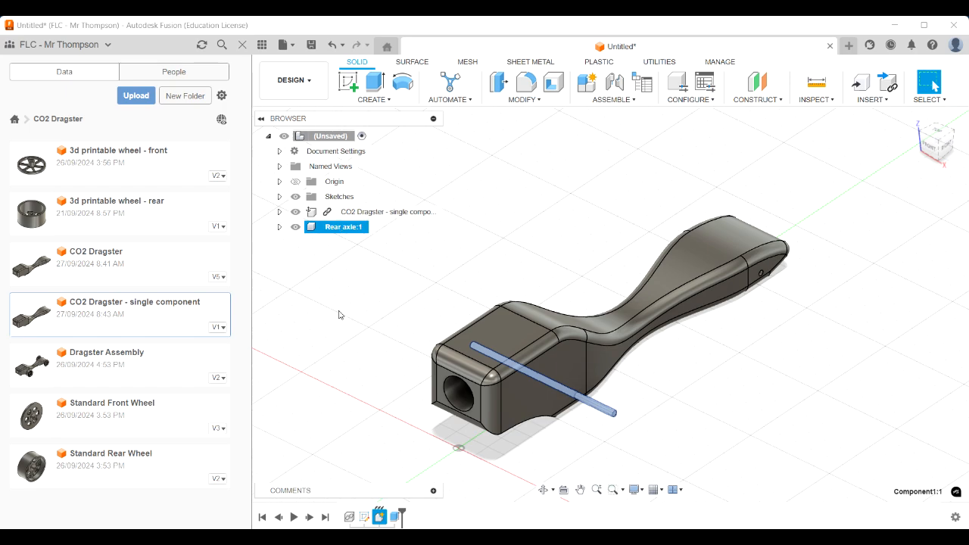
# Rename the top-level sketch containing the projected axle holes as "axle profiles"
pyautogui.click(280, 198)
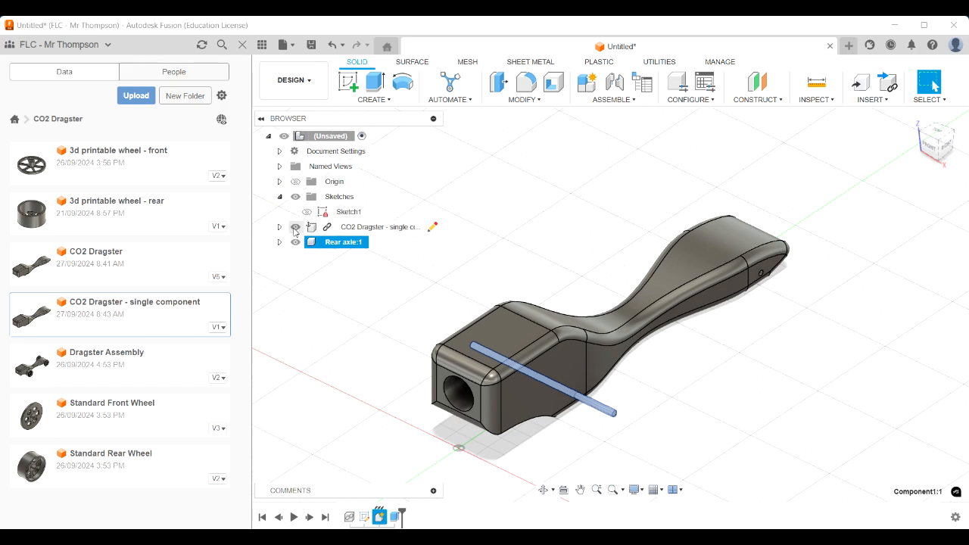
pyautogui.click(278, 227)
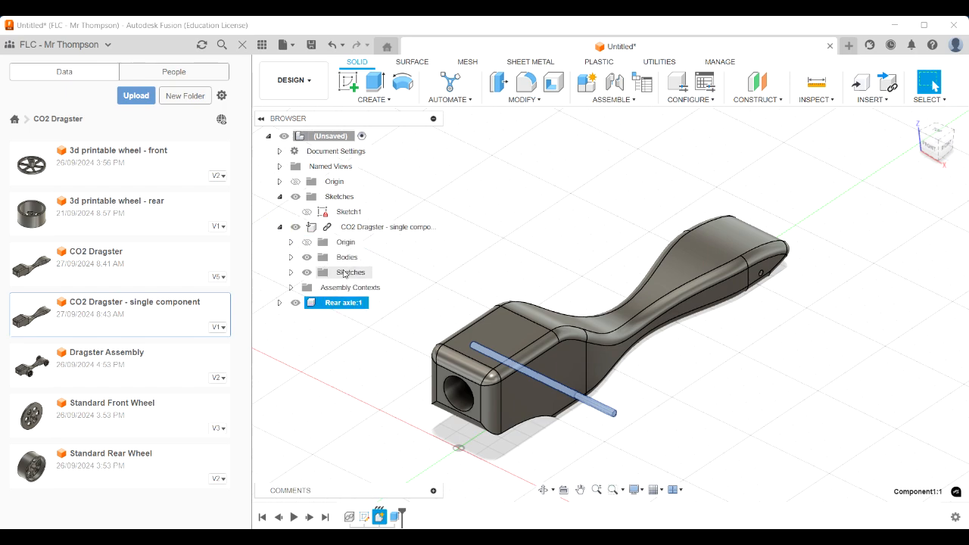
pyautogui.click(291, 272)
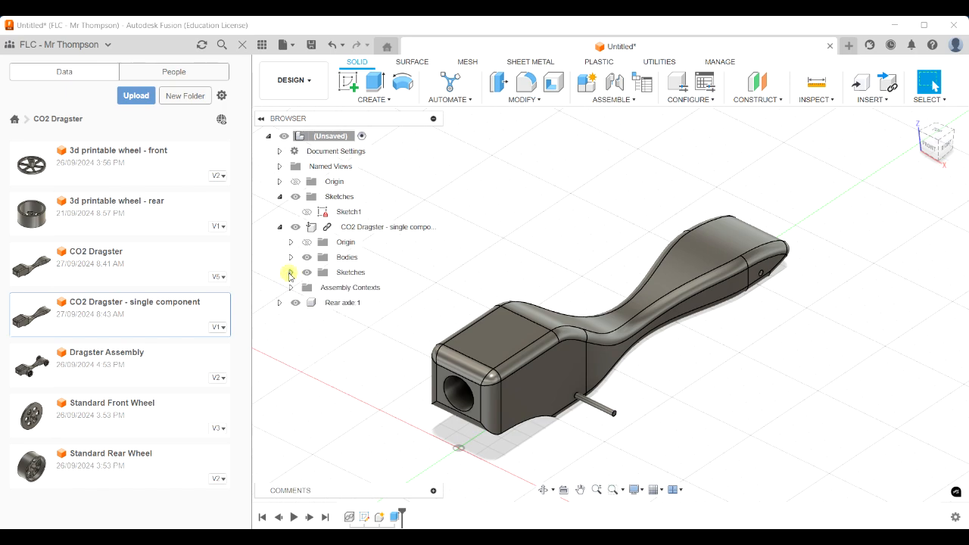
pyautogui.click(290, 272)
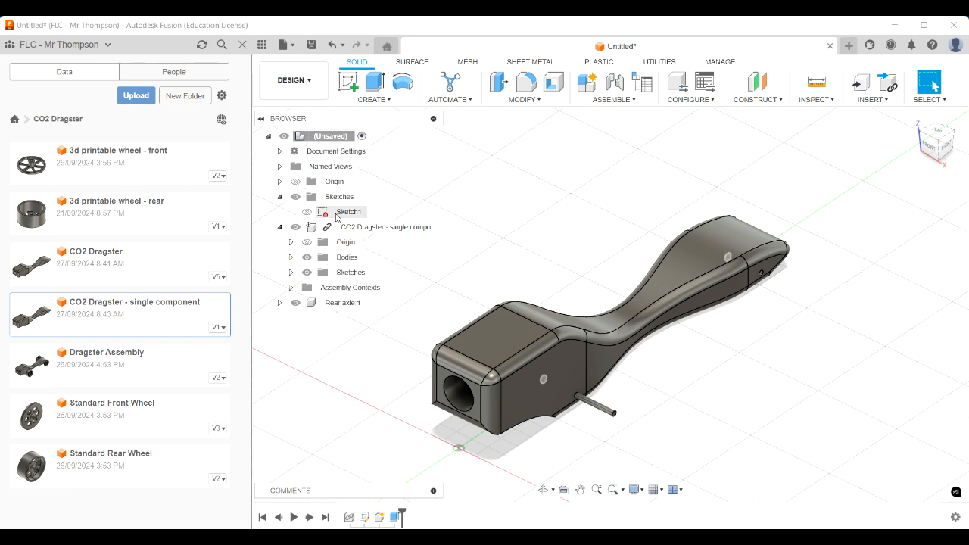
pyautogui.moveTo(340, 215); pyautogui.dragTo(348, 216)
pyautogui.doubleClick(349, 211)
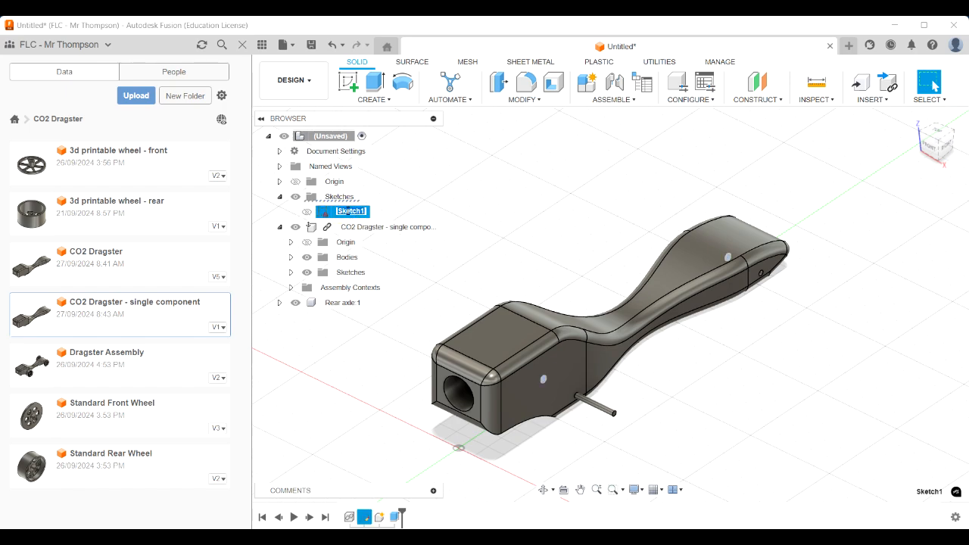
pyautogui.write('axle profiles')
pyautogui.press('Return')
# Test the rear axle's freedom by moving it out of its hole towards the front, and undo the move
pyautogui.scroll(3, 595, 416)
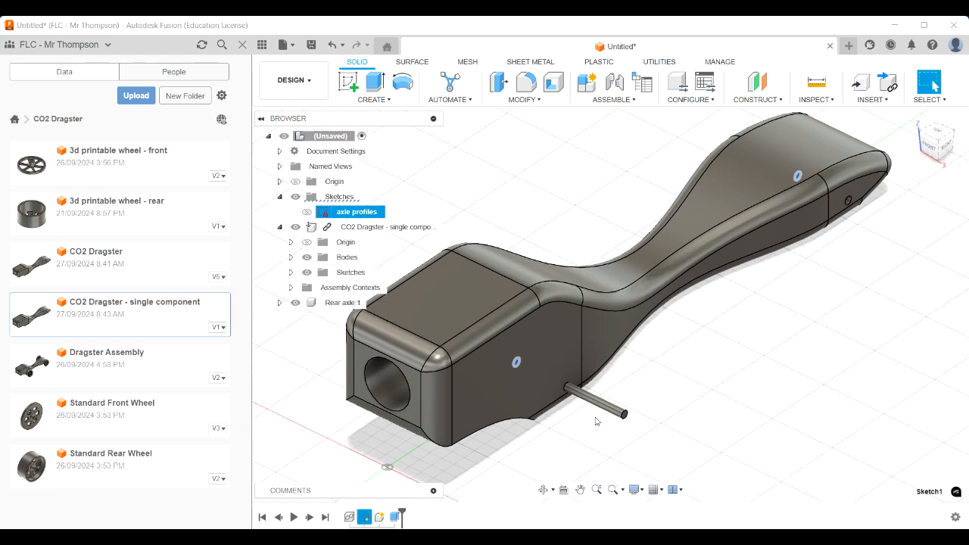
pyautogui.moveTo(600, 406); pyautogui.dragTo(781, 287)
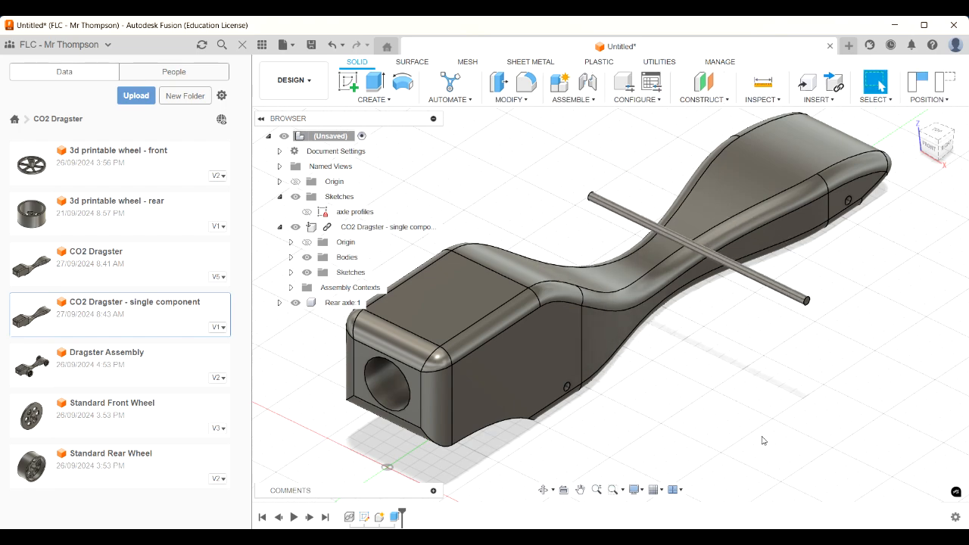
pyautogui.hotkey('ctrl', 'z')
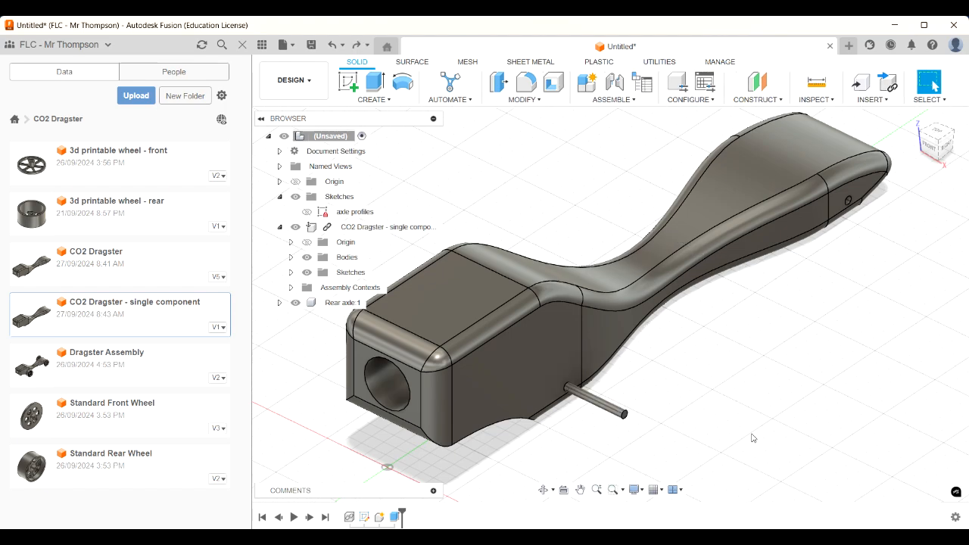
# Create a rigid as-built joint between the rear axle and the dragster body
pyautogui.scroll(-3, 576, 426)
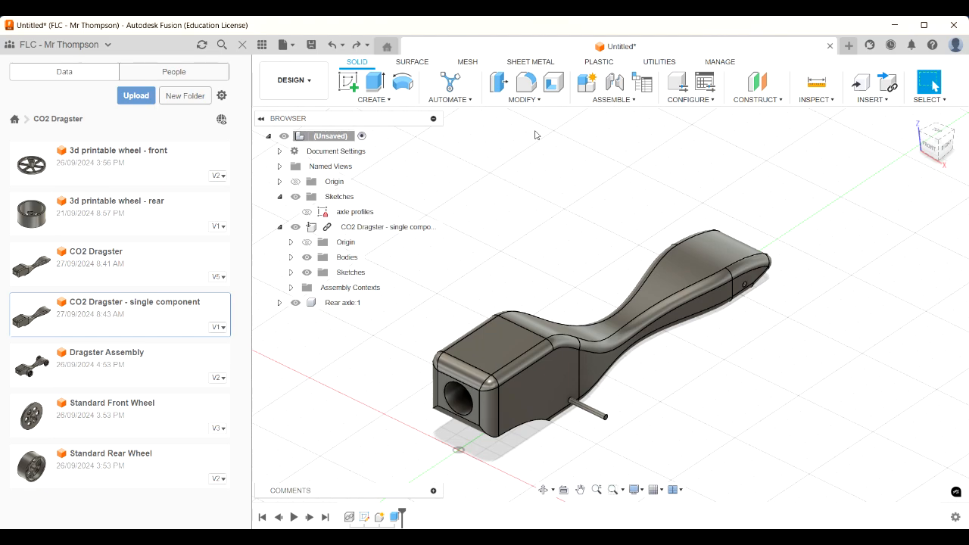
pyautogui.click(611, 99)
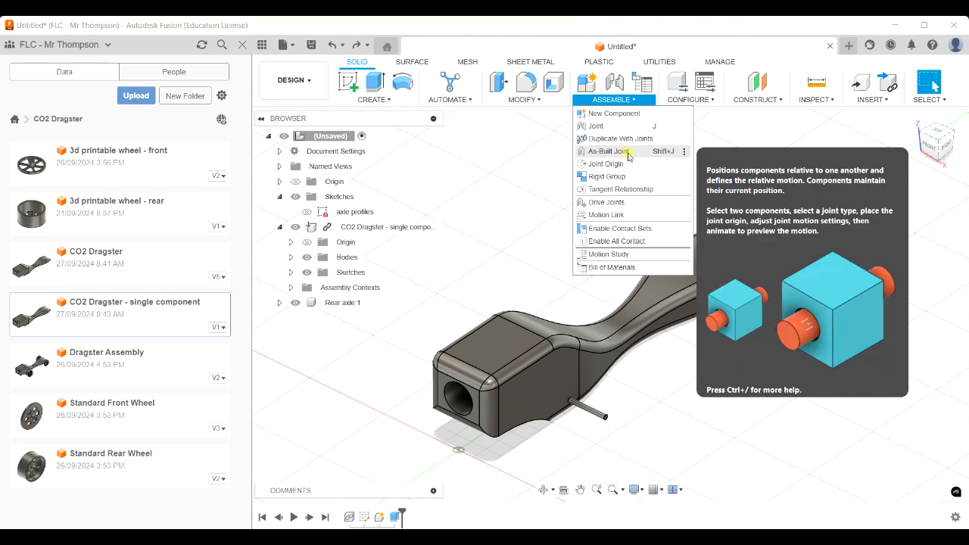
pyautogui.click(628, 154)
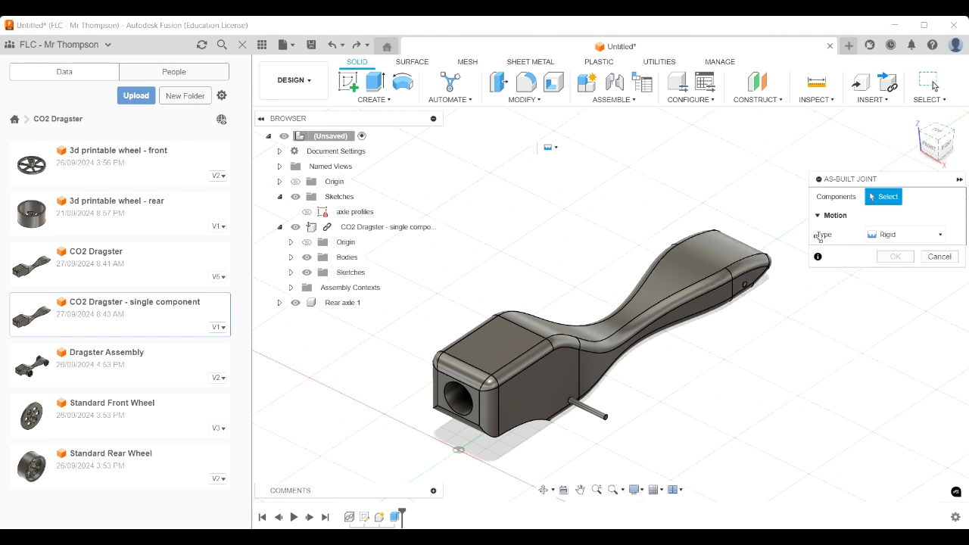
pyautogui.click(594, 413)
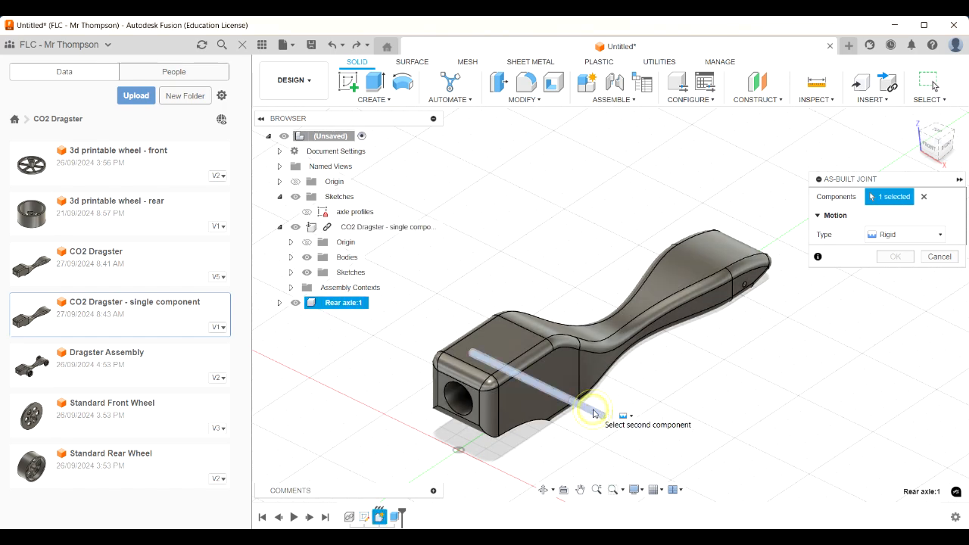
pyautogui.click(561, 363)
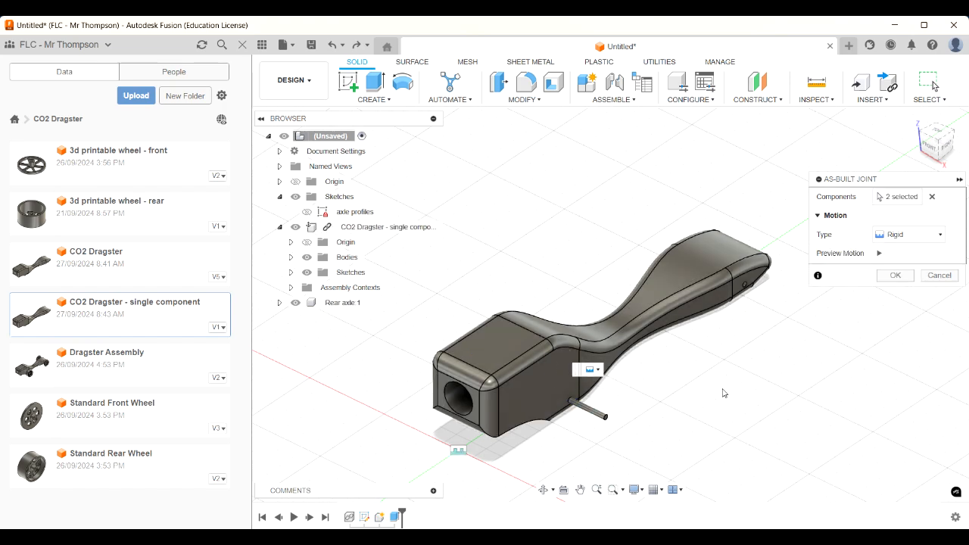
pyautogui.click(932, 235)
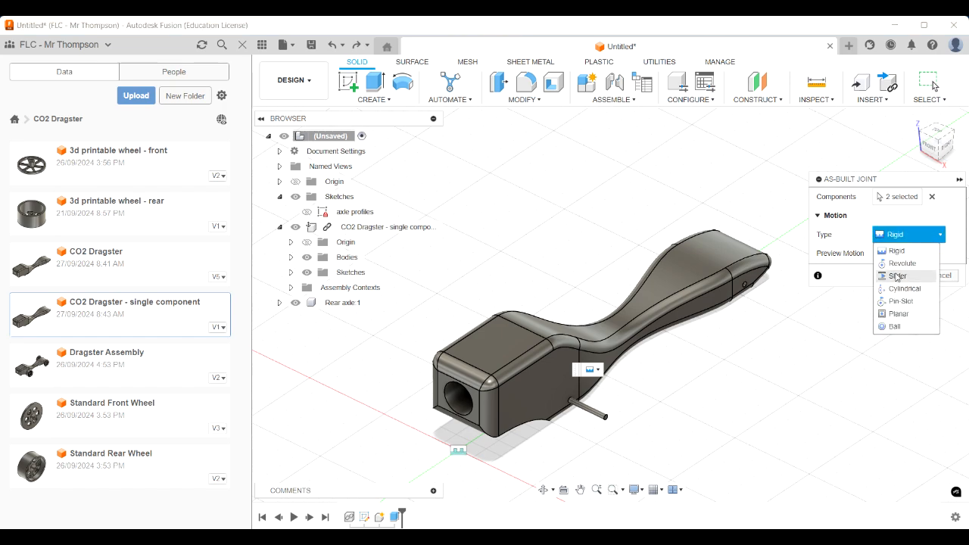
pyautogui.click(897, 251)
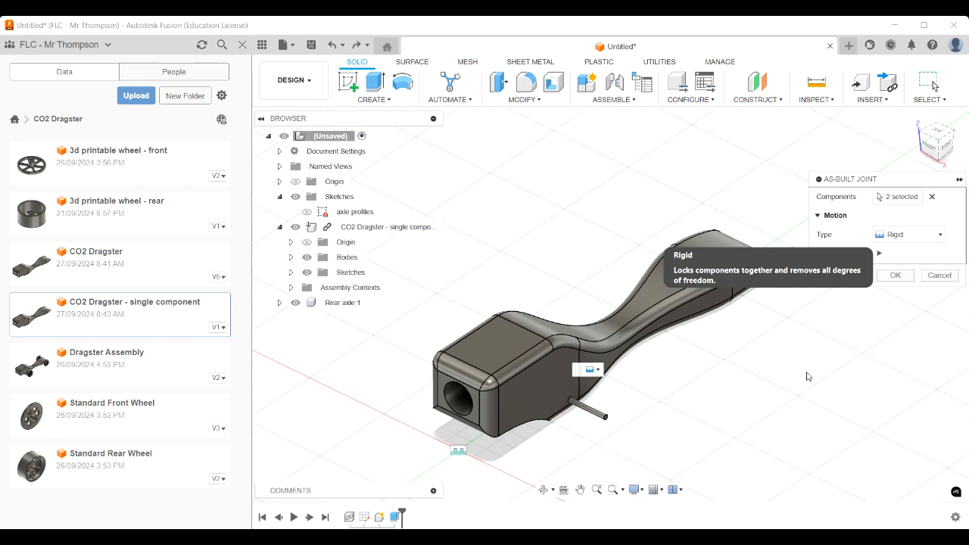
pyautogui.click(898, 275)
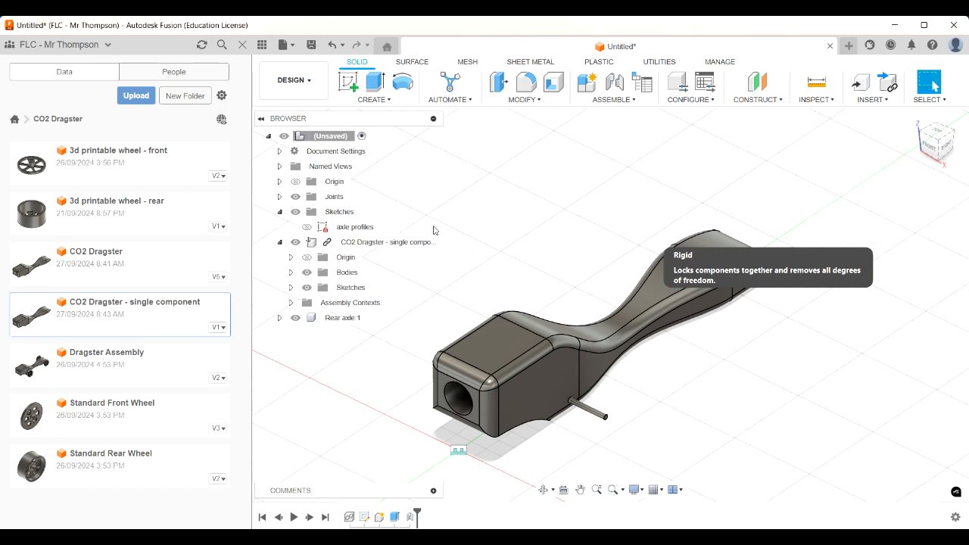
# Rename the rigid joint between the rear axle and the dragster body as "rear axle to body"
pyautogui.click(279, 197)
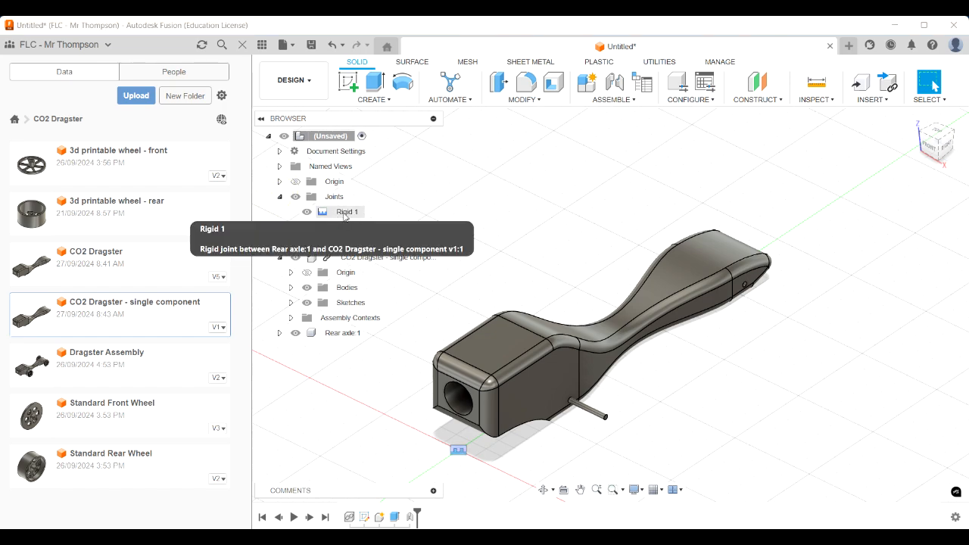
pyautogui.click(346, 213)
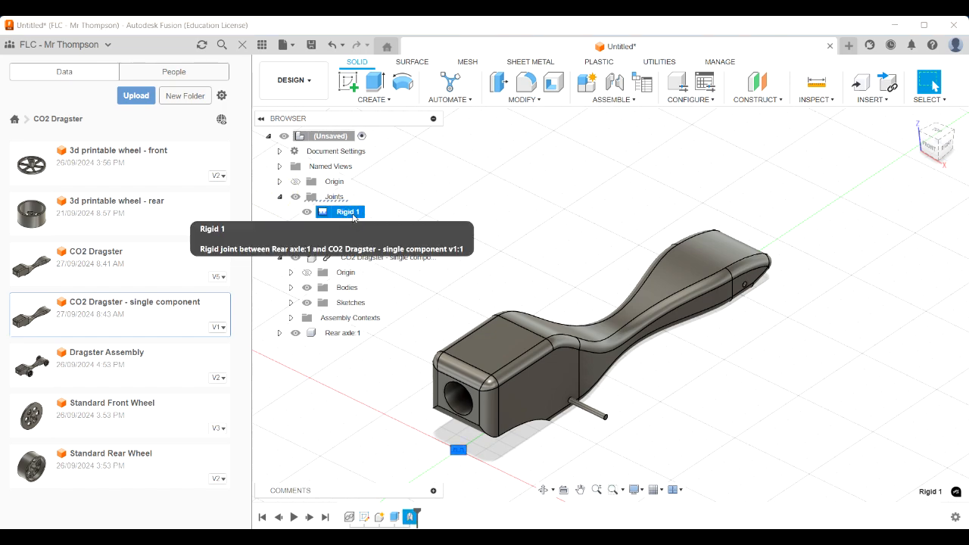
pyautogui.click(350, 213)
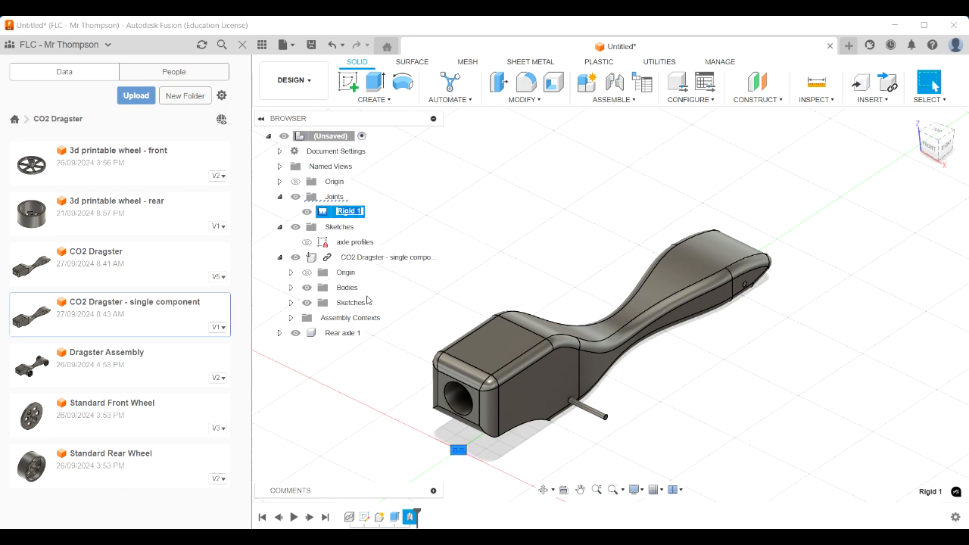
pyautogui.write('rear axle to body')
pyautogui.press('Return')
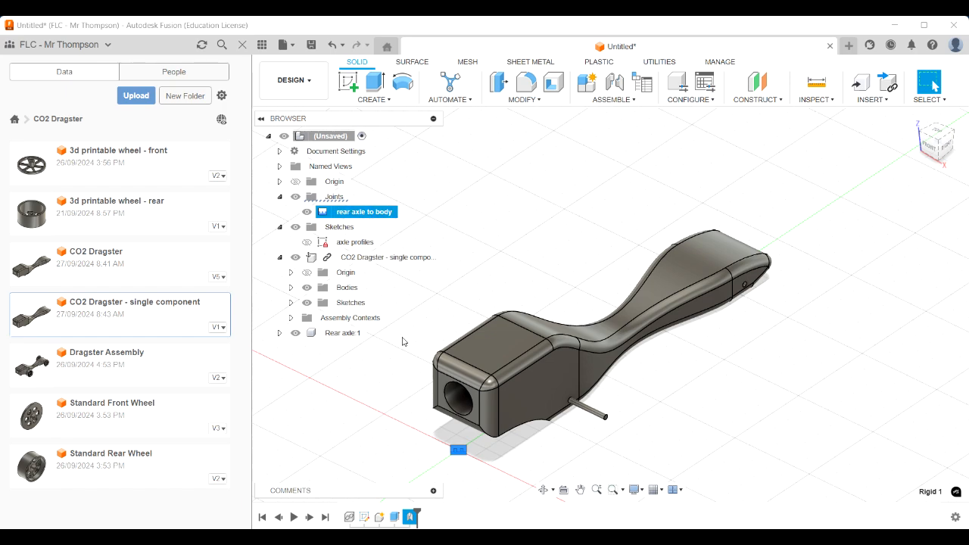
# Hide the assembly's joint markers and test whether the rear axle can still be moved in the body
pyautogui.click(295, 198)
pyautogui.click(342, 403)
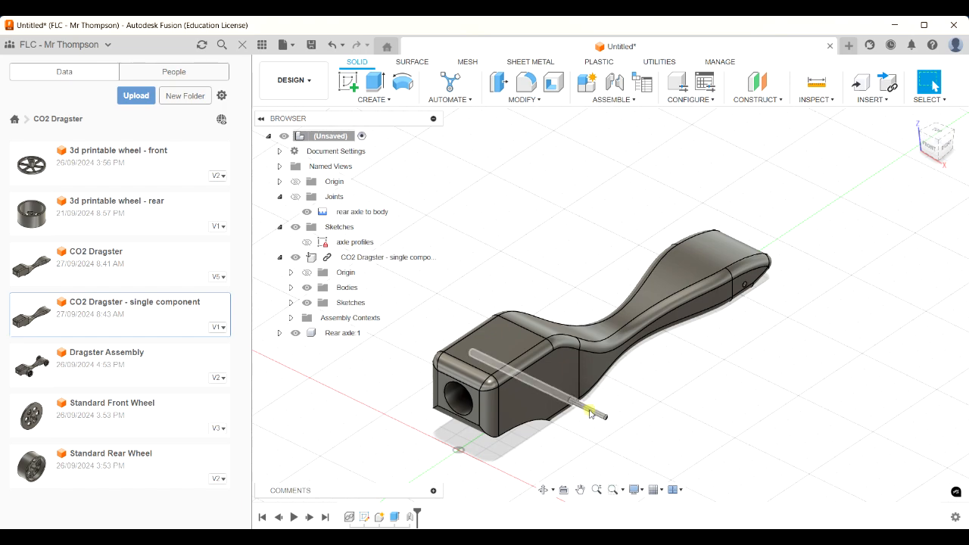
pyautogui.moveTo(589, 410)
pyautogui.mouseDown()
pyautogui.moveTo(647, 391)
pyautogui.moveTo(601, 422)
pyautogui.moveTo(598, 413)
pyautogui.mouseUp()
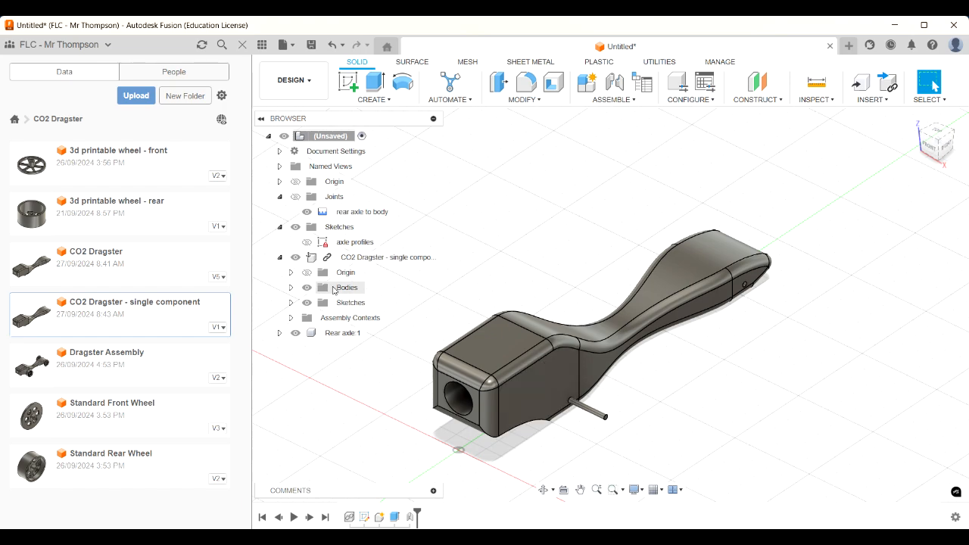
pyautogui.click(304, 246)
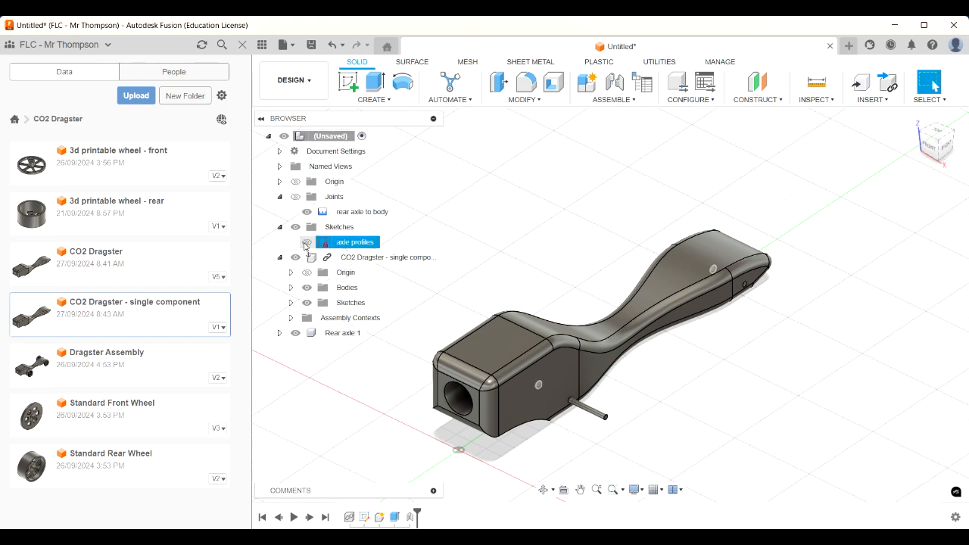
pyautogui.click(307, 241)
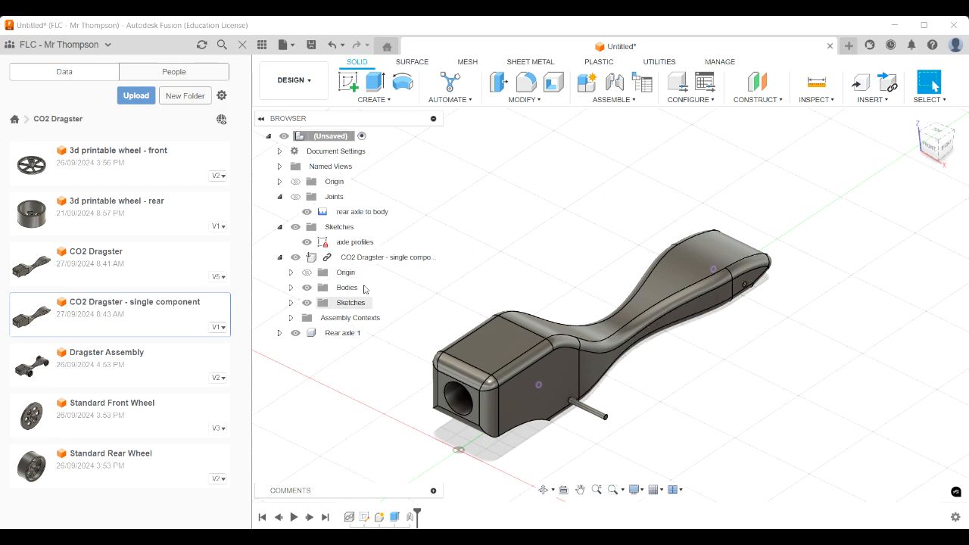
pyautogui.click(358, 243)
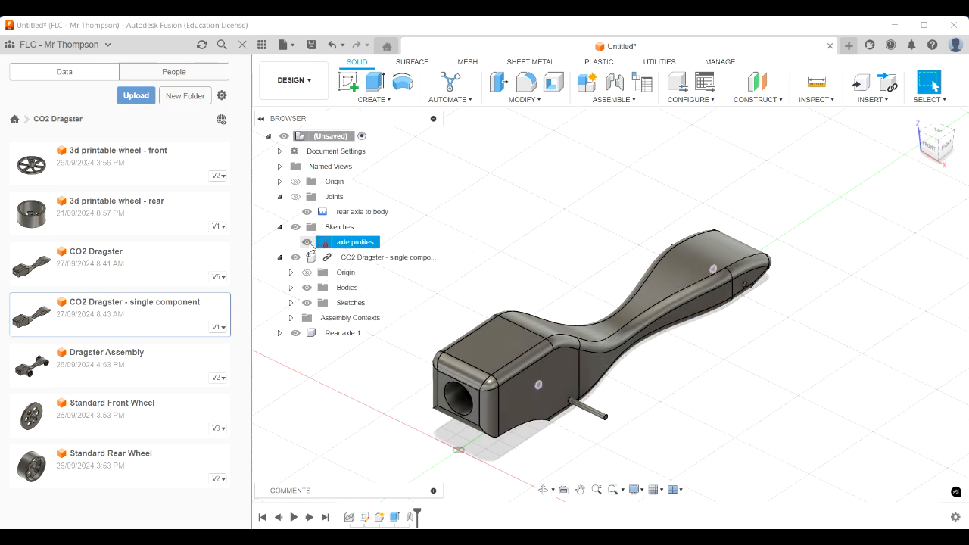
pyautogui.click(306, 241)
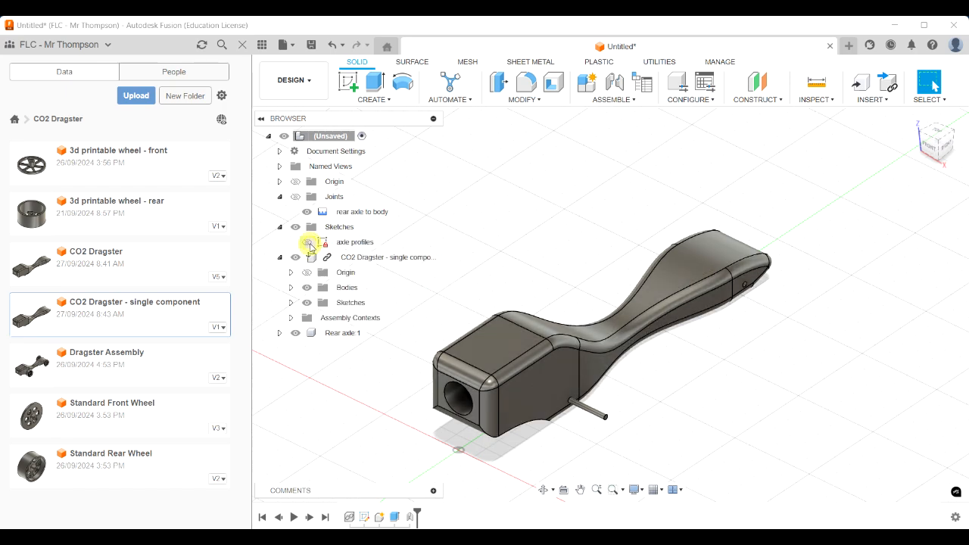
# Extrude the front axle hole circle of the "axle profiles" sketch symmetrically to a whole length of 90 mm as a new component
pyautogui.doubleClick(358, 243)
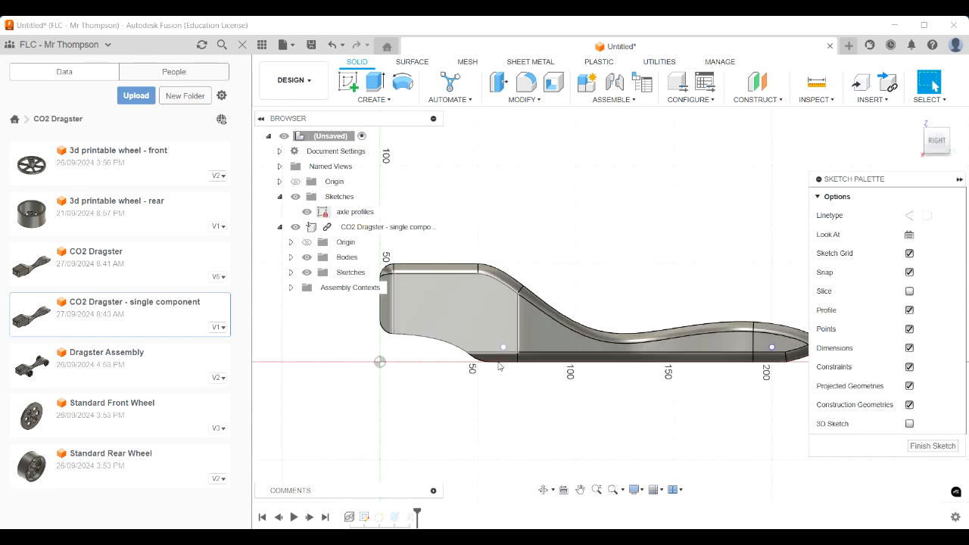
pyautogui.scroll(5, 769, 405)
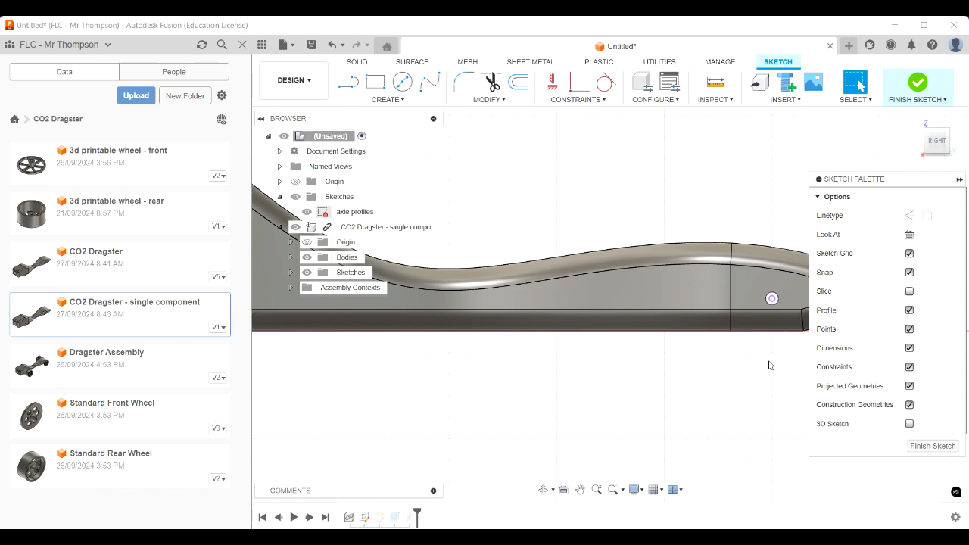
pyautogui.press('e')
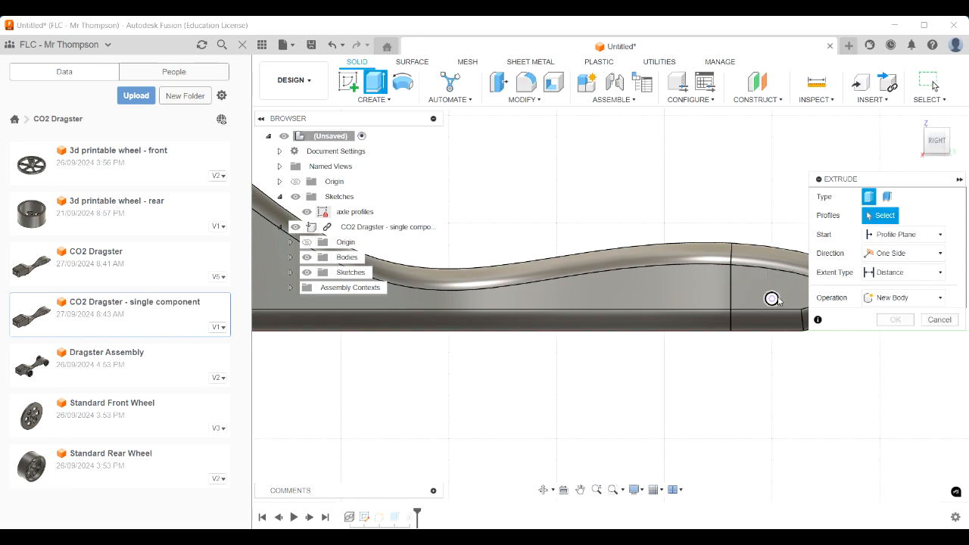
pyautogui.click(773, 299)
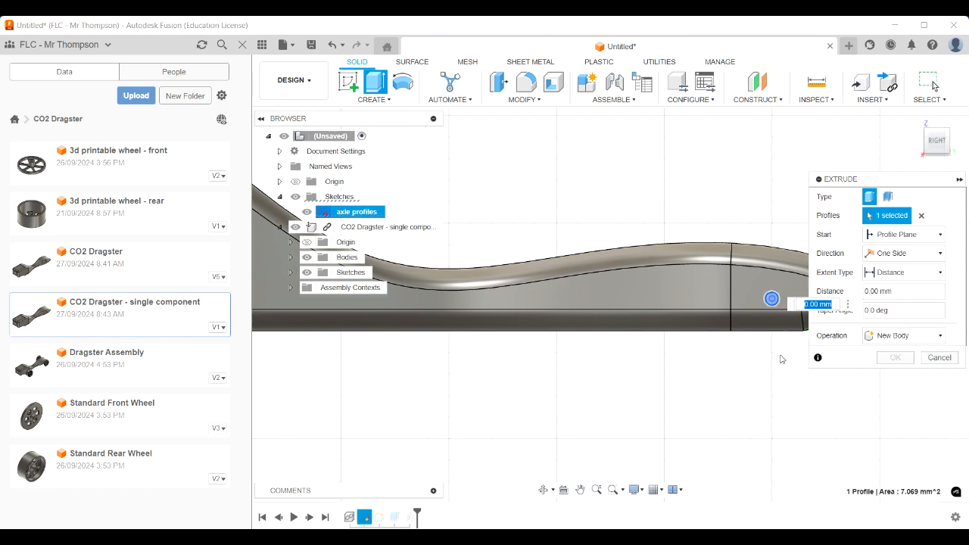
pyautogui.click(899, 255)
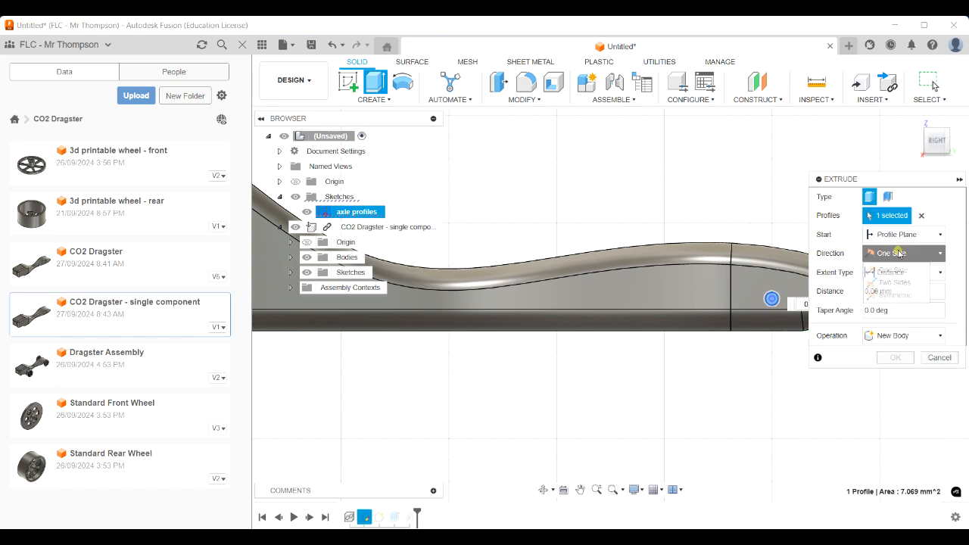
pyautogui.click(894, 295)
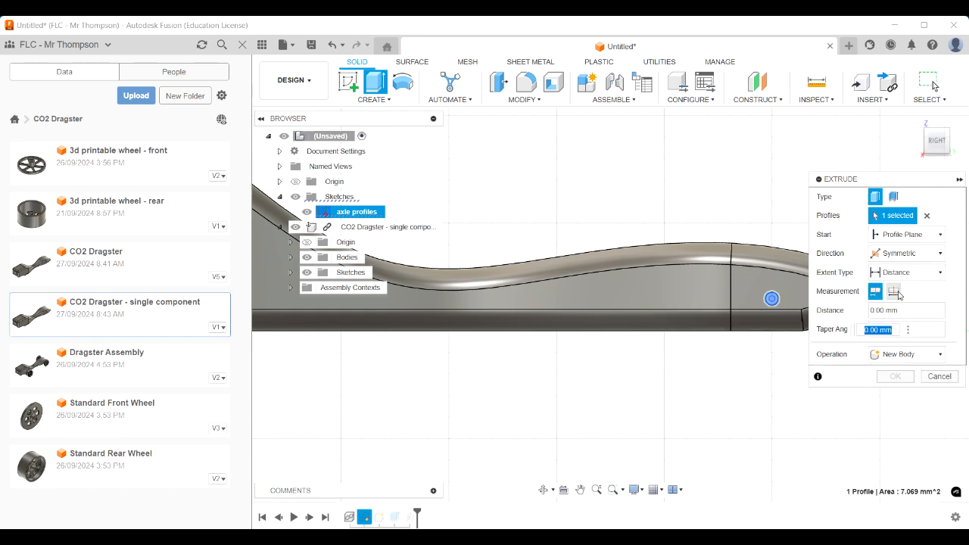
pyautogui.click(894, 293)
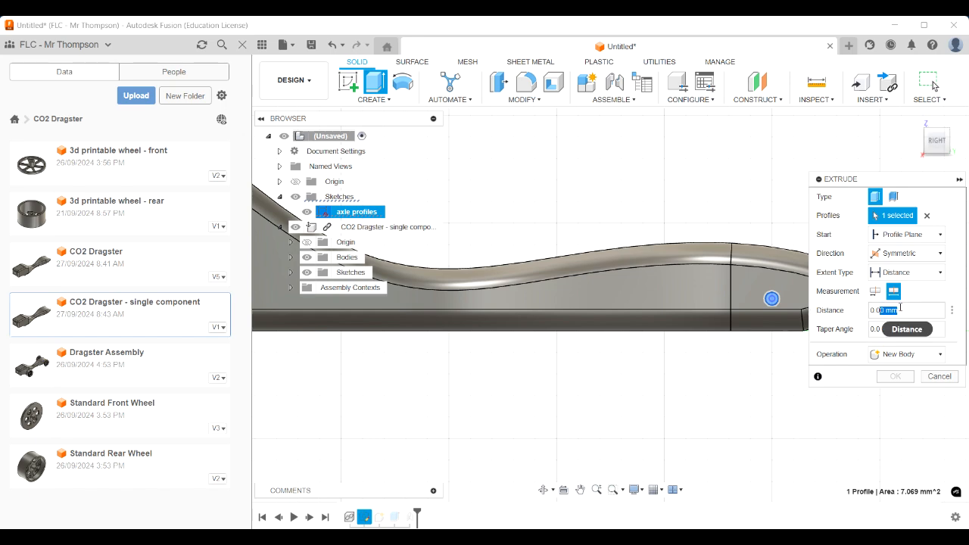
pyautogui.moveTo(900, 309); pyautogui.dragTo(853, 310)
pyautogui.write('90')
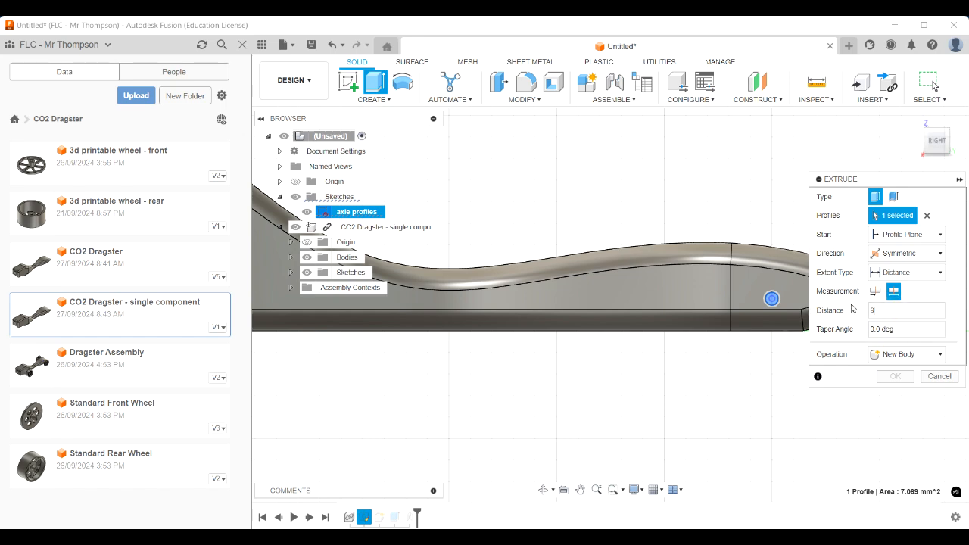
pyautogui.click(904, 354)
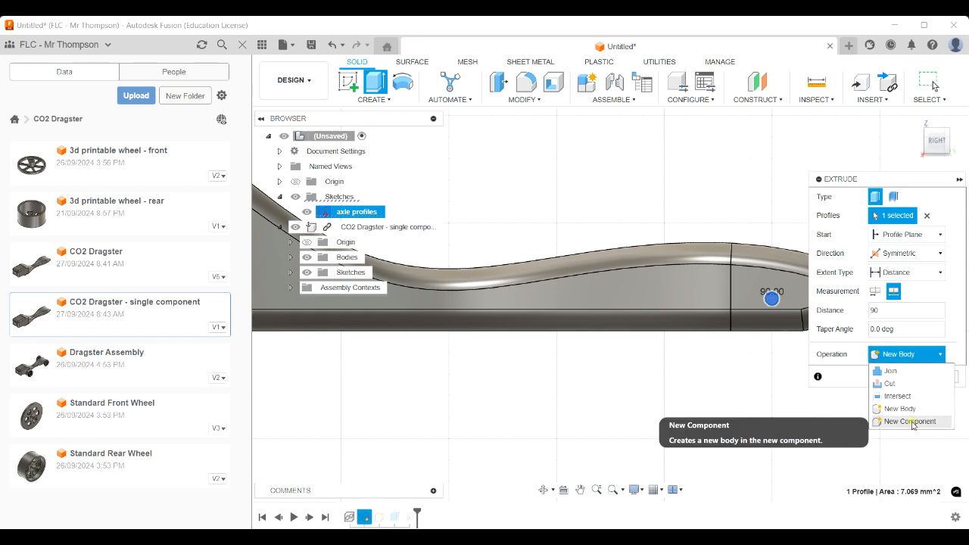
pyautogui.click(910, 422)
pyautogui.click(895, 376)
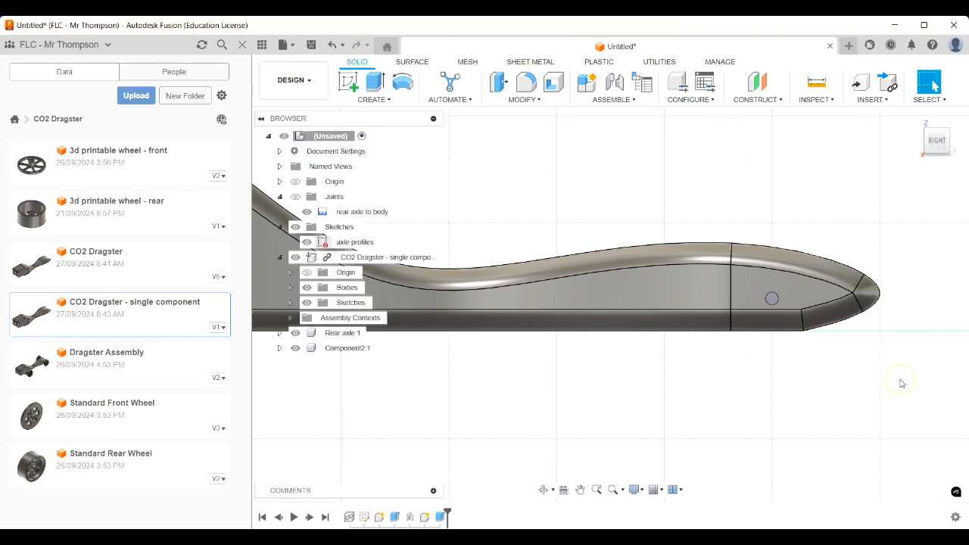
# Rename the newly extruded axle component as "Front axle"
pyautogui.click(914, 119)
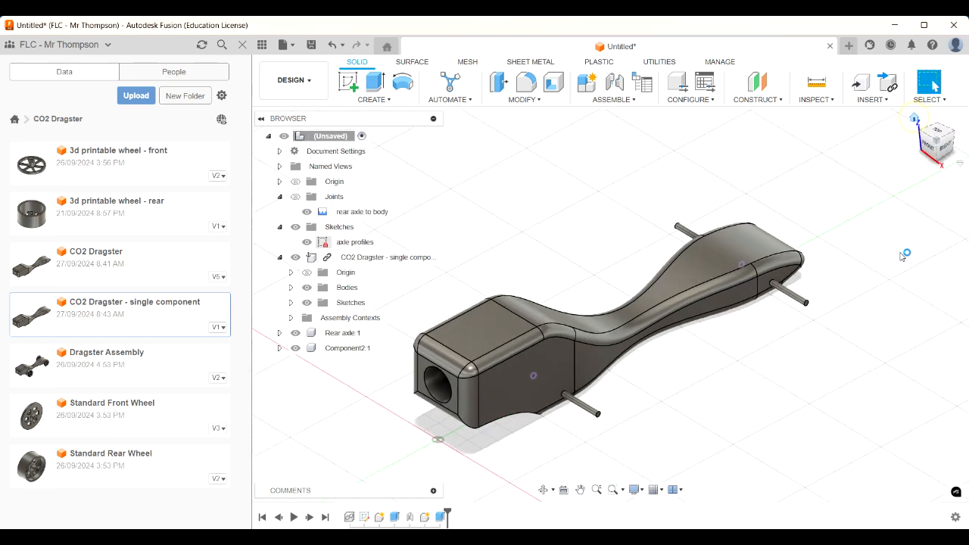
pyautogui.click(341, 348)
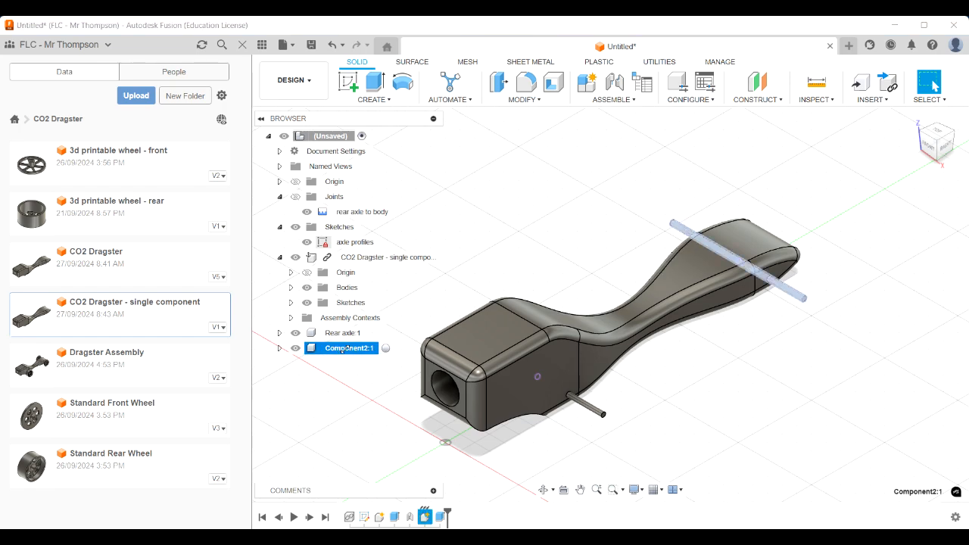
pyautogui.click(343, 348)
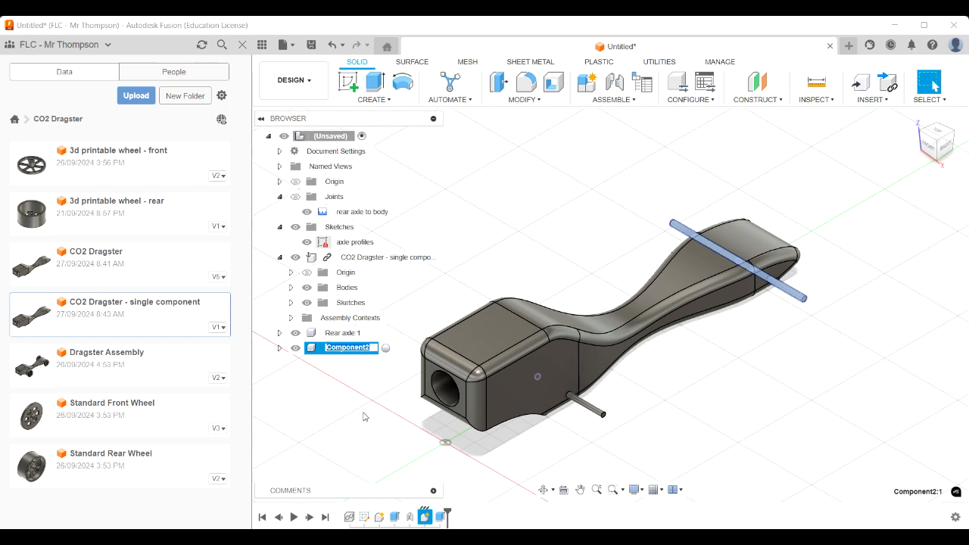
pyautogui.write('Front axle')
pyautogui.press('Return')
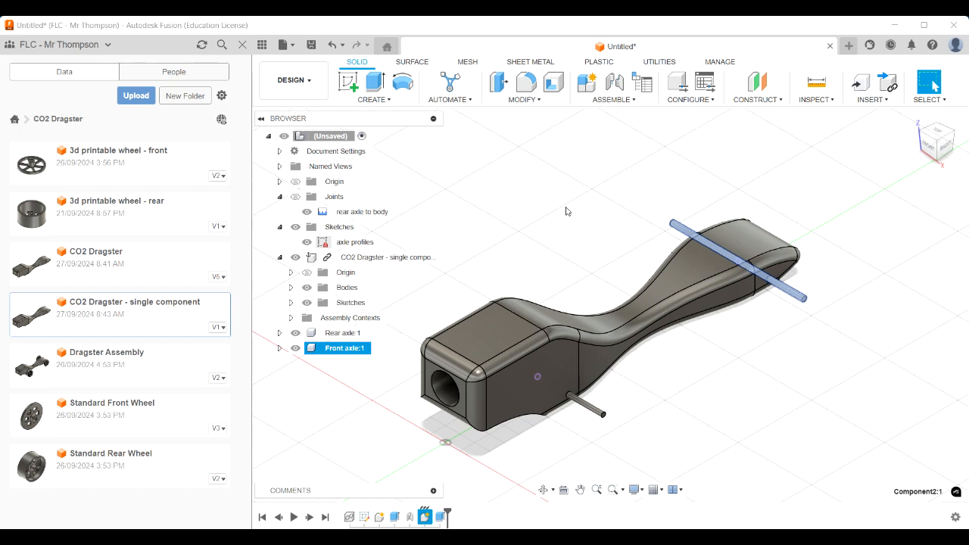
# Create a rigid as-built joint between the front axle and the dragster body
pyautogui.hotkey('shift', 'j')
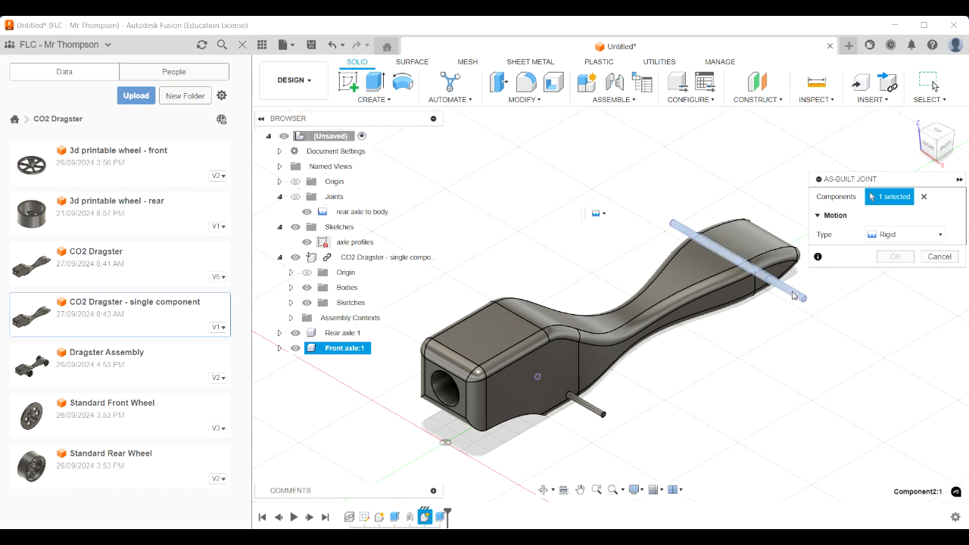
pyautogui.click(763, 242)
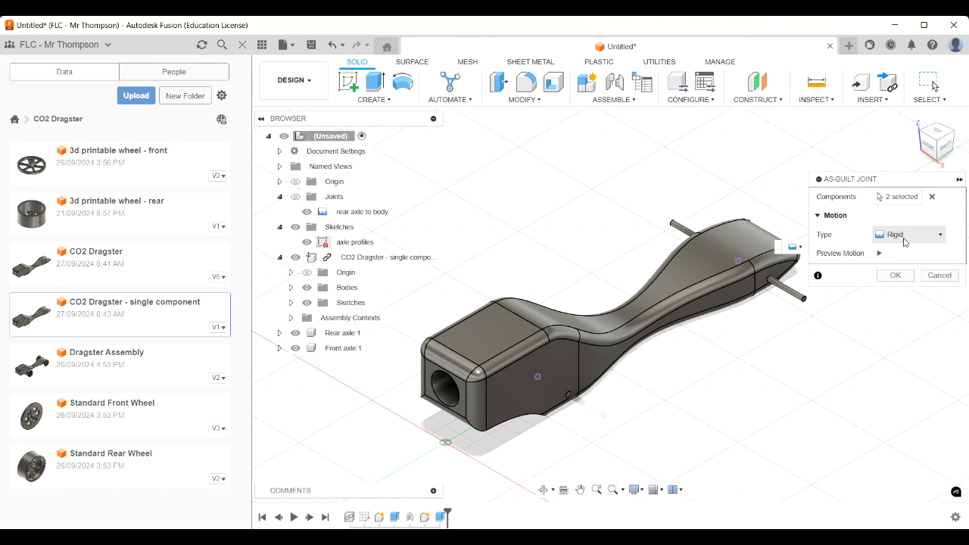
pyautogui.click(895, 276)
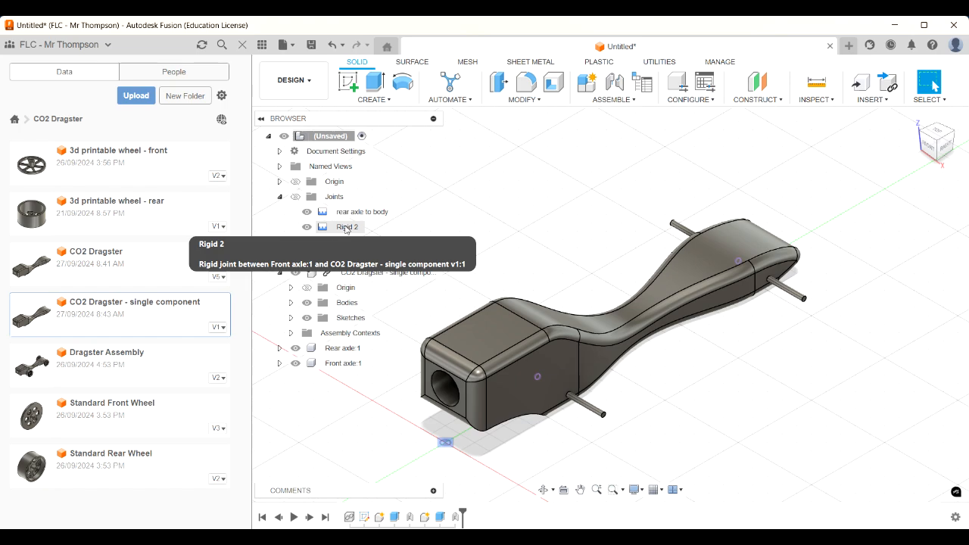
# Rename the rigid joint between the front axle and the dragster body as "front axle to body"
pyautogui.click(345, 228)
pyautogui.click(350, 228)
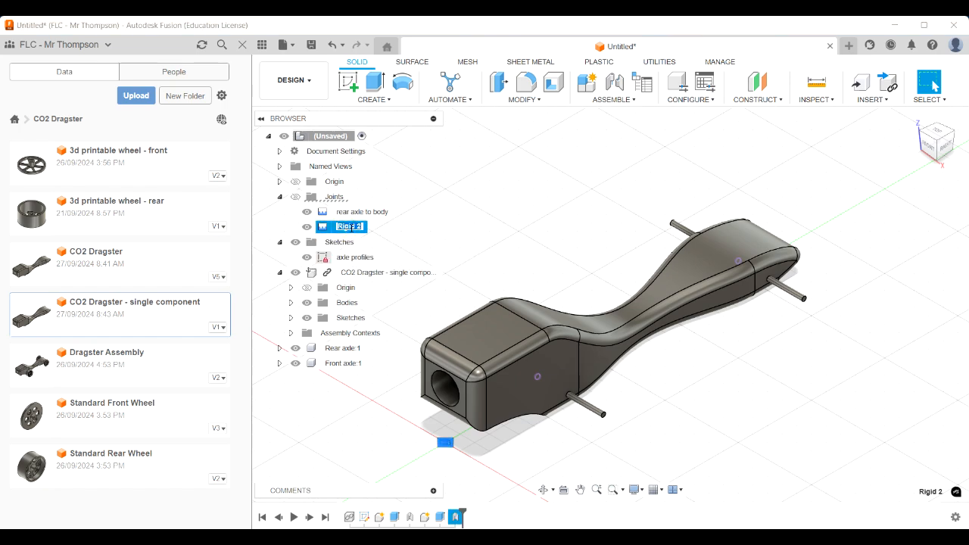
pyautogui.write('front axle to body')
pyautogui.press('Return')
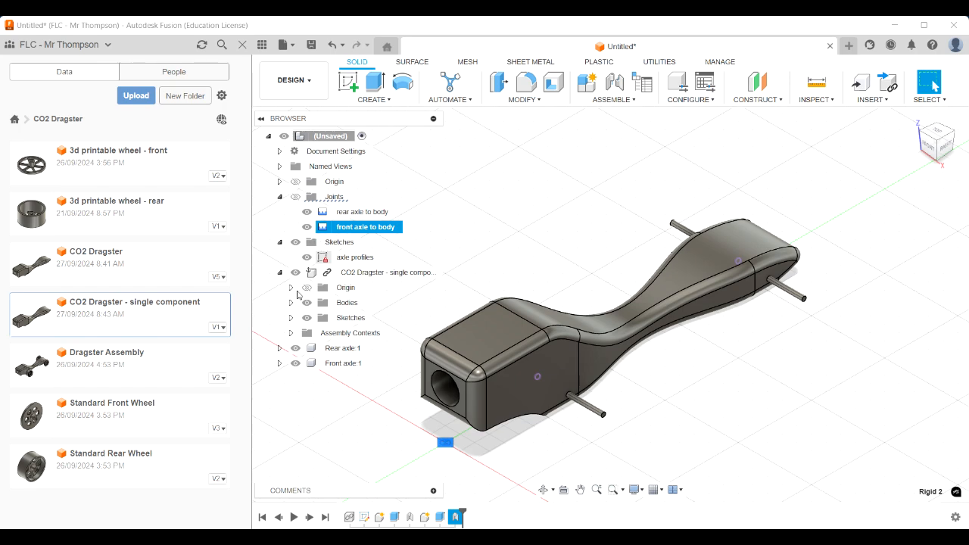
# Examine the 3D printable and standard front and rear wheel designs available in the CO2 Dragster folder
pyautogui.click(115, 158)
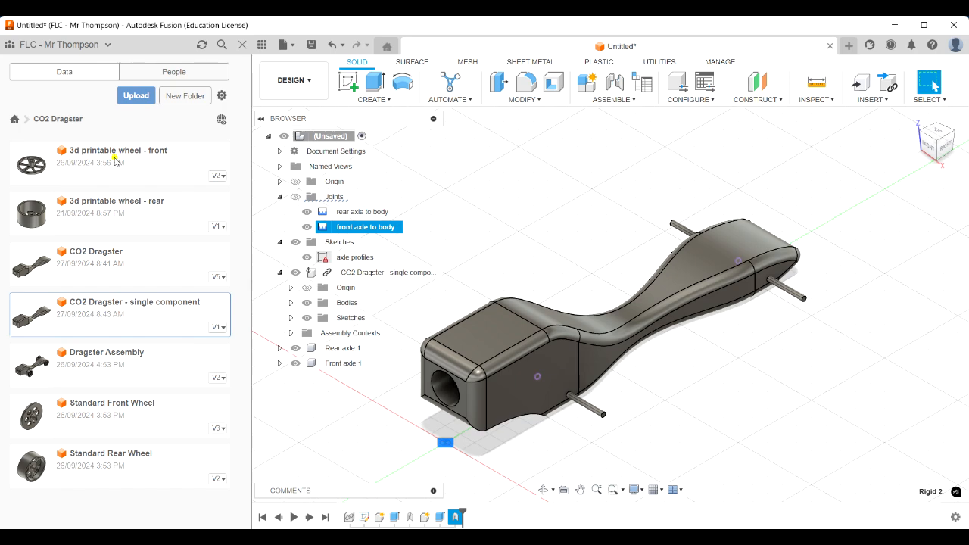
pyautogui.click(124, 208)
pyautogui.click(137, 160)
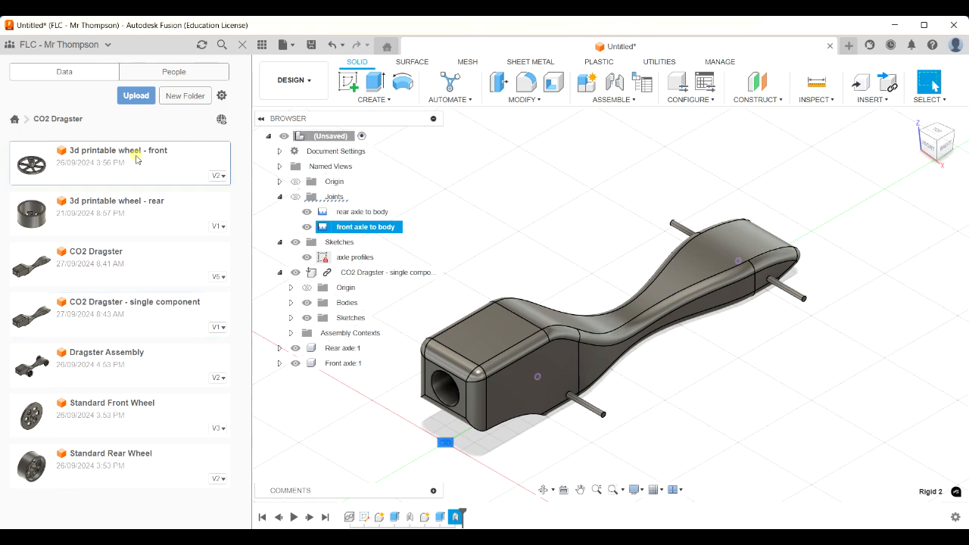
pyautogui.click(145, 211)
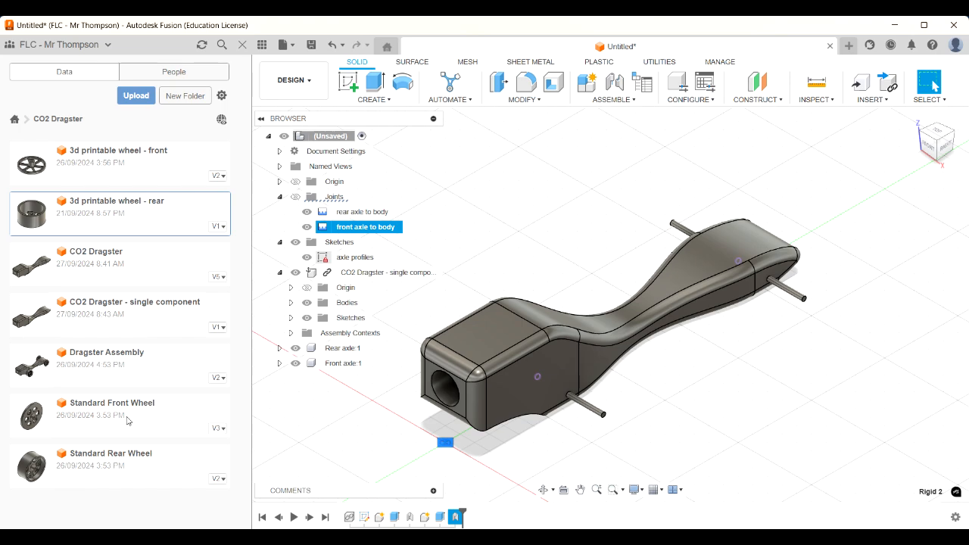
pyautogui.click(128, 418)
pyautogui.click(127, 464)
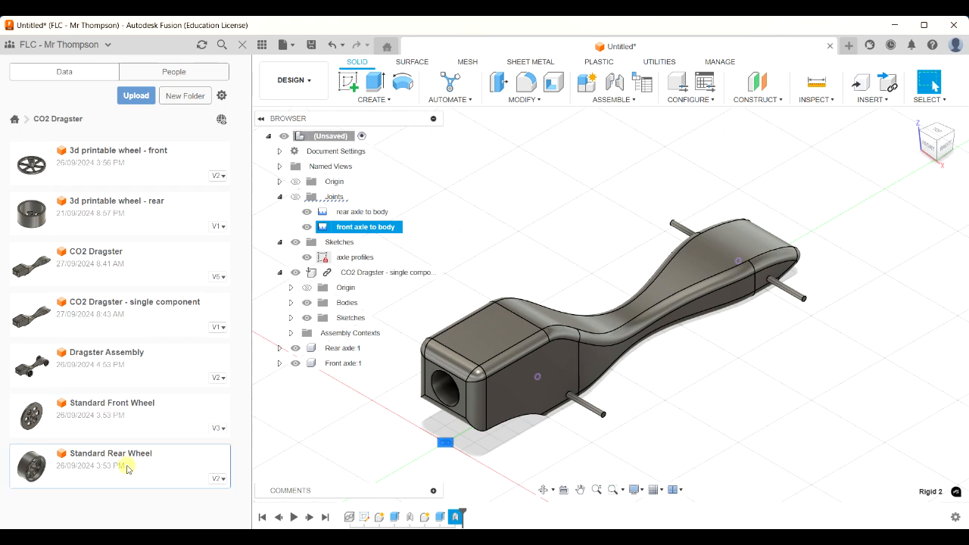
pyautogui.click(138, 413)
pyautogui.click(142, 455)
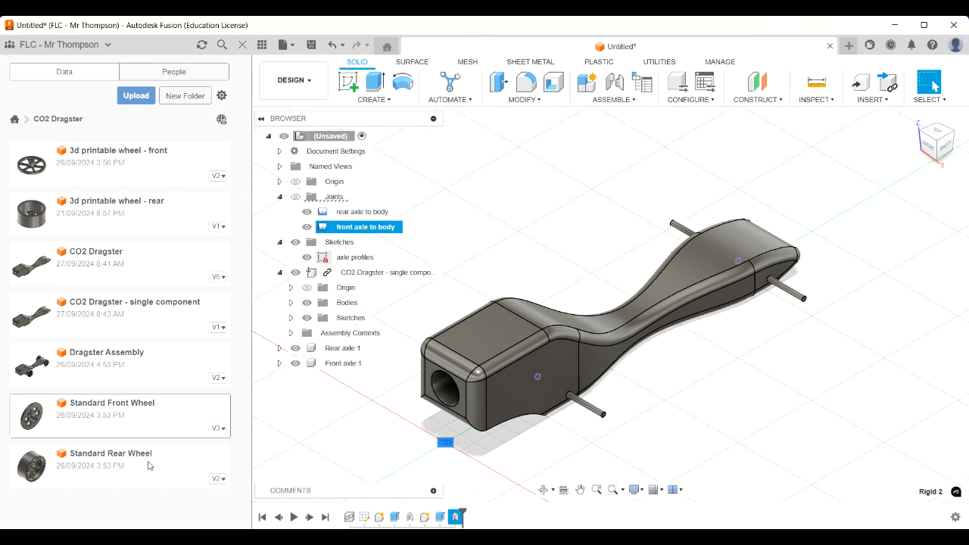
pyautogui.click(149, 464)
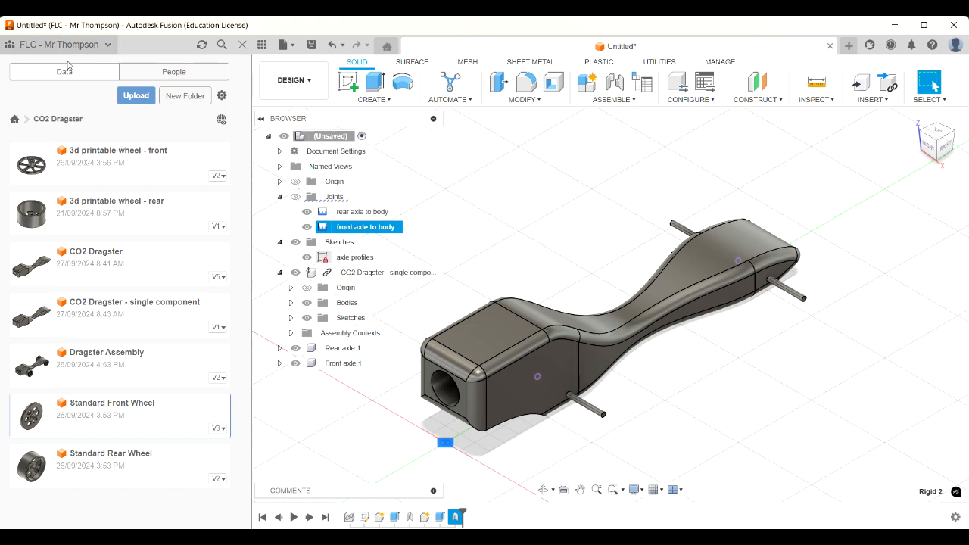
# Examine the file upload options for the CO2 Dragster folder
pyautogui.click(146, 96)
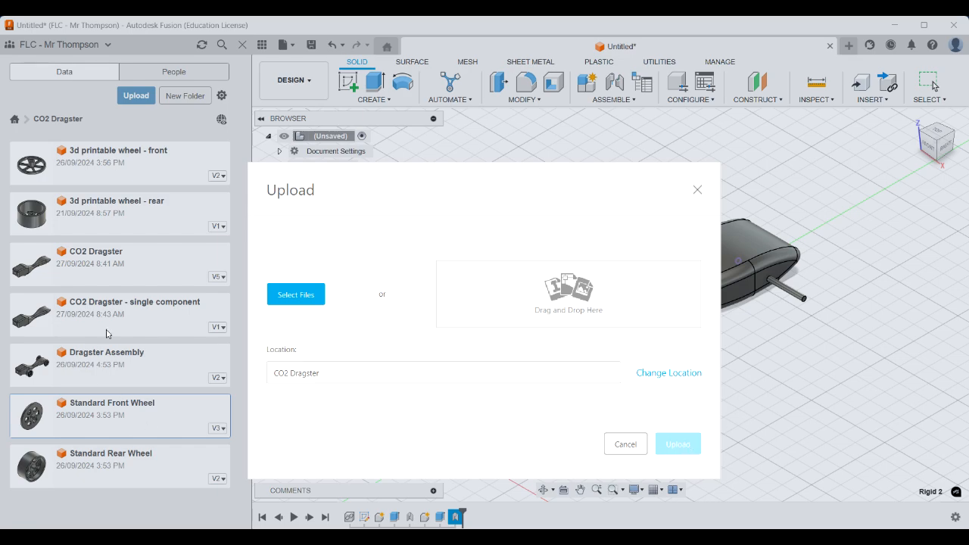
pyautogui.click(625, 444)
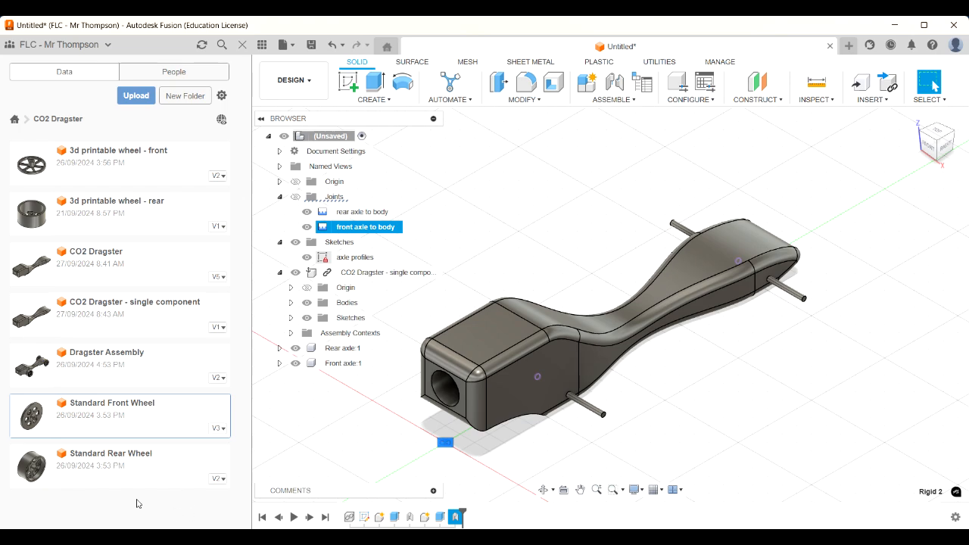
# Insert the Standard Rear Wheel into the assembly, placing it 60 mm along X clear of the dragster body
pyautogui.click(113, 477)
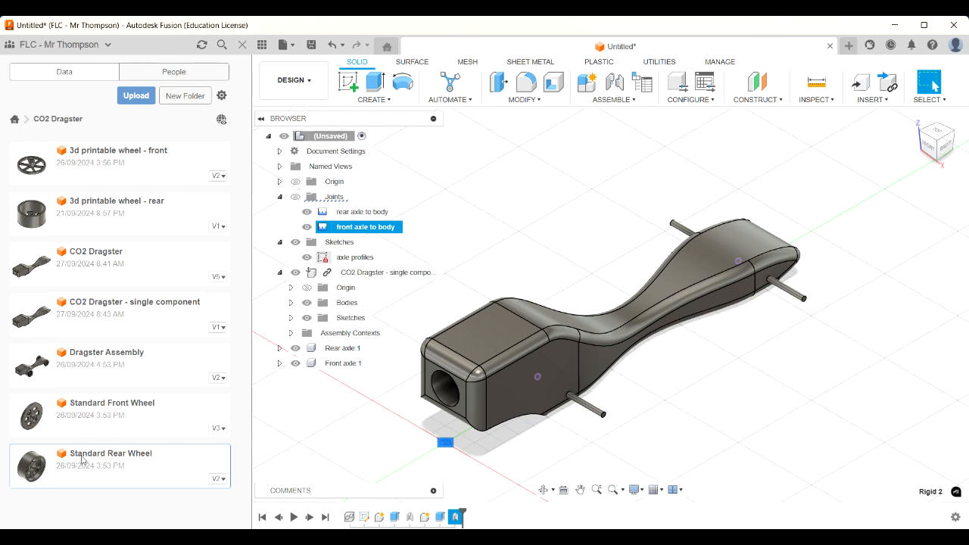
pyautogui.moveTo(99, 464); pyautogui.dragTo(689, 369)
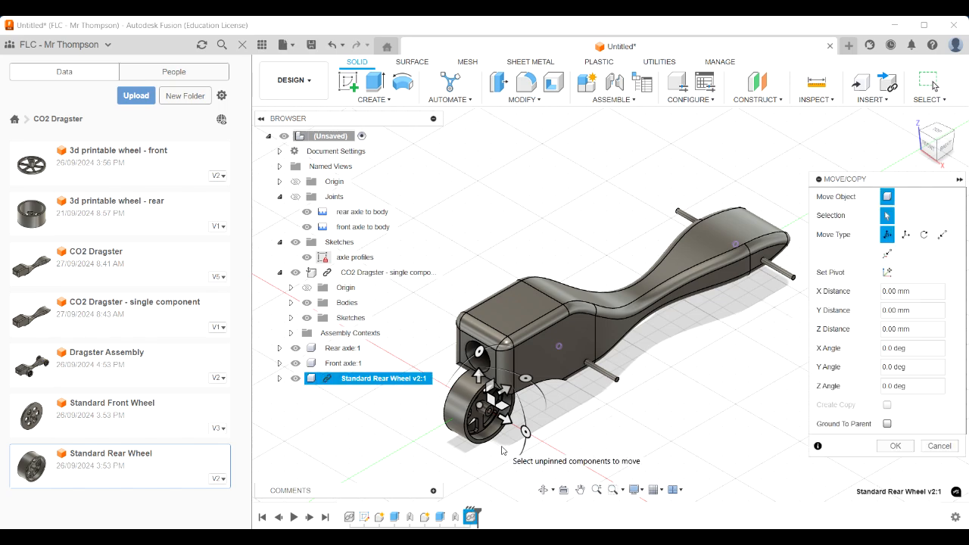
pyautogui.scroll(1, 519, 426)
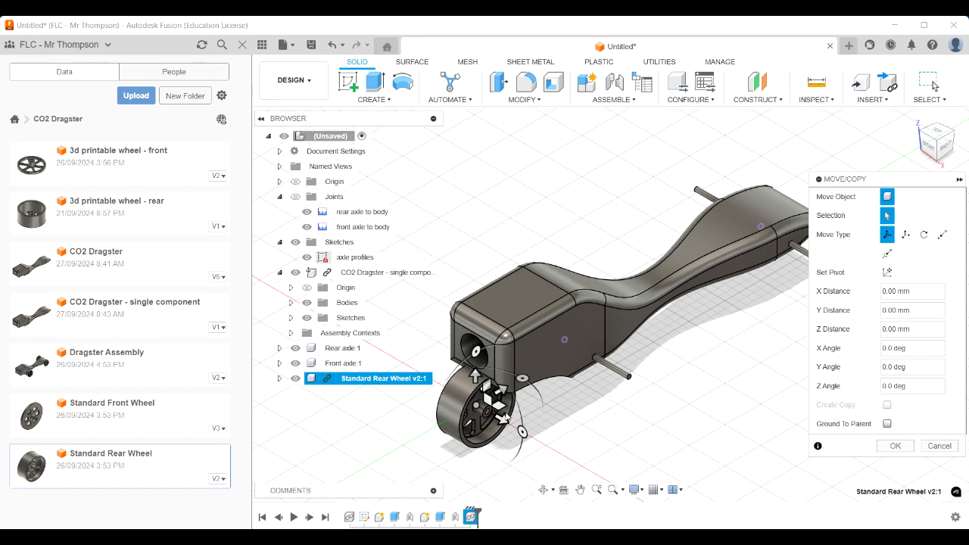
pyautogui.moveTo(502, 420); pyautogui.dragTo(560, 481)
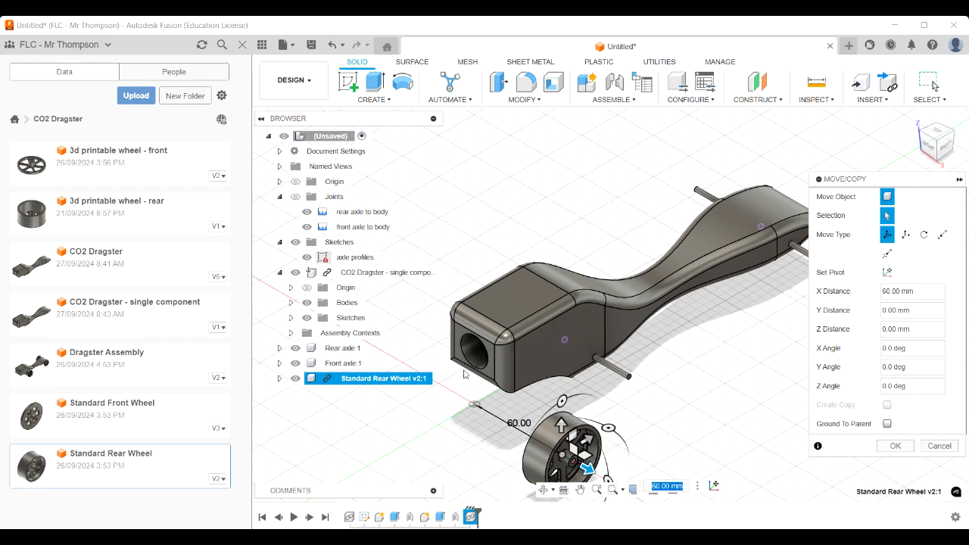
pyautogui.click(895, 446)
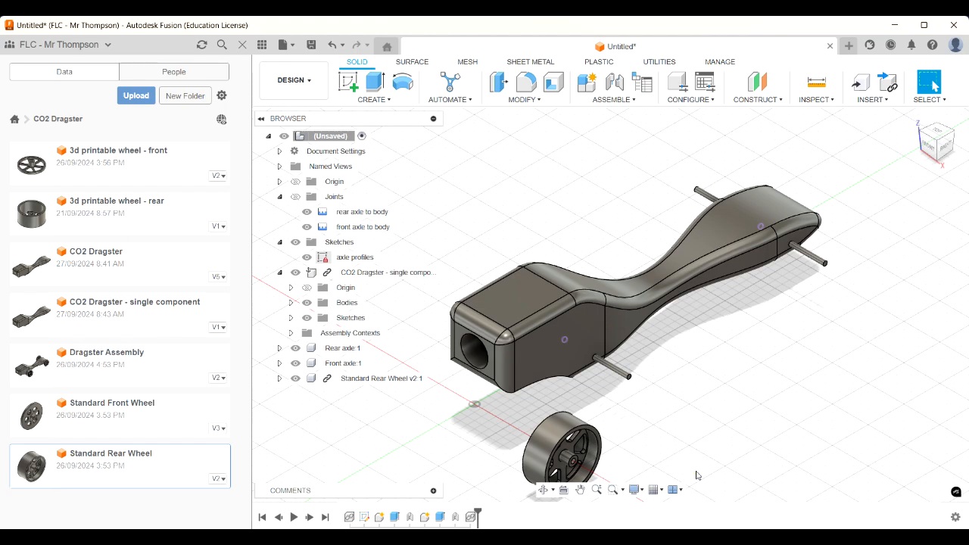
# Align the rear wheel component from its hub bore to the centre of the rear axle's end face
pyautogui.moveTo(935, 149); pyautogui.dragTo(923, 142)
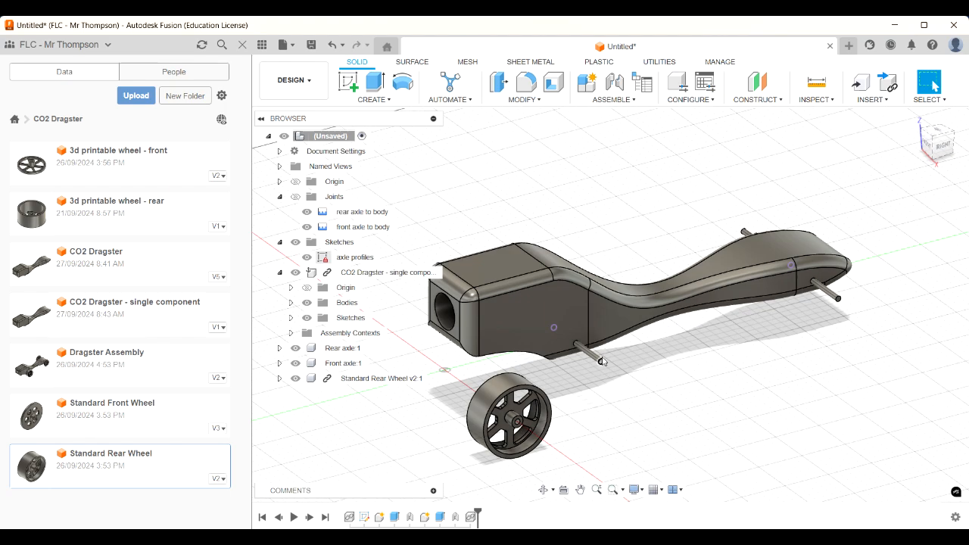
pyautogui.click(523, 100)
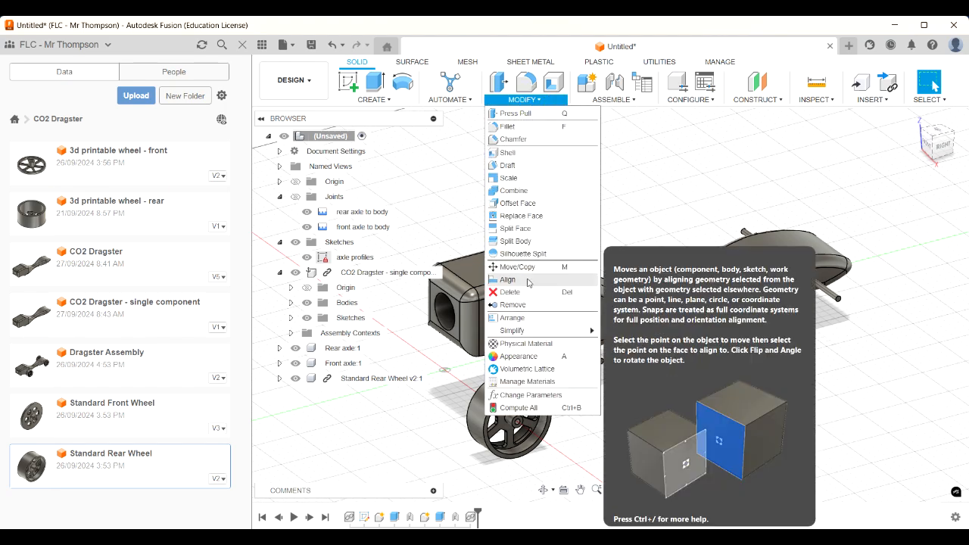
pyautogui.click(528, 280)
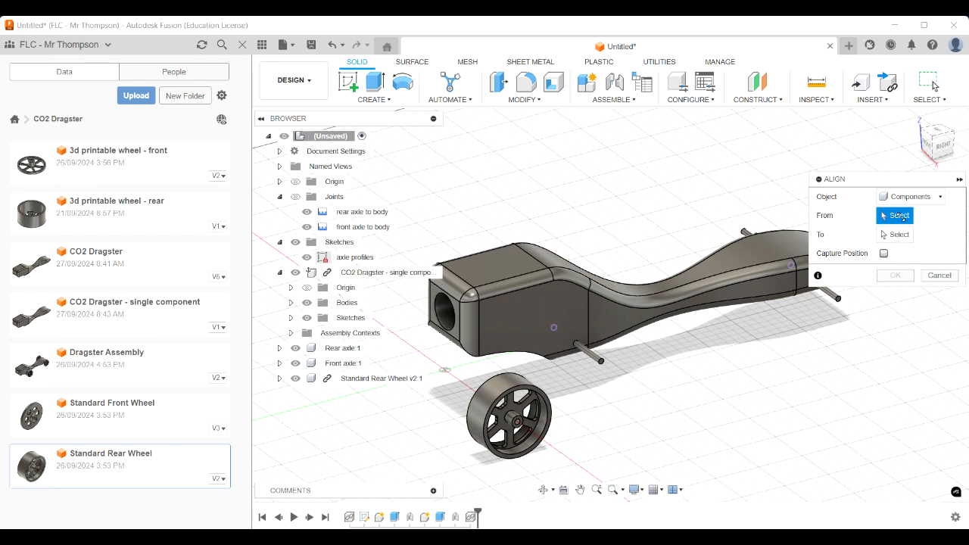
pyautogui.scroll(5, 567, 409)
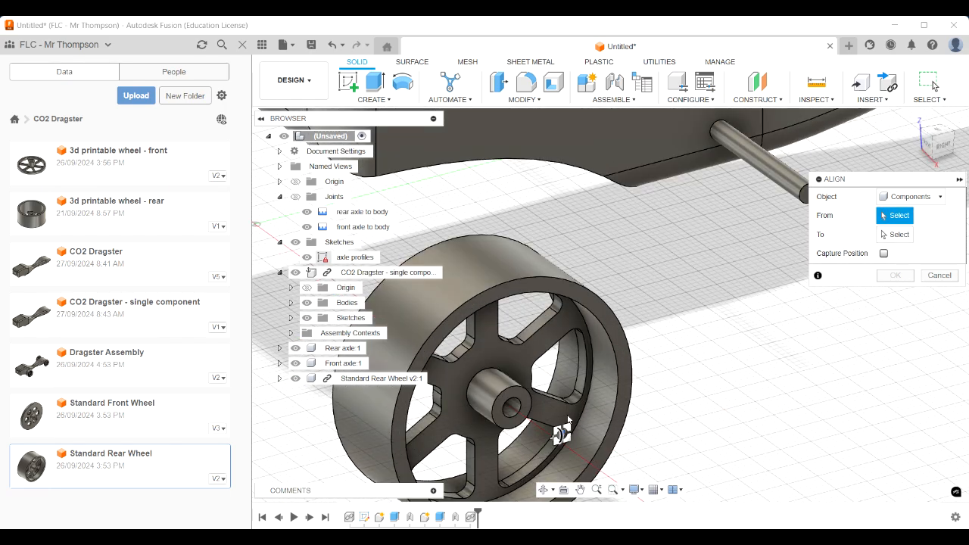
pyautogui.click(511, 408)
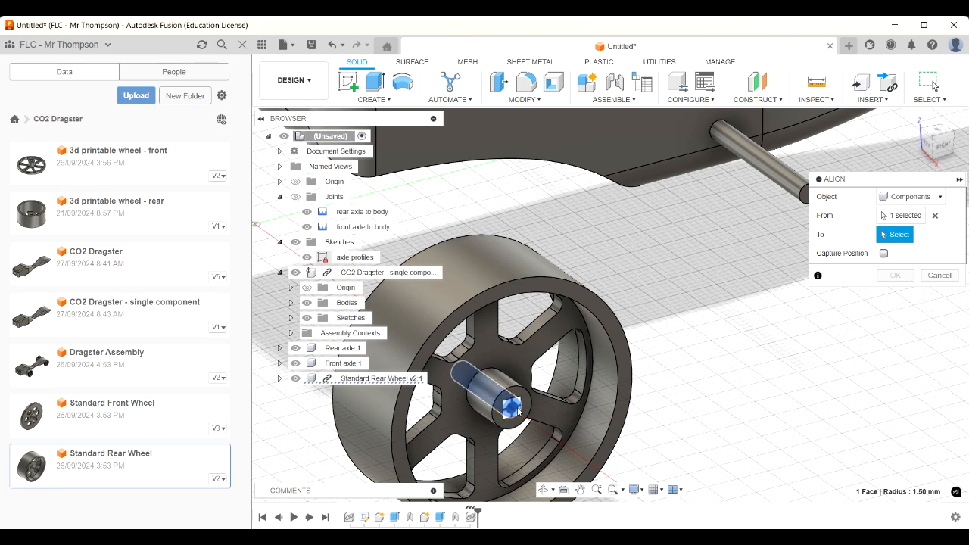
pyautogui.scroll(-5, 517, 410)
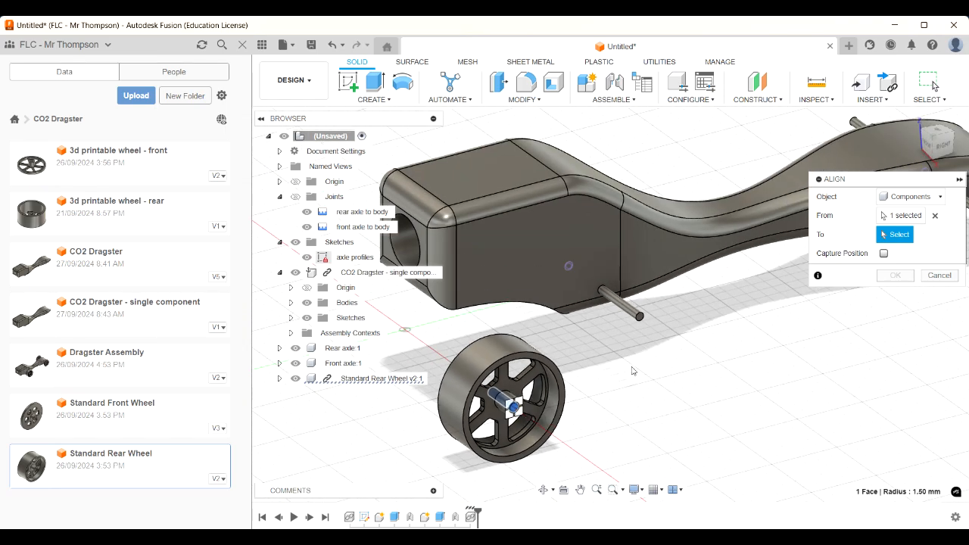
pyautogui.scroll(5, 639, 316)
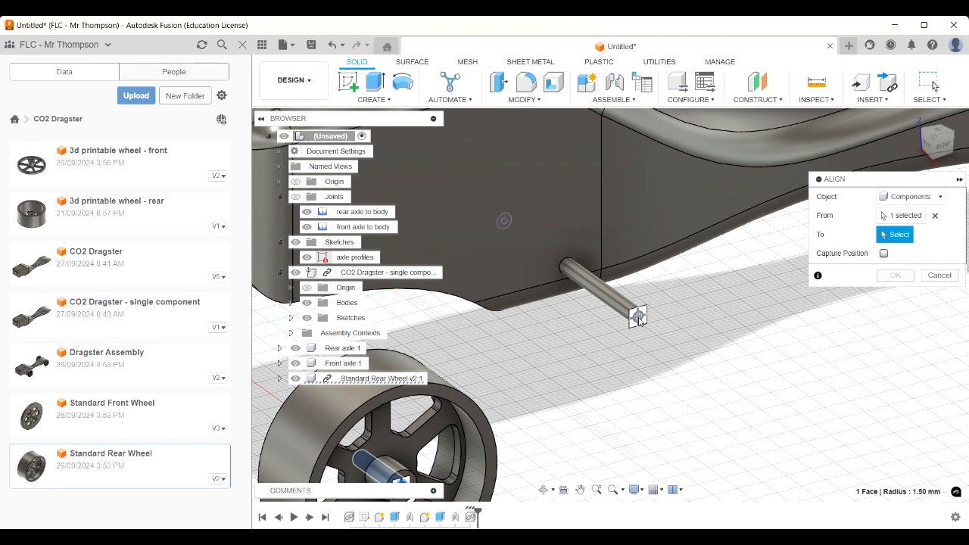
pyautogui.click(639, 318)
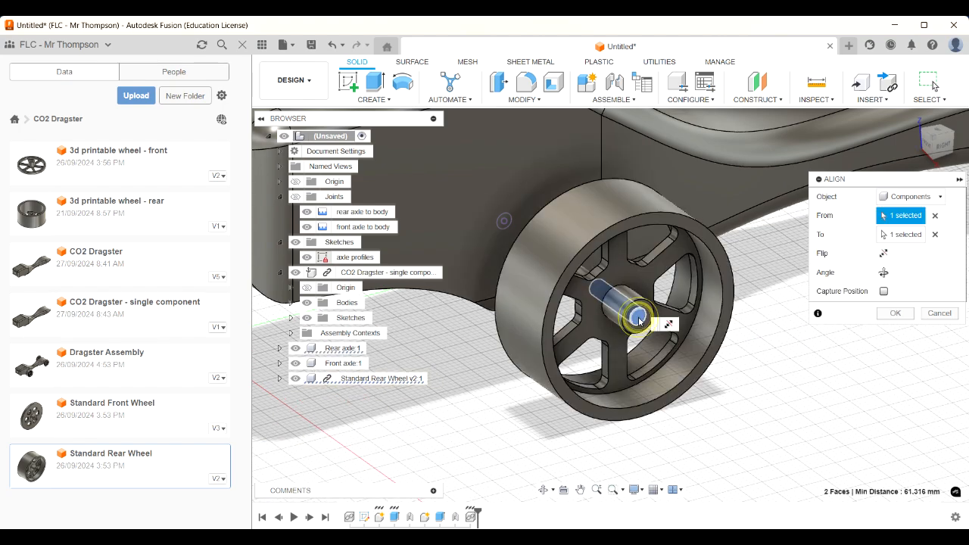
pyautogui.scroll(-3, 521, 449)
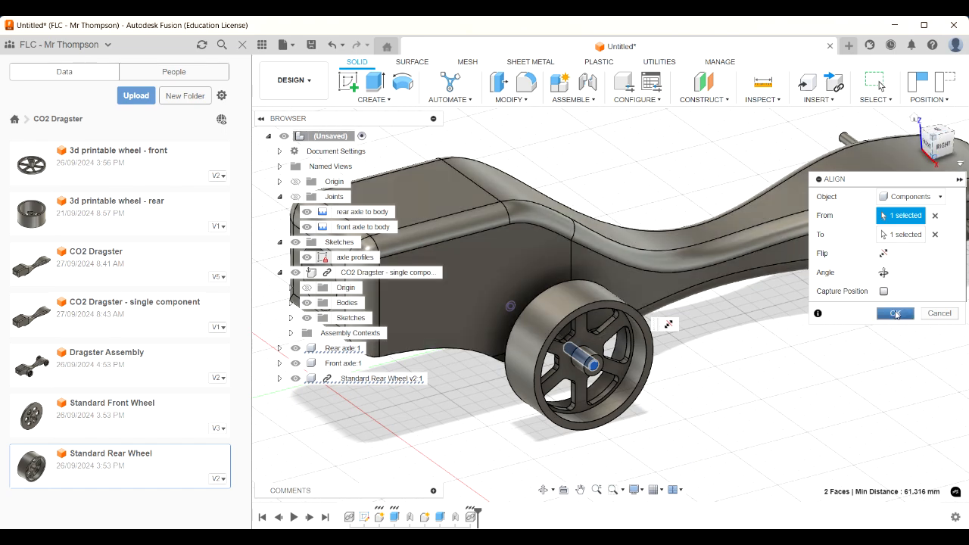
pyautogui.click(895, 314)
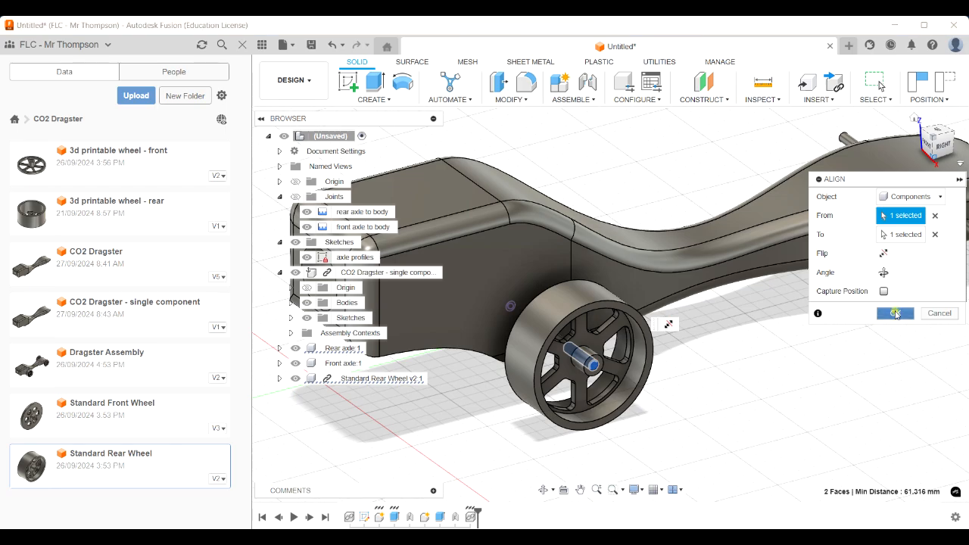
# Move the rear wheel component -4 mm in X along the axle towards the body and capture its position
pyautogui.click(923, 143)
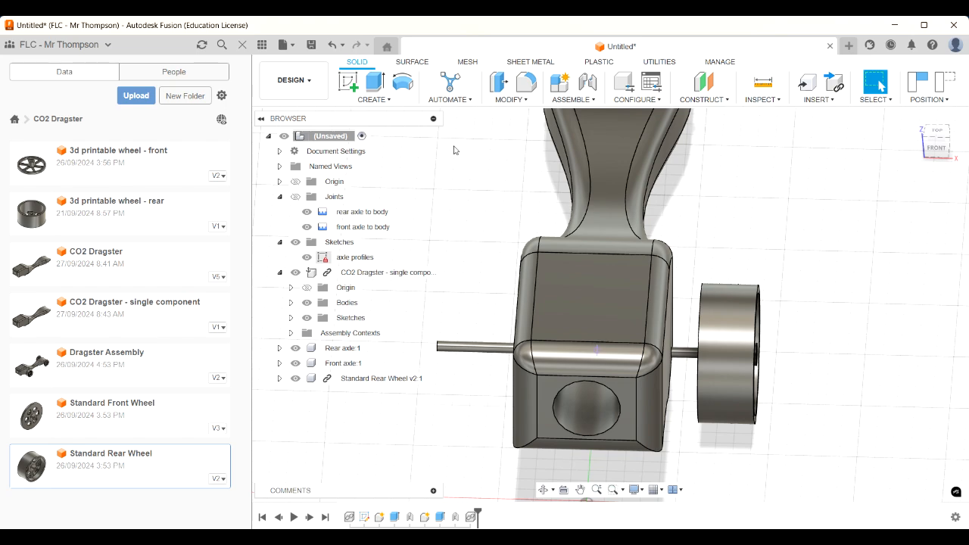
pyautogui.press('m')
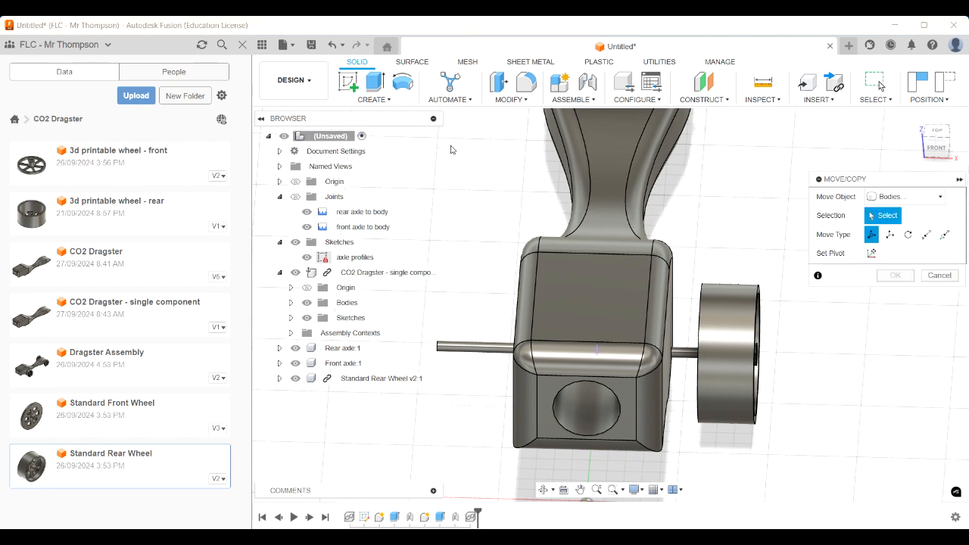
pyautogui.click(904, 197)
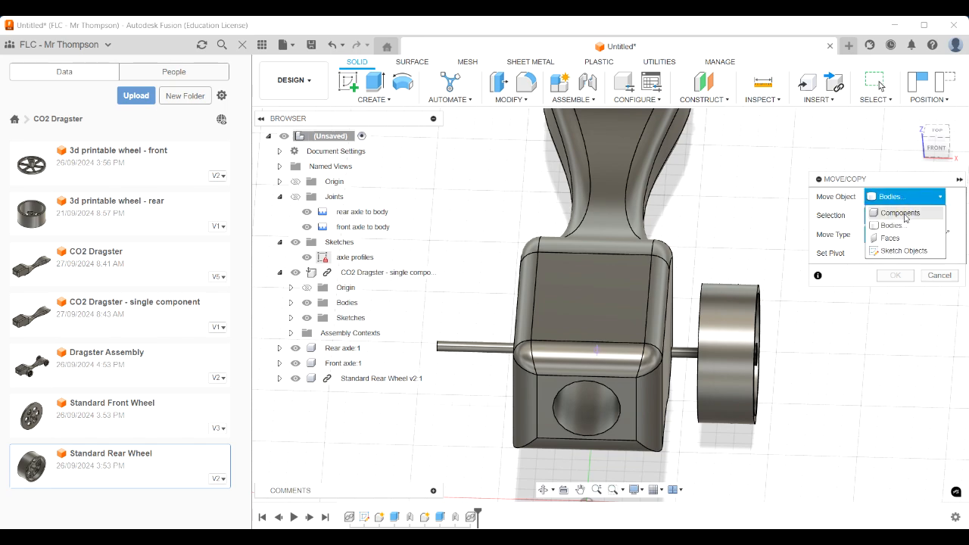
pyautogui.click(902, 213)
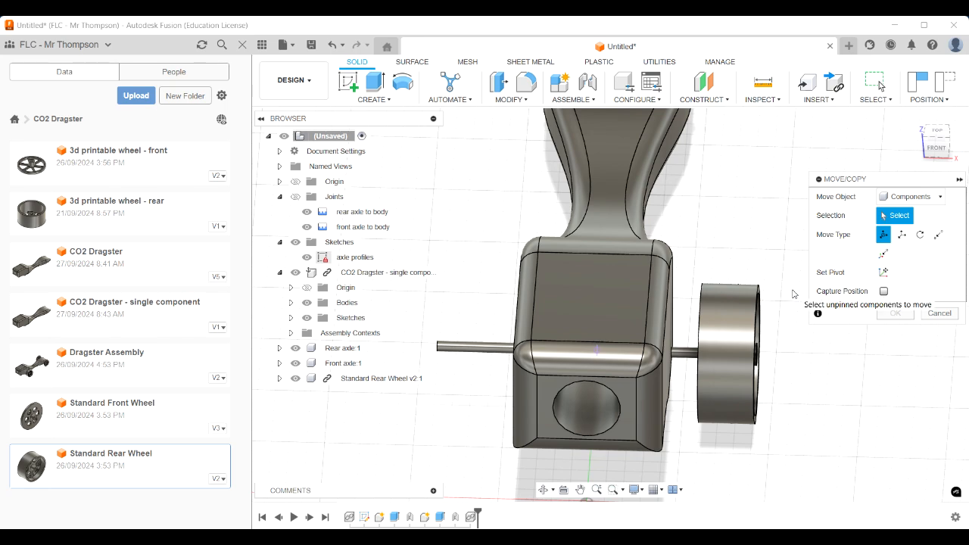
pyautogui.click(735, 326)
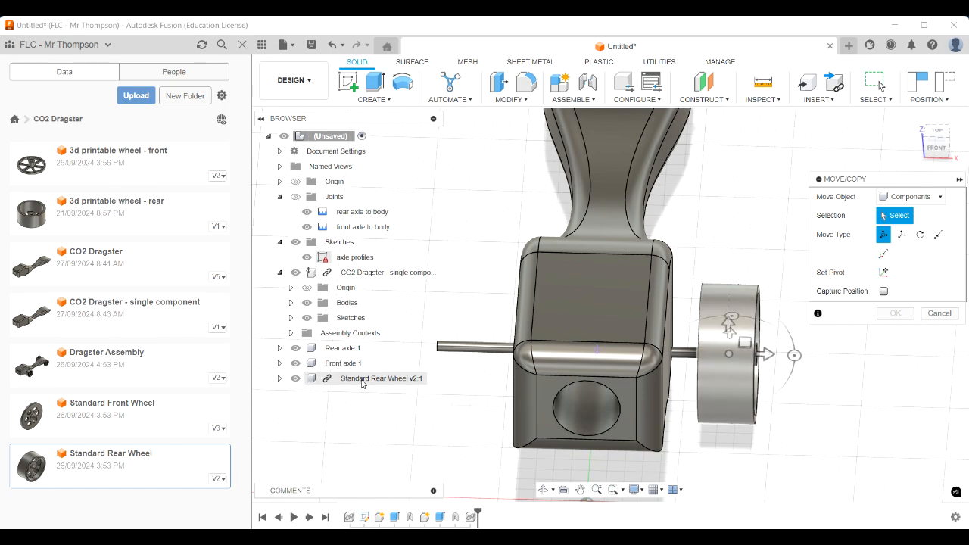
pyautogui.click(361, 383)
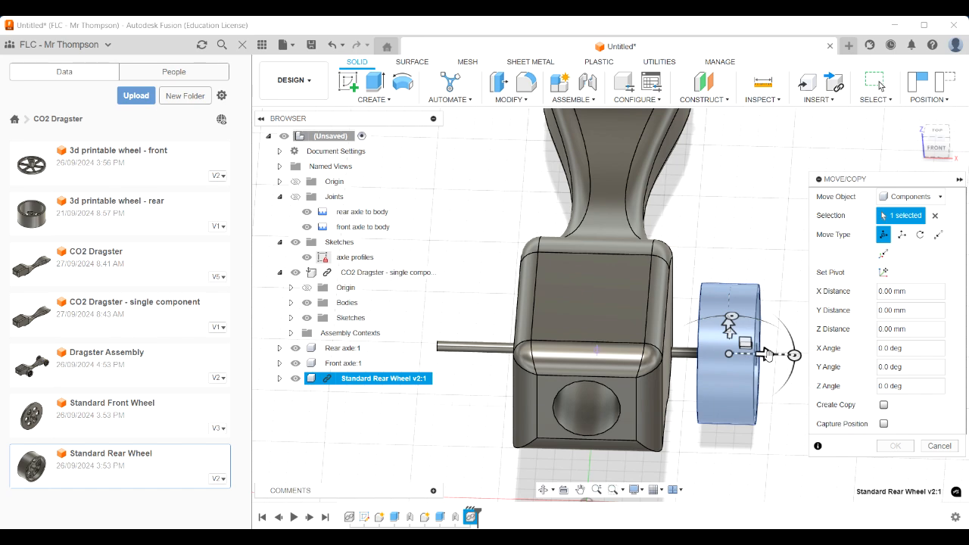
pyautogui.moveTo(766, 353); pyautogui.dragTo(749, 354)
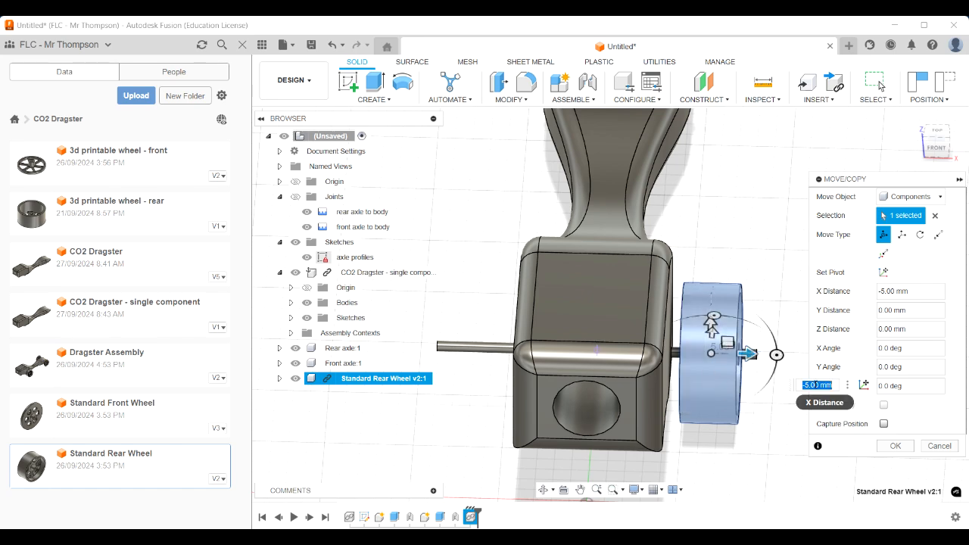
pyautogui.click(935, 144)
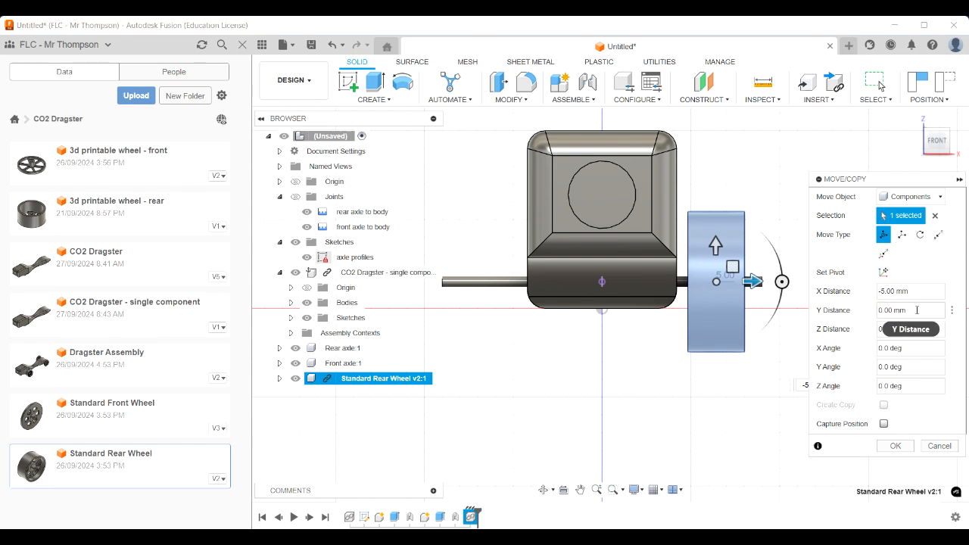
pyautogui.press('BackSpace')
pyautogui.write('4')
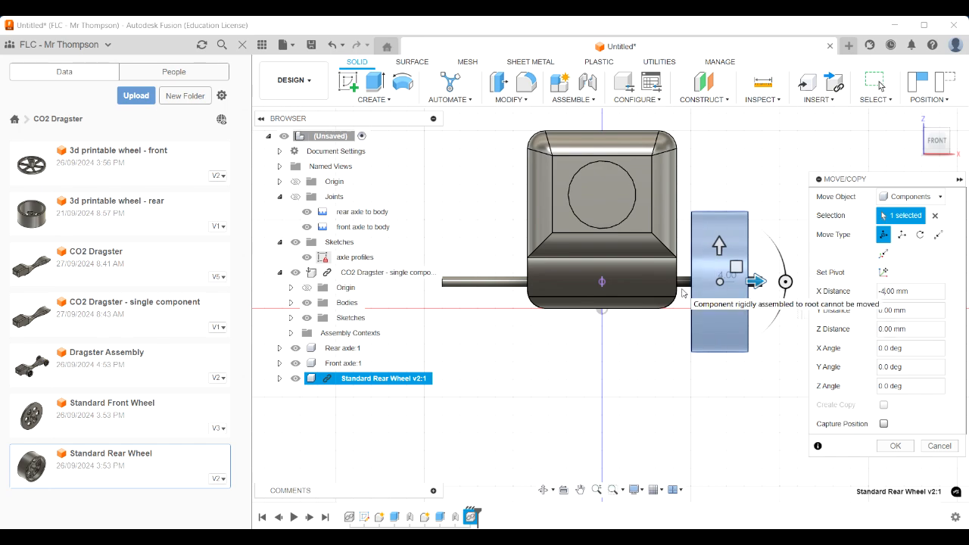
pyautogui.click(883, 424)
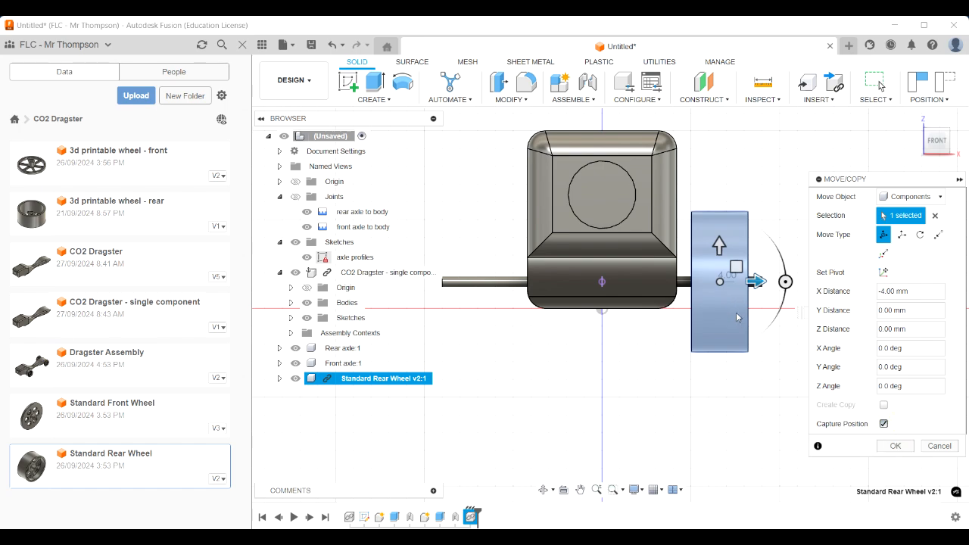
pyautogui.click(896, 446)
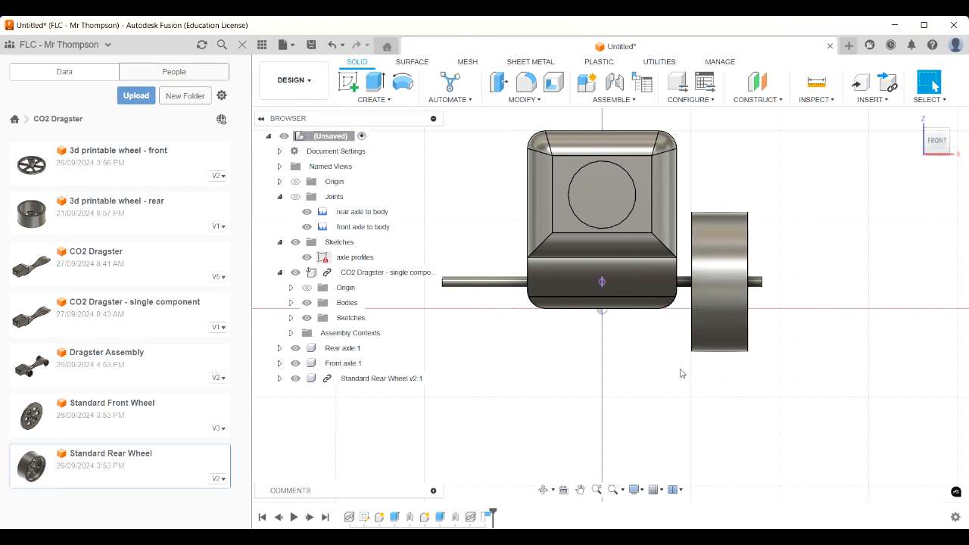
# Begin an as-built joint between the standard rear wheel and the rear axle, with Revolute as its motion type
pyautogui.scroll(-2, 638, 398)
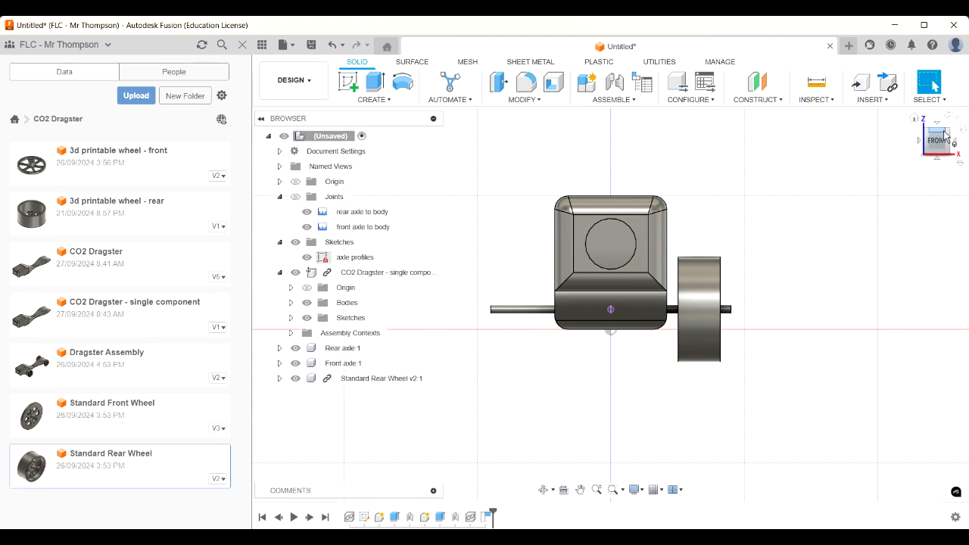
pyautogui.click(911, 142)
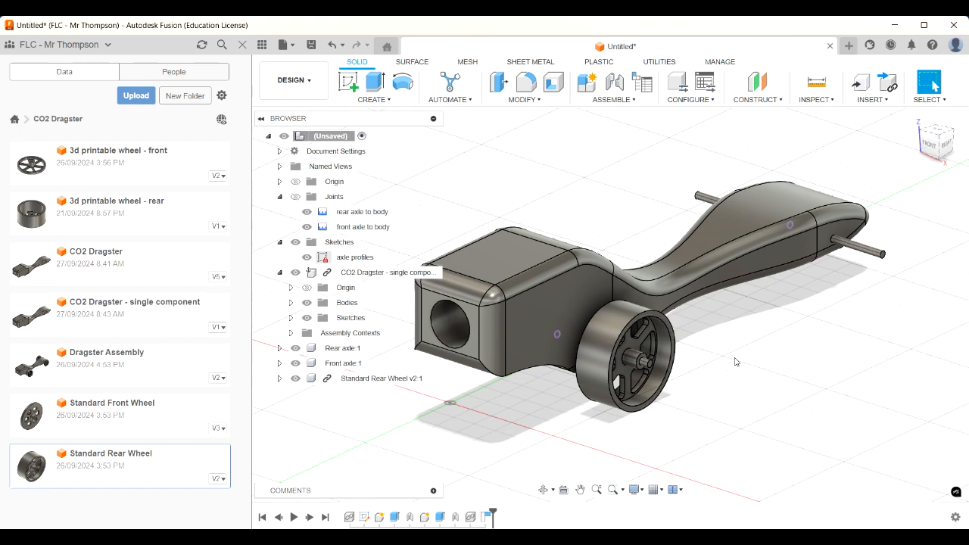
pyautogui.hotkey('shift', 'j')
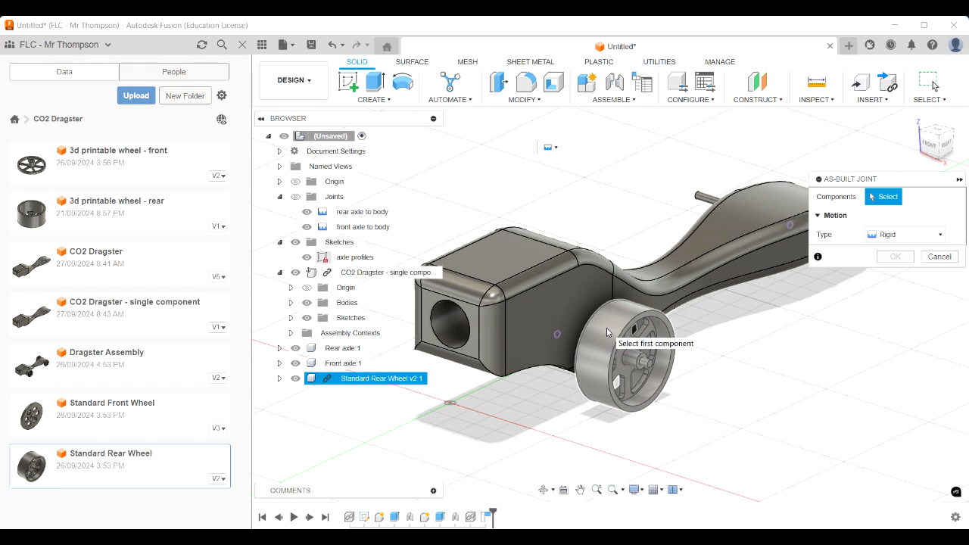
pyautogui.click(607, 331)
pyautogui.scroll(3, 642, 380)
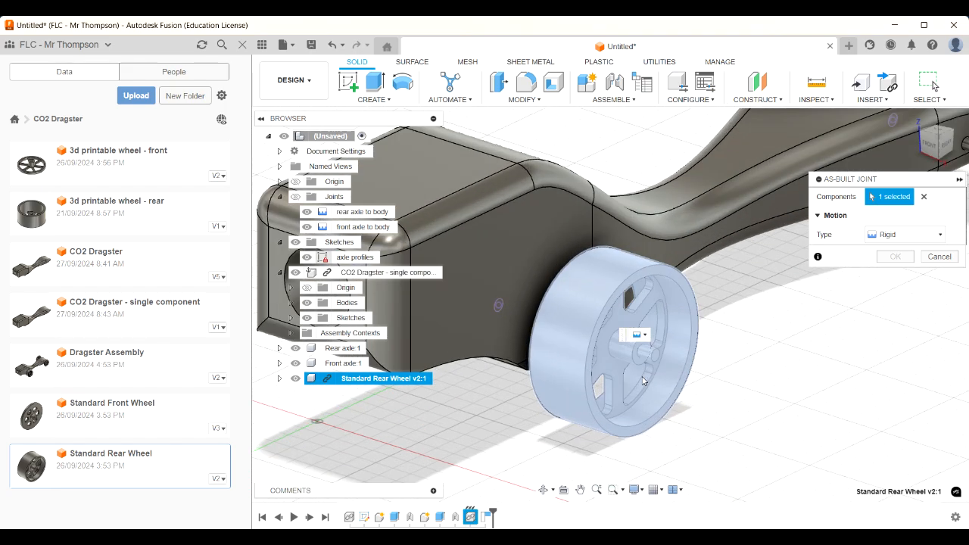
pyautogui.click(651, 352)
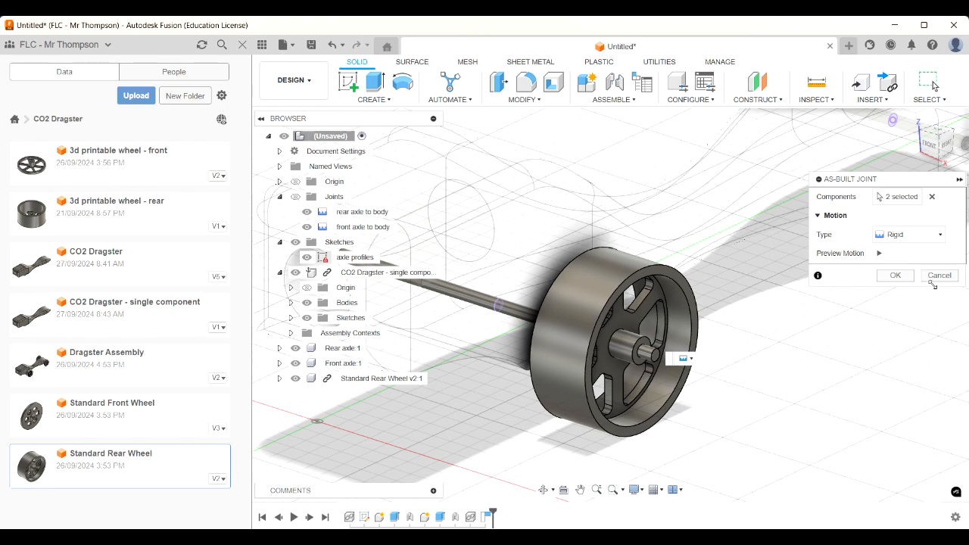
pyautogui.click(919, 240)
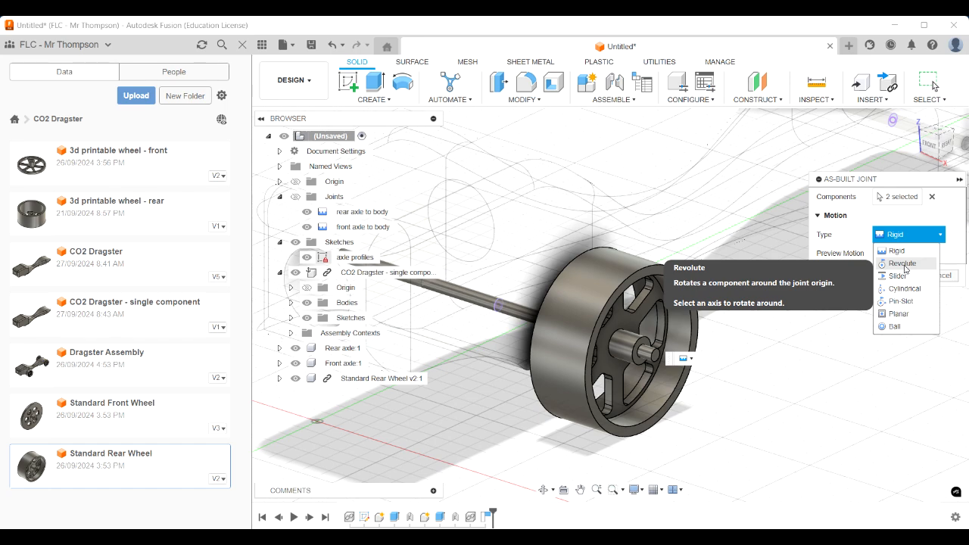
pyautogui.click(902, 264)
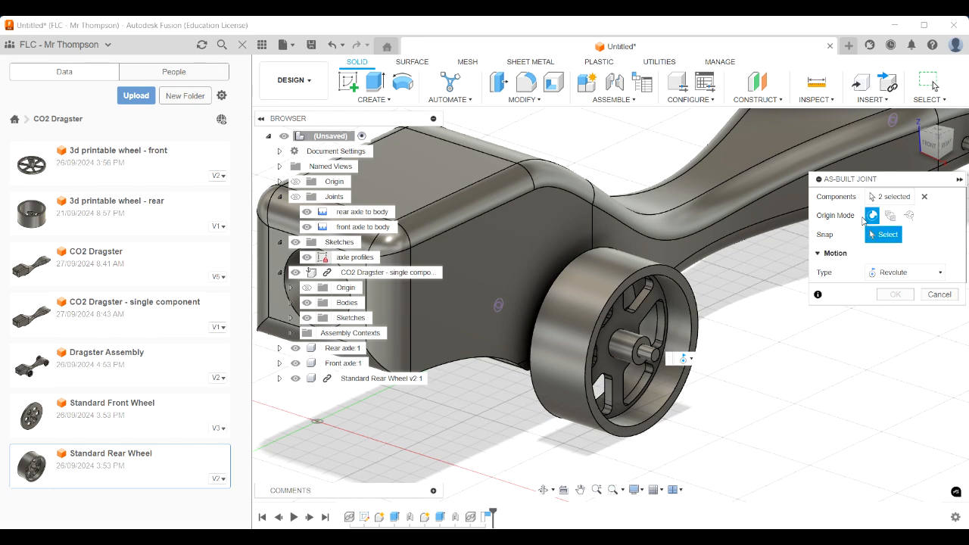
# Place the revolute joint's origin at the centre of the rear axle's end face, preview the motion and accept the joint
pyautogui.scroll(3, 657, 359)
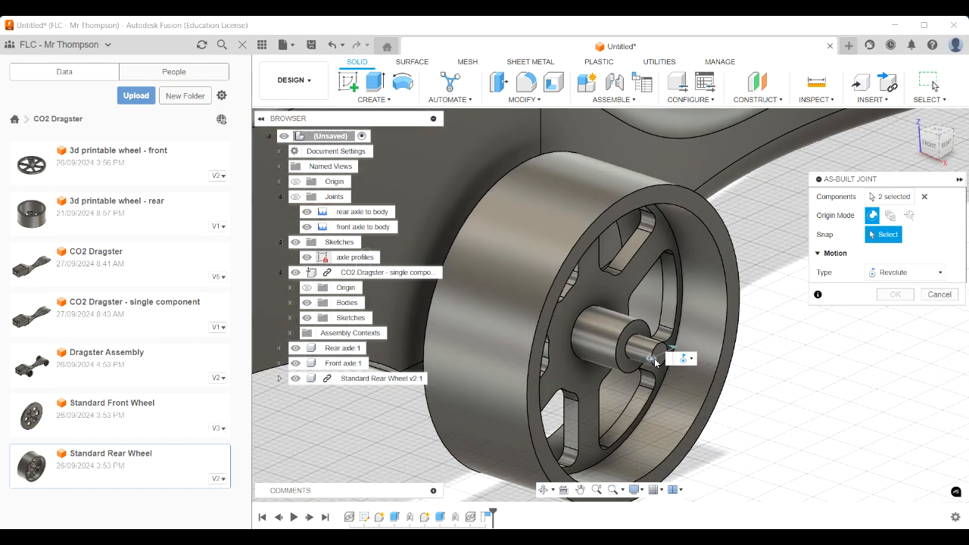
pyautogui.scroll(-3, 658, 359)
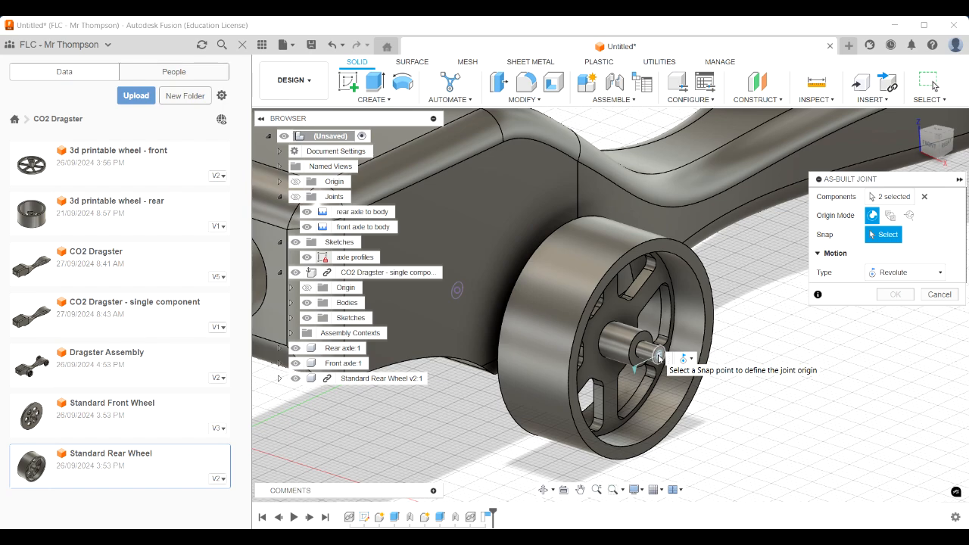
pyautogui.click(658, 357)
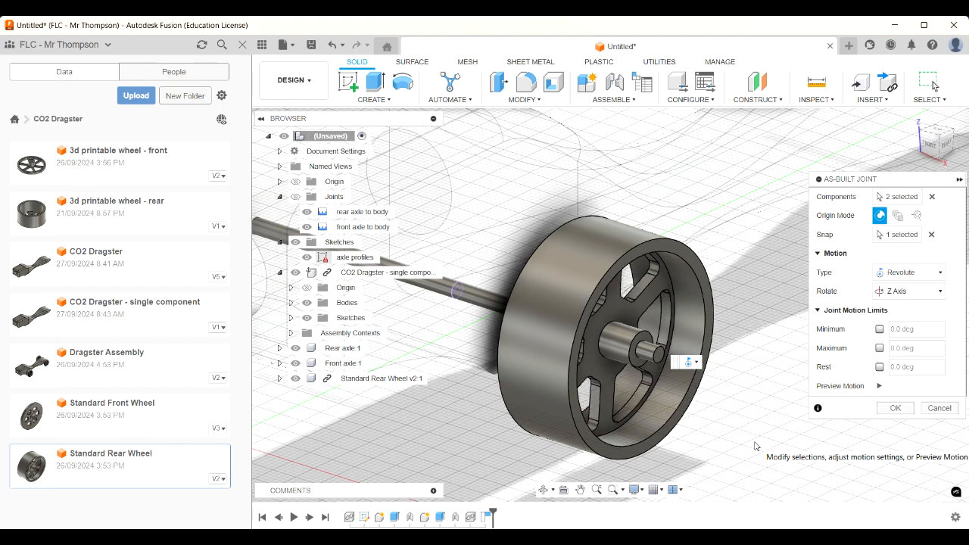
pyautogui.click(878, 386)
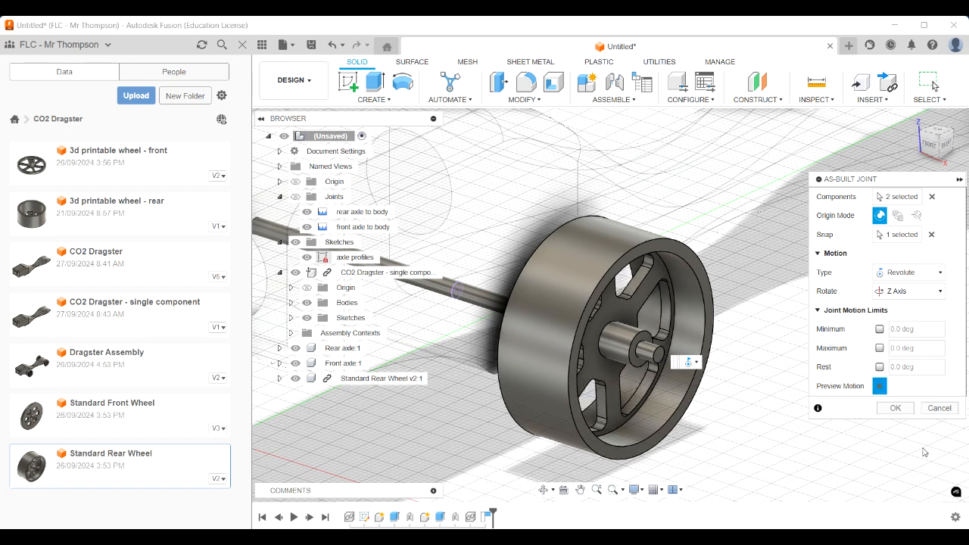
pyautogui.click(896, 408)
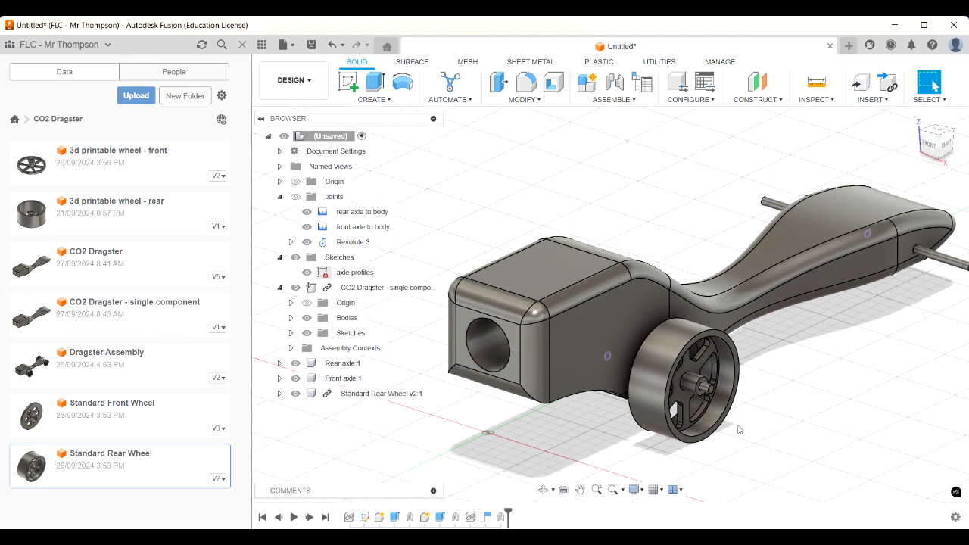
# Rotate the rear wheel on its axle to test the revolute joint, and revert its position
pyautogui.moveTo(723, 386); pyautogui.dragTo(721, 408)
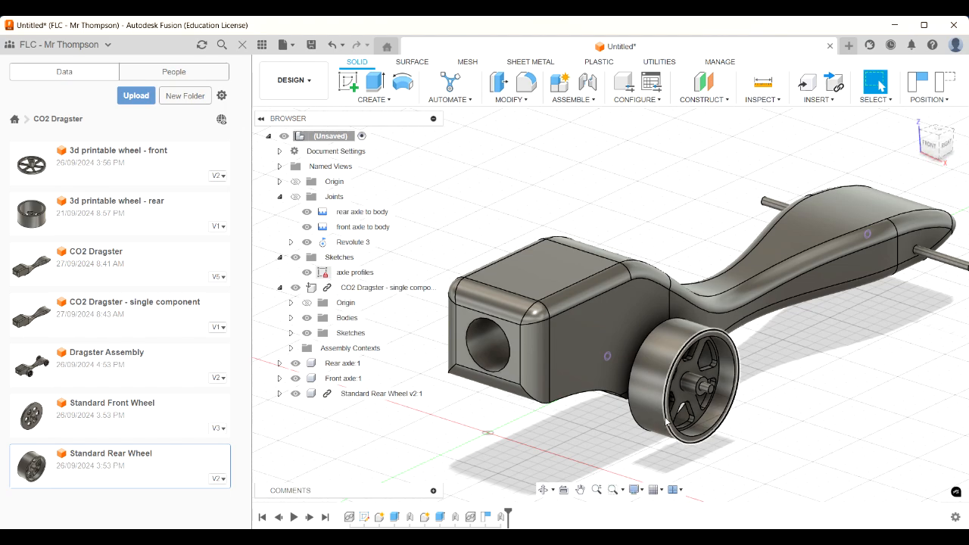
pyautogui.click(927, 100)
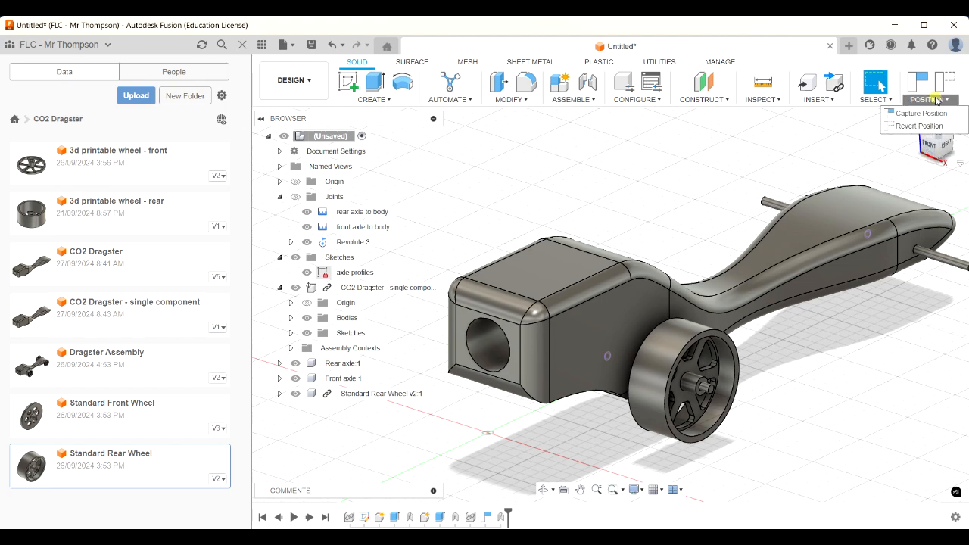
pyautogui.click(911, 126)
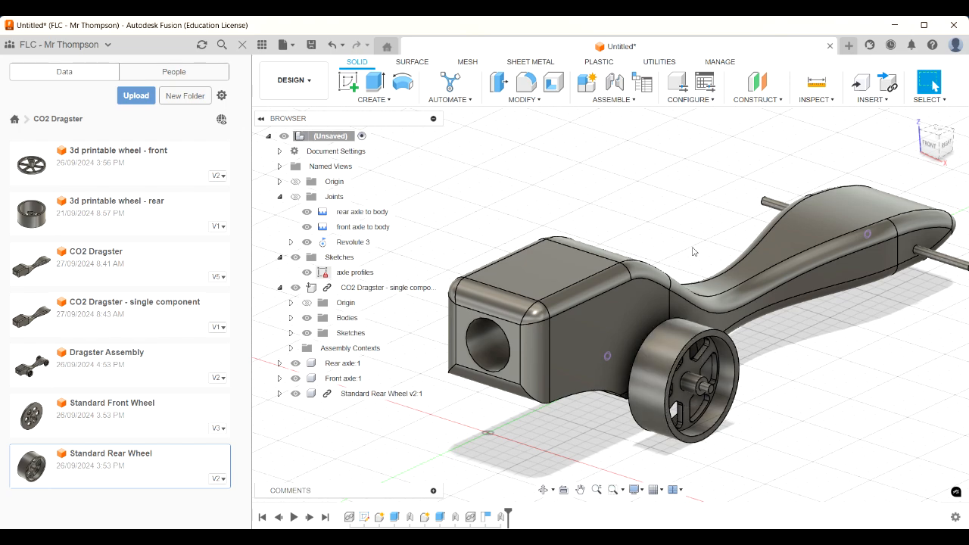
# Mirror the standard rear wheel as a component across the origin's YZ plane to the other side of the dragster
pyautogui.click(365, 97)
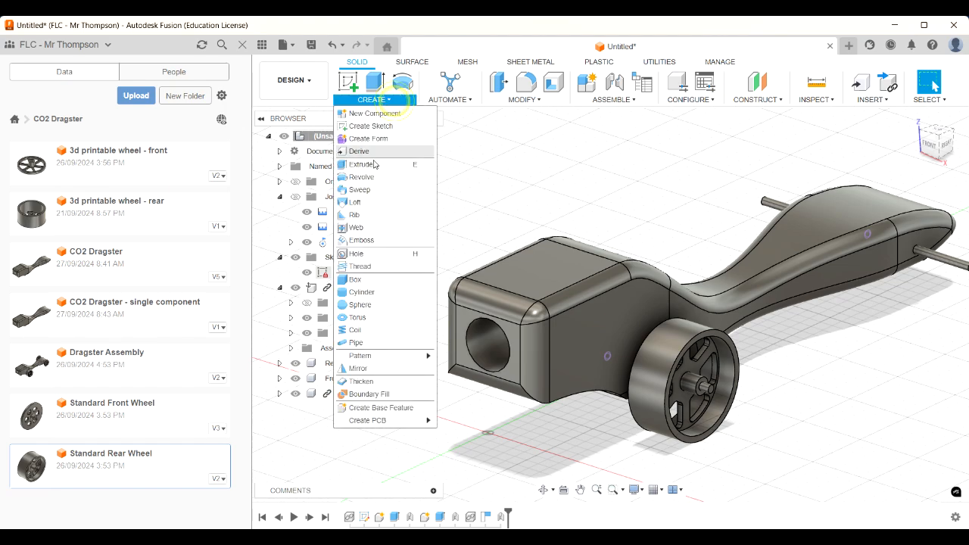
pyautogui.click(359, 370)
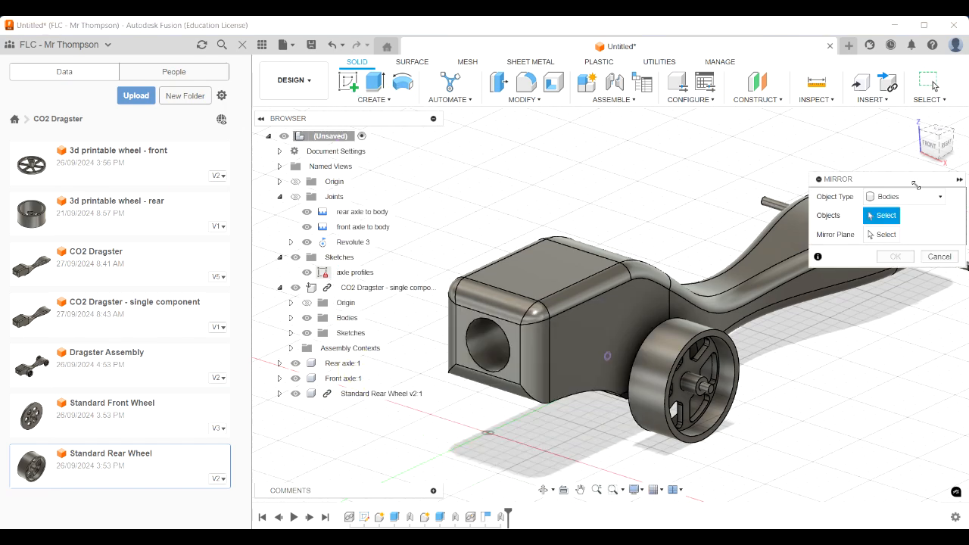
pyautogui.click(900, 196)
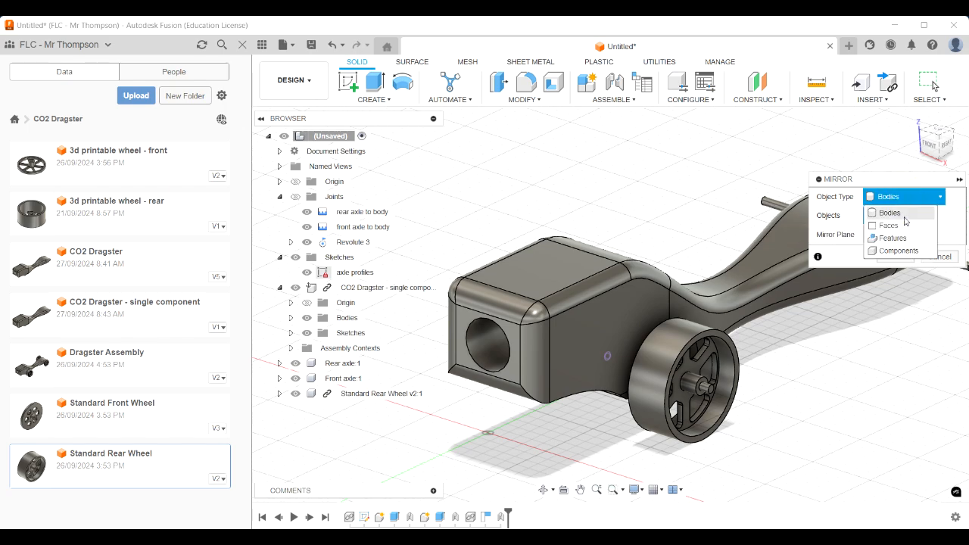
pyautogui.click(899, 250)
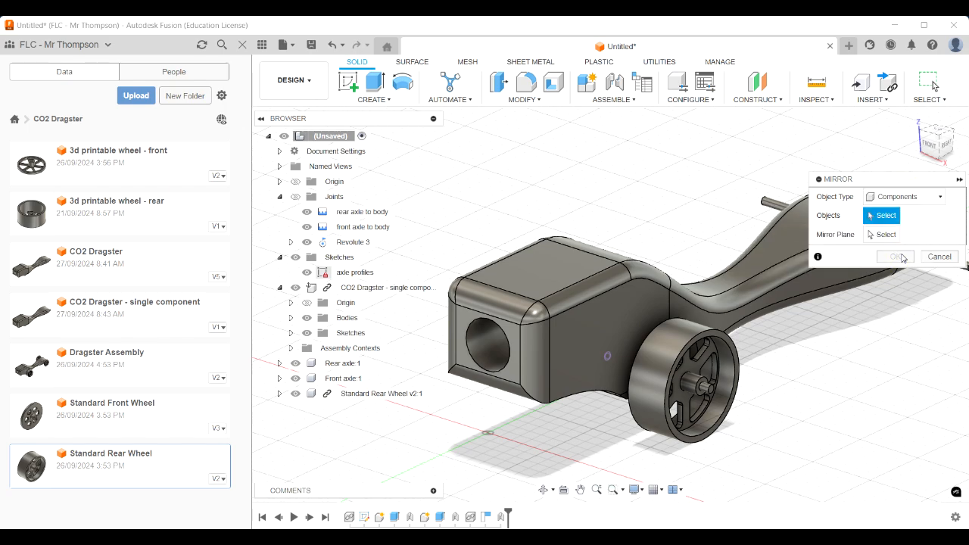
pyautogui.click(674, 351)
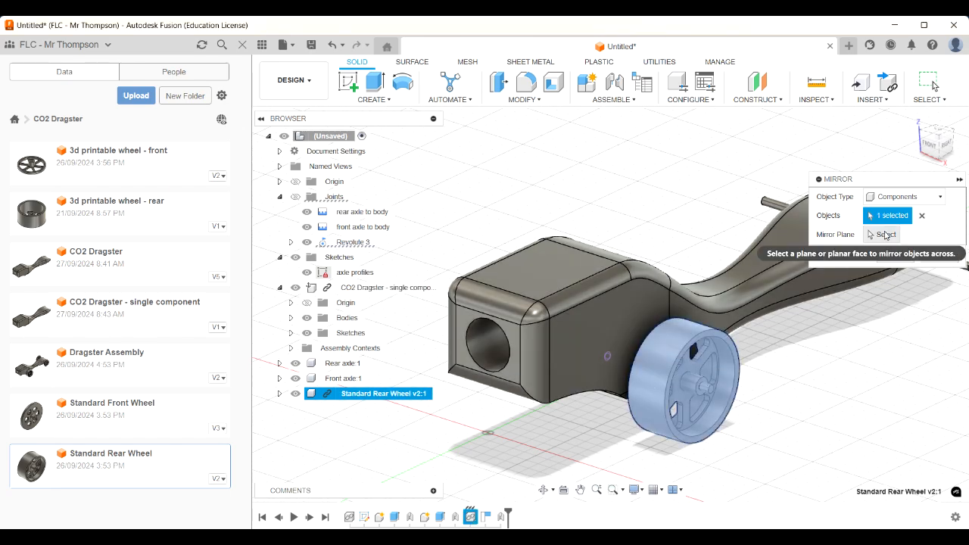
pyautogui.click(886, 235)
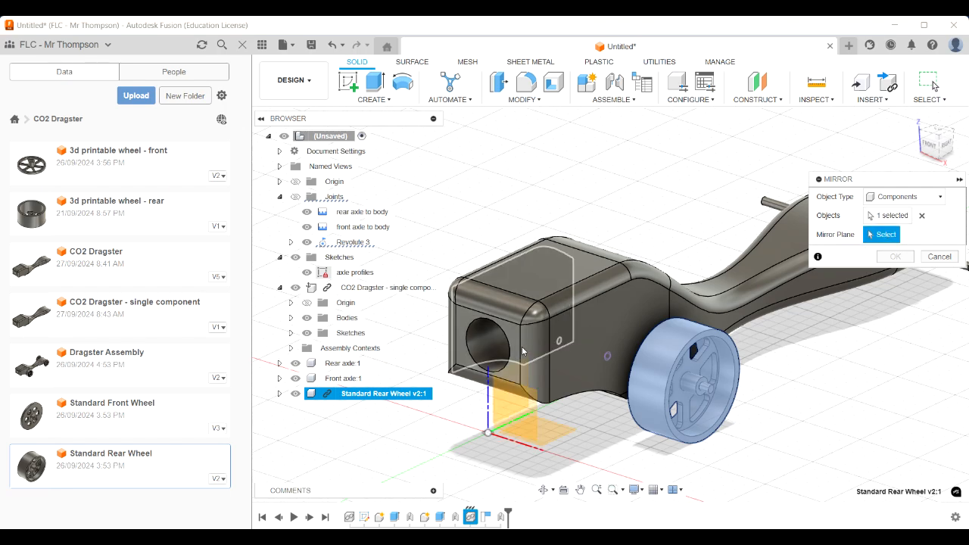
pyautogui.scroll(4, 515, 409)
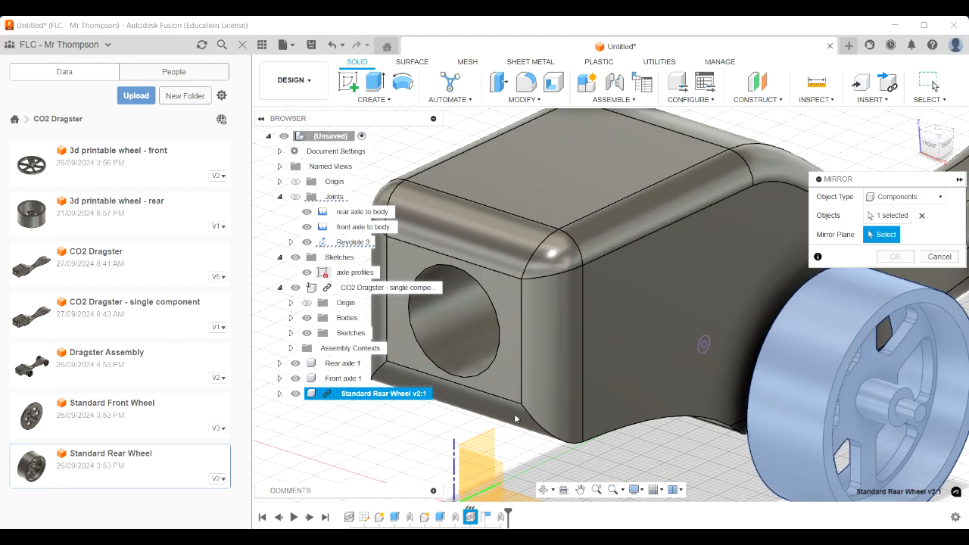
pyautogui.click(486, 444)
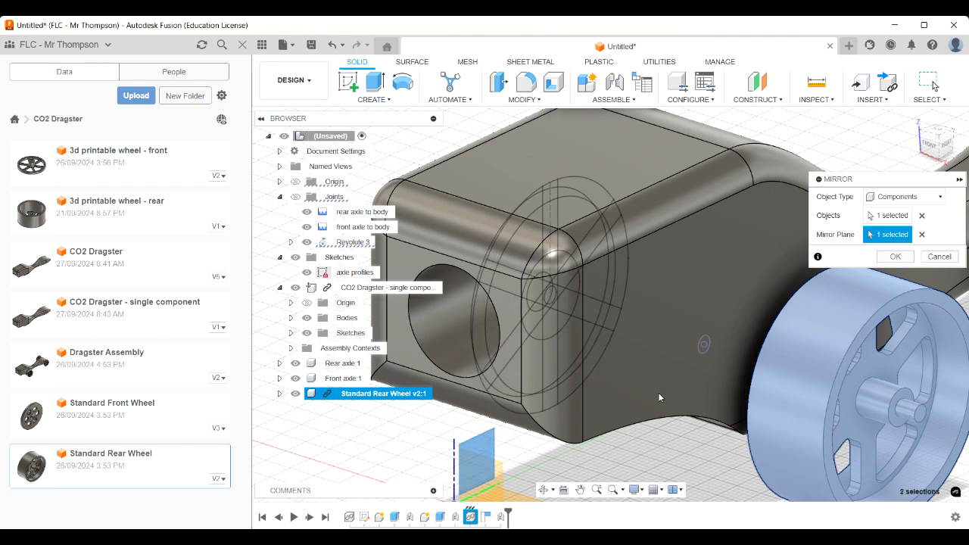
pyautogui.scroll(-4, 586, 367)
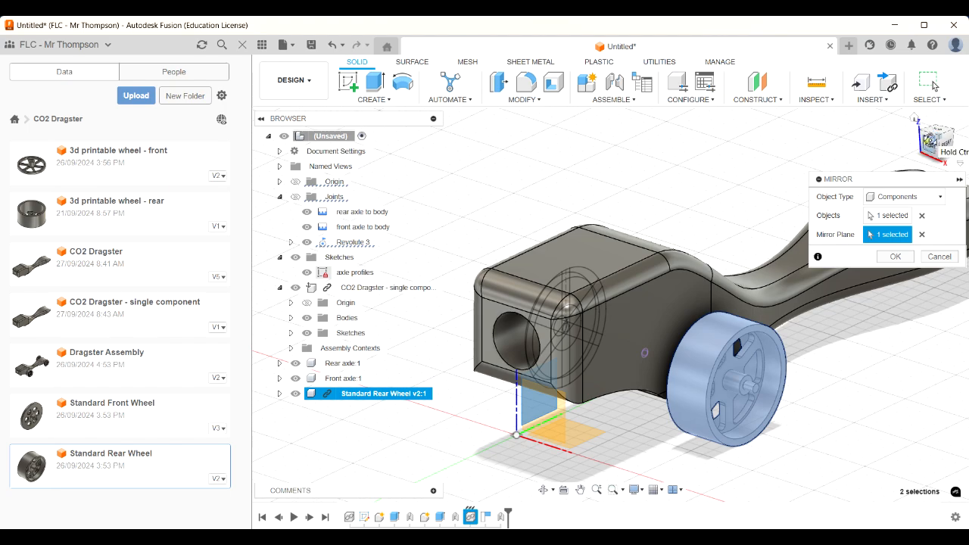
pyautogui.moveTo(937, 141); pyautogui.dragTo(967, 149)
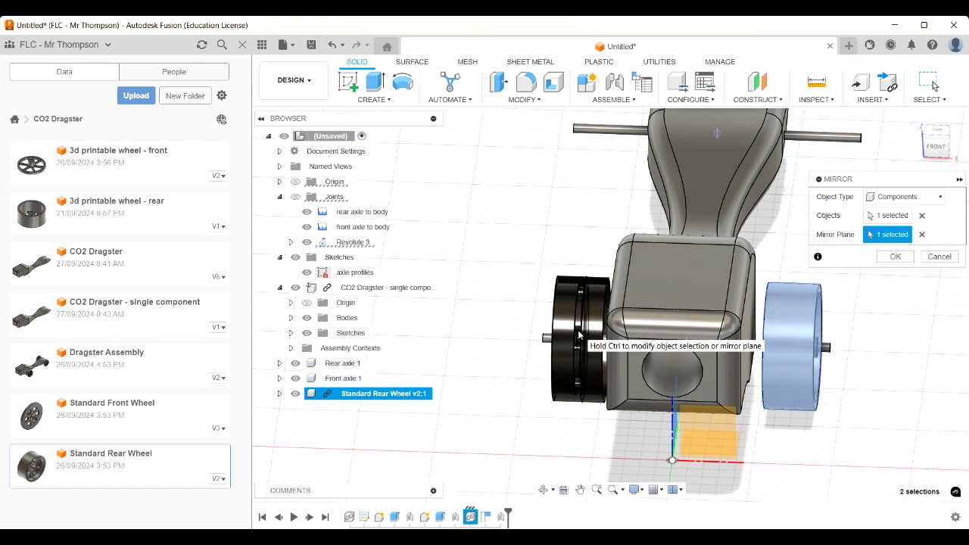
pyautogui.click(894, 259)
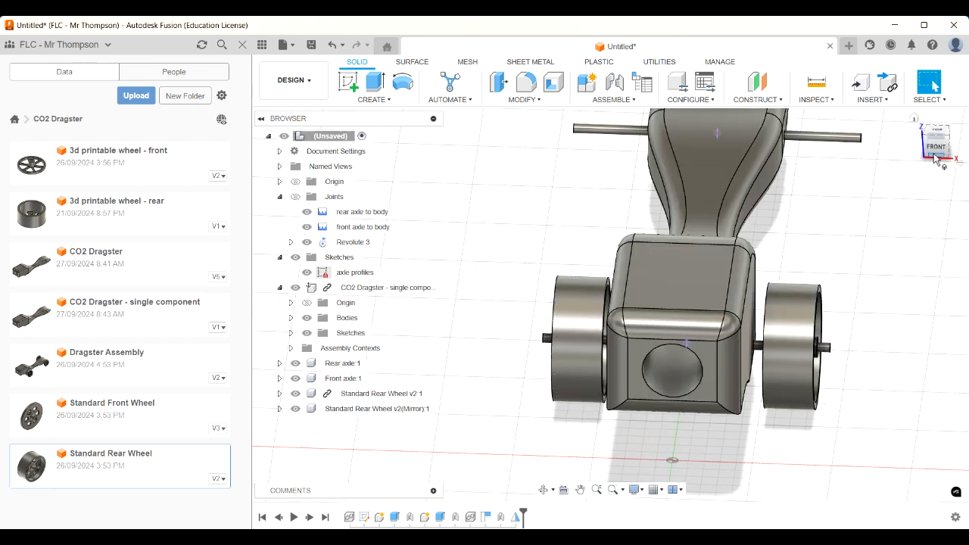
# Create a revolute as-built joint between the mirrored rear wheel and the rear axle, with its origin at the axle end's centre
pyautogui.moveTo(937, 150)
pyautogui.mouseDown()
pyautogui.moveTo(908, 149)
pyautogui.moveTo(955, 147)
pyautogui.moveTo(960, 122)
pyautogui.mouseUp()
pyautogui.moveTo(698, 266)
pyautogui.keyDown('shift'); pyautogui.mouseDown(button='middle')
pyautogui.moveTo(610, 290)
pyautogui.moveTo(642, 312)
pyautogui.moveTo(698, 312)
pyautogui.mouseUp(button='middle'); pyautogui.keyUp('shift')
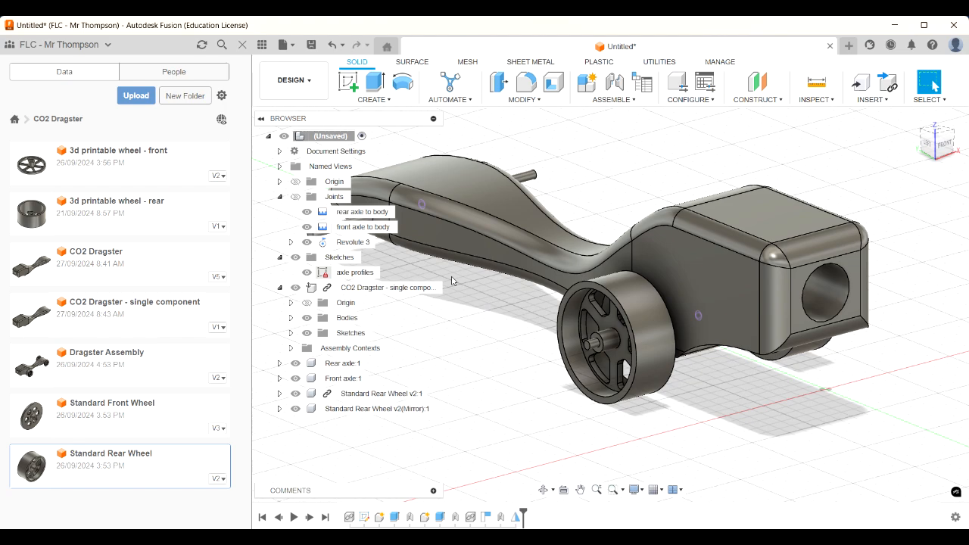
pyautogui.hotkey('shift', 'j')
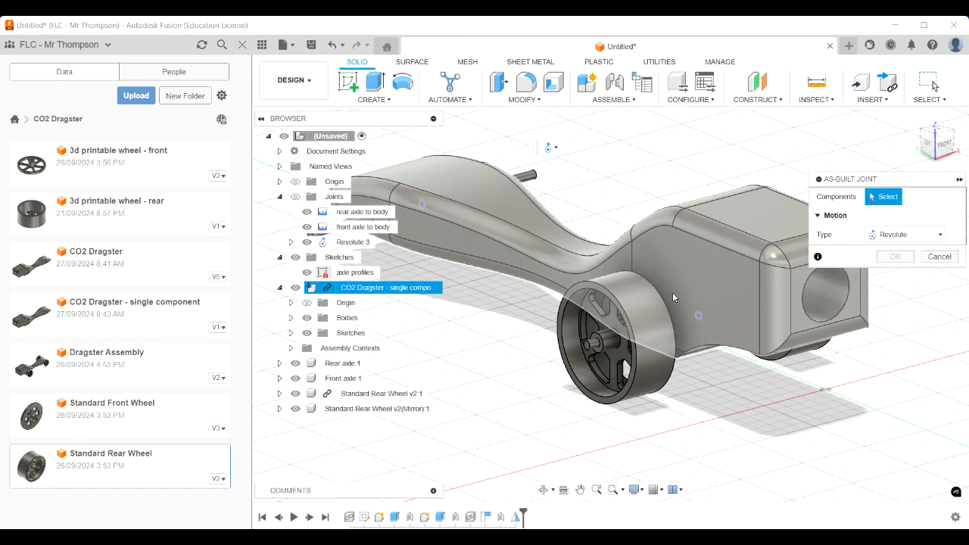
pyautogui.click(645, 361)
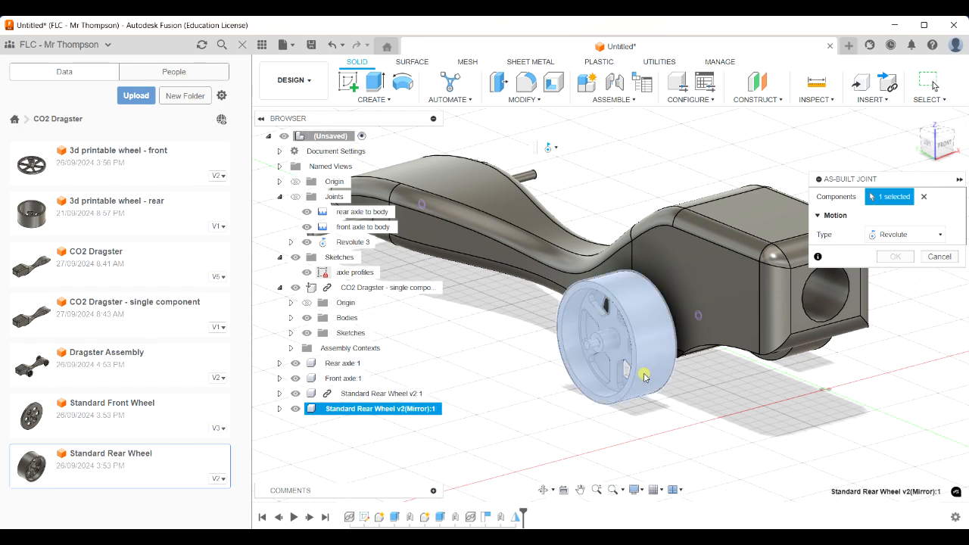
pyautogui.click(592, 349)
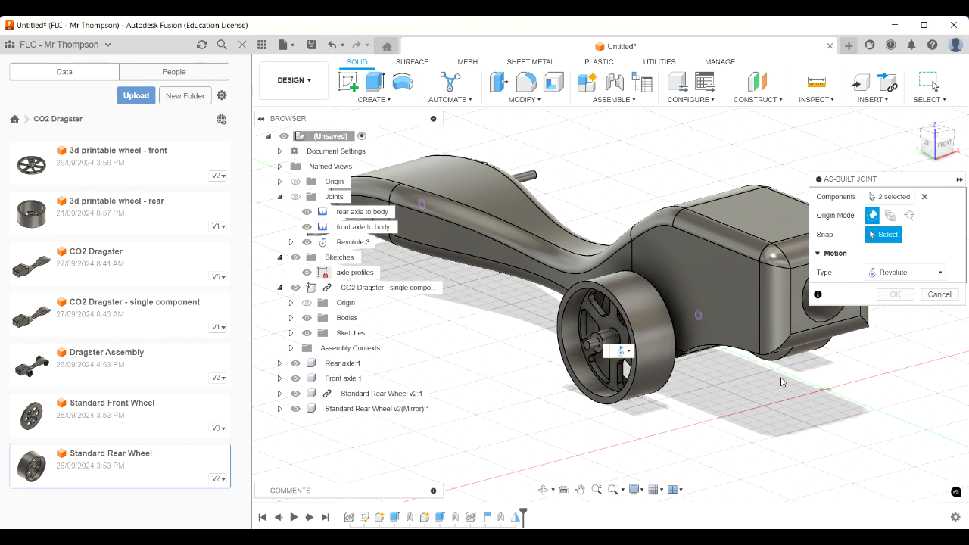
pyautogui.scroll(3, 583, 347)
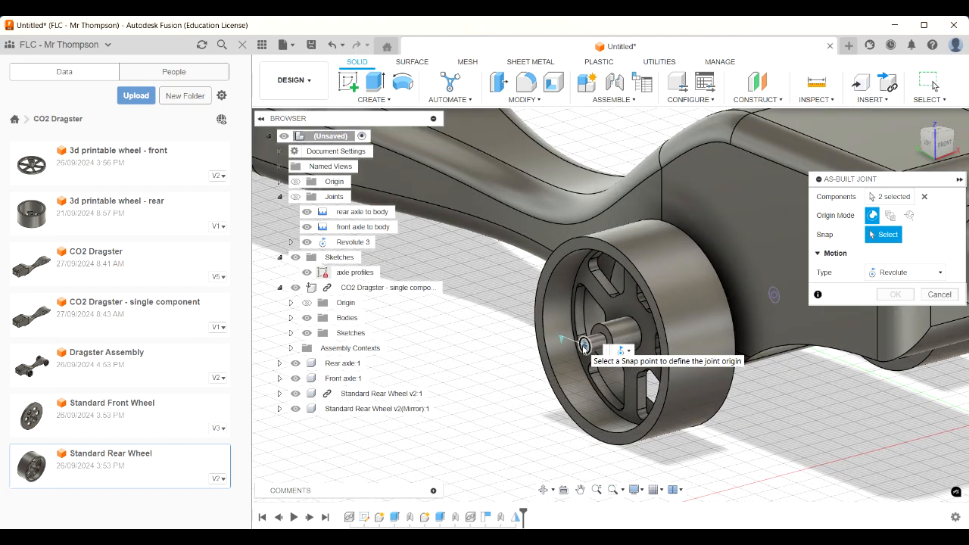
pyautogui.click(584, 346)
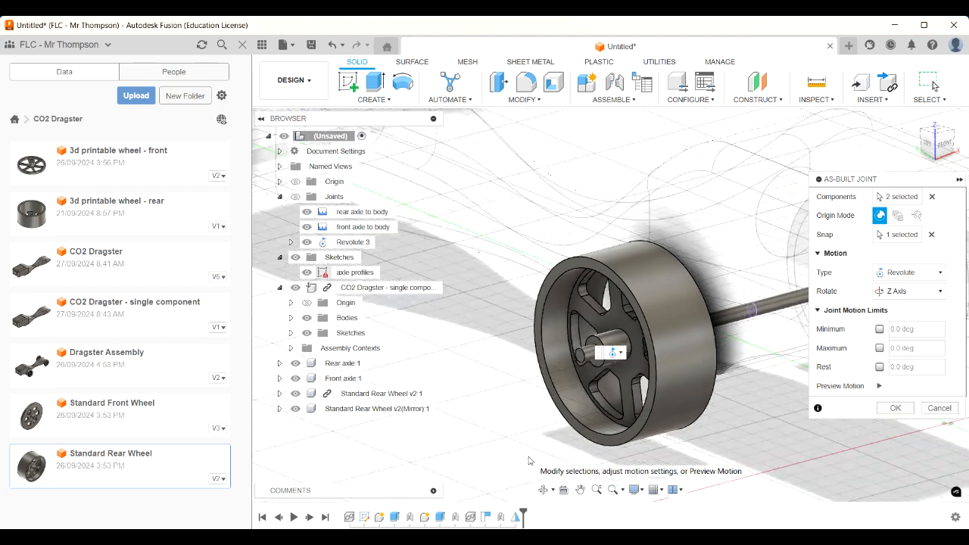
pyautogui.click(895, 409)
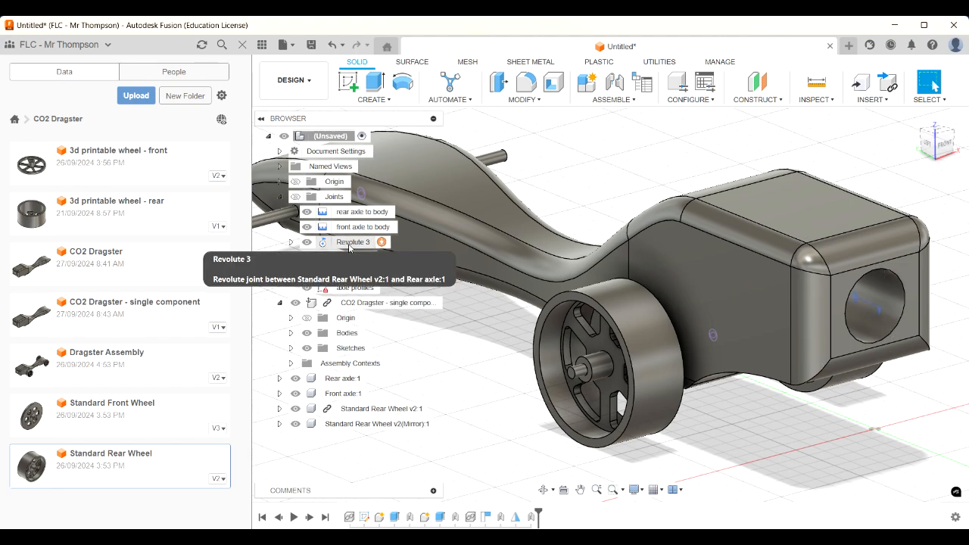
# Animate the Revolute 3 joint to identify which rear wheel it drives, and end the animation
pyautogui.moveTo(945, 149); pyautogui.dragTo(887, 150)
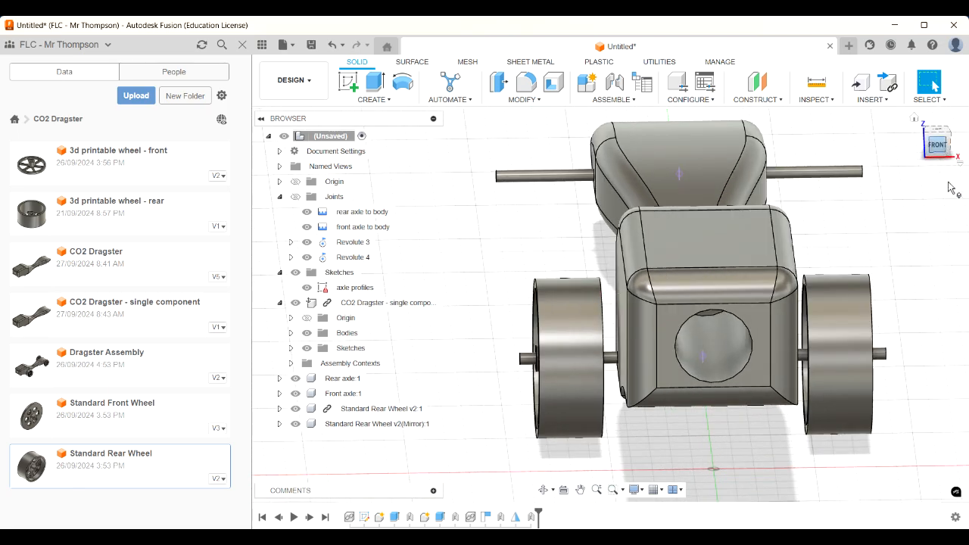
pyautogui.click(356, 244)
pyautogui.rightClick(357, 248)
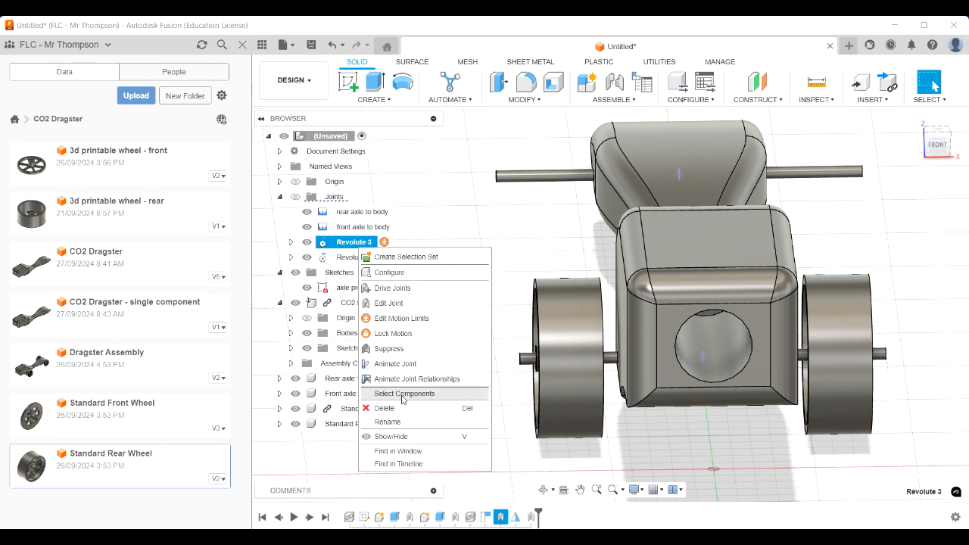
pyautogui.click(395, 364)
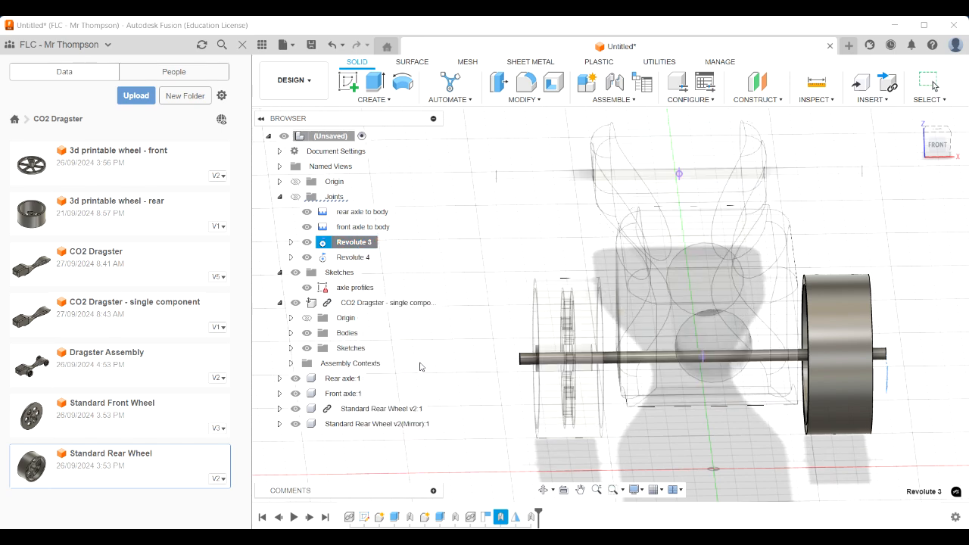
pyautogui.moveTo(944, 150); pyautogui.dragTo(965, 131)
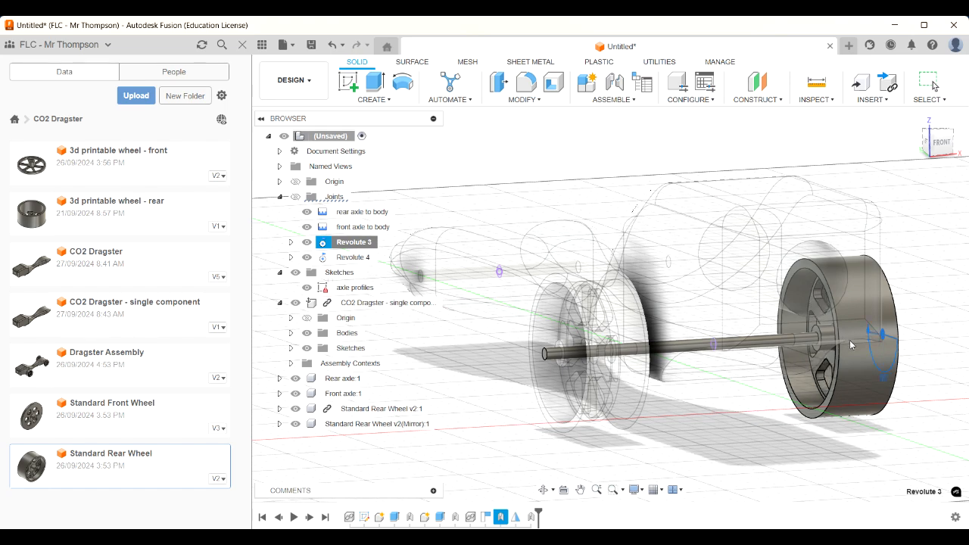
pyautogui.press('Escape')
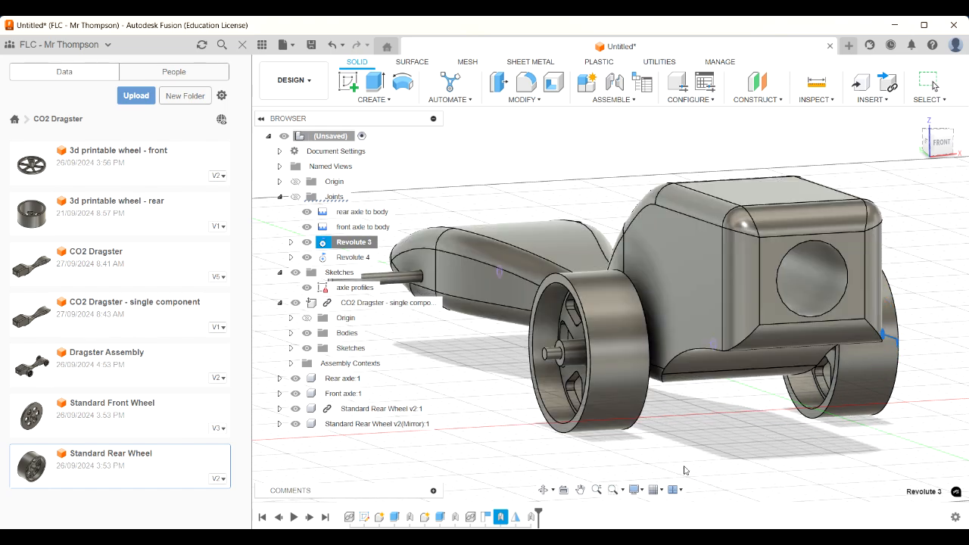
# Rename the Revolute 3 joint as "Right rear wheel to axle"
pyautogui.click(354, 241)
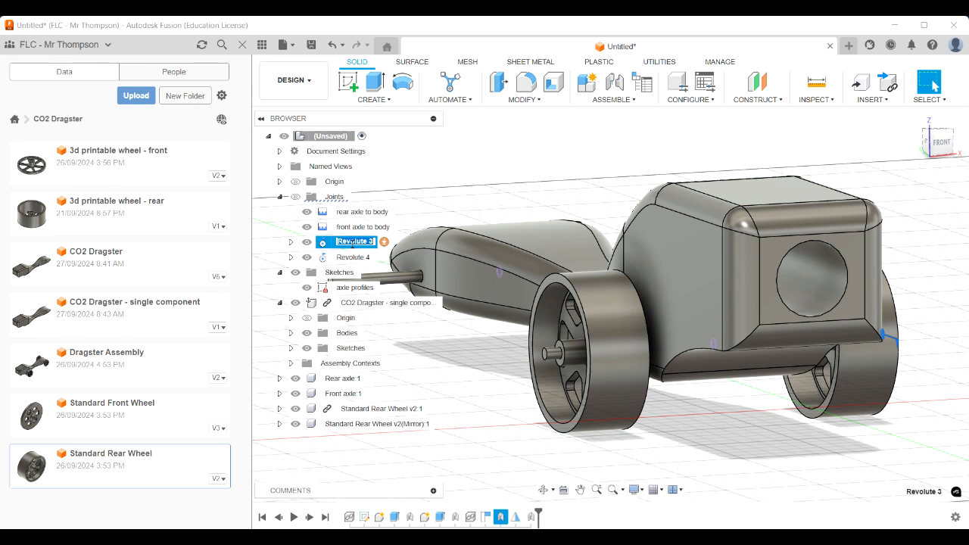
pyautogui.write('Rigth rear wheel to ax')
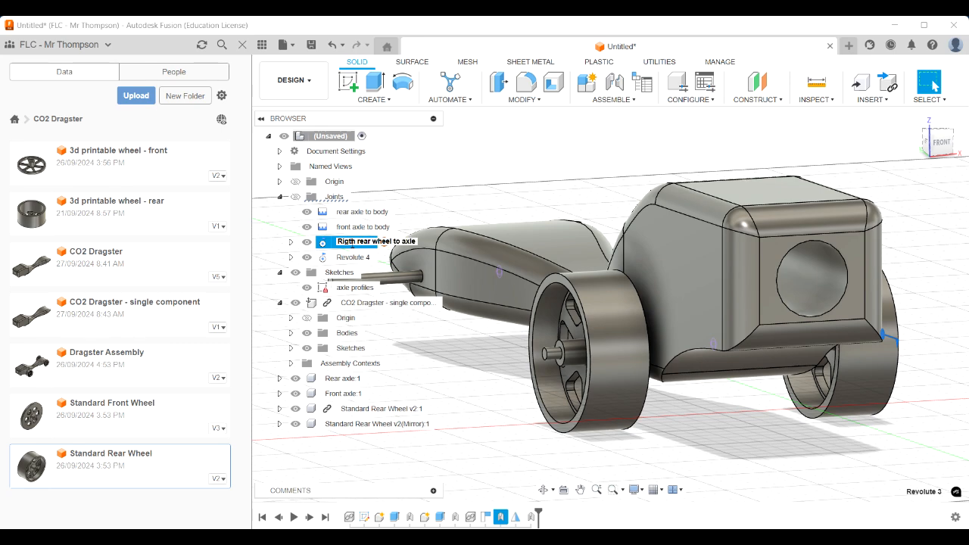
pyautogui.press('Return')
pyautogui.doubleClick(352, 247)
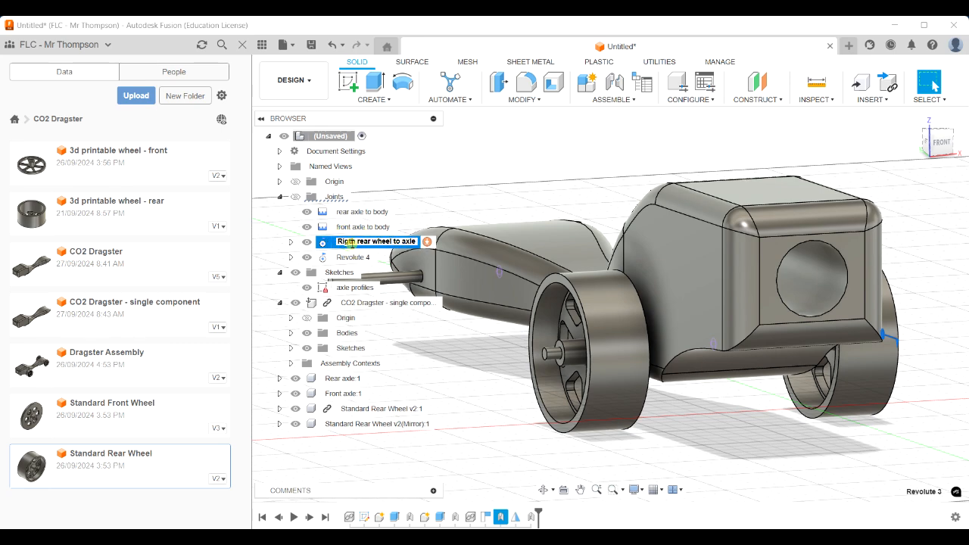
pyautogui.press('BackSpace')
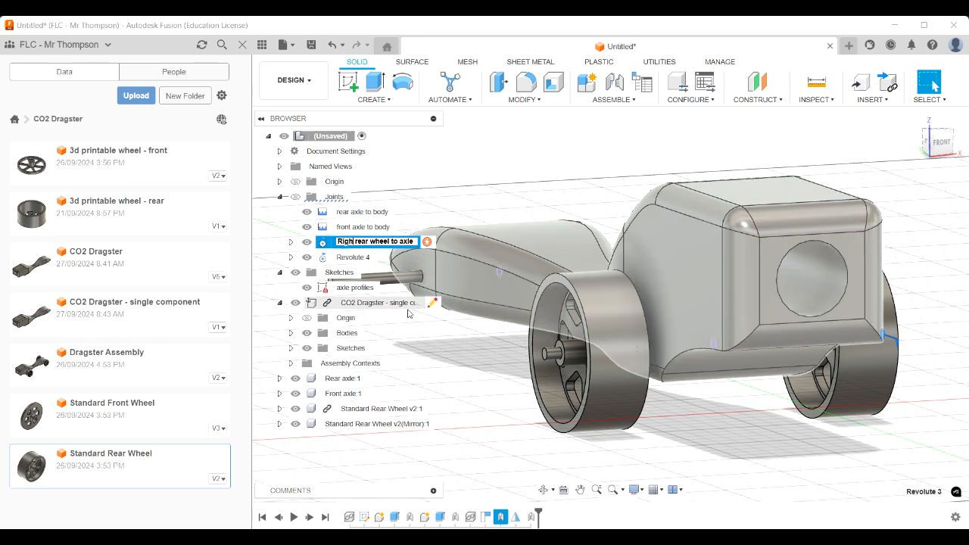
pyautogui.write('t')
pyautogui.press('Return')
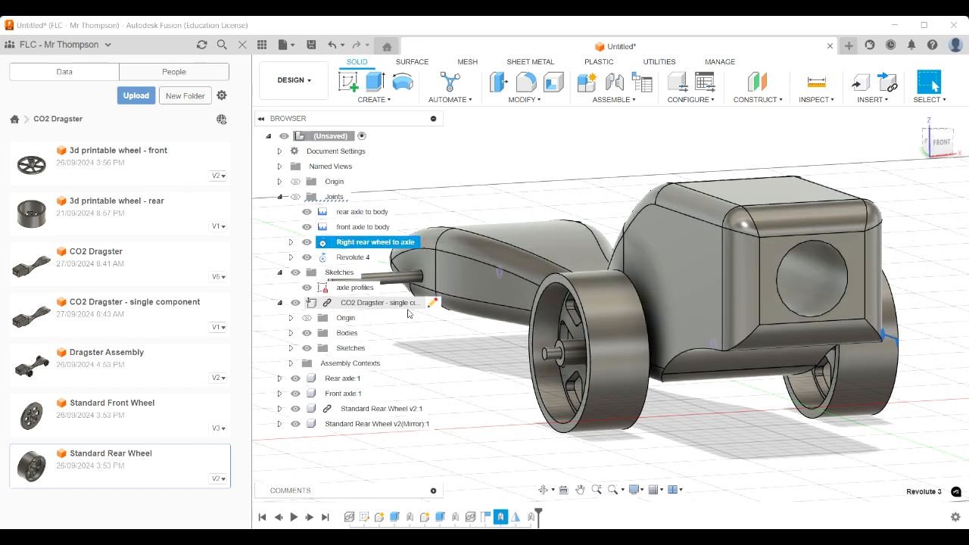
# Animate the Revolute 4 joint to check which rear wheel it drives, and end the animation
pyautogui.click(356, 257)
pyautogui.rightClick(360, 262)
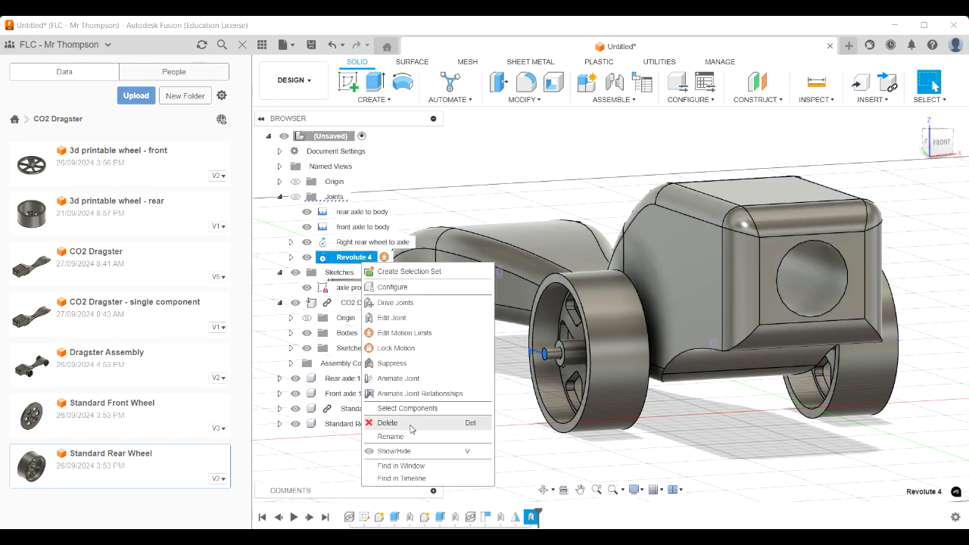
pyautogui.click(398, 378)
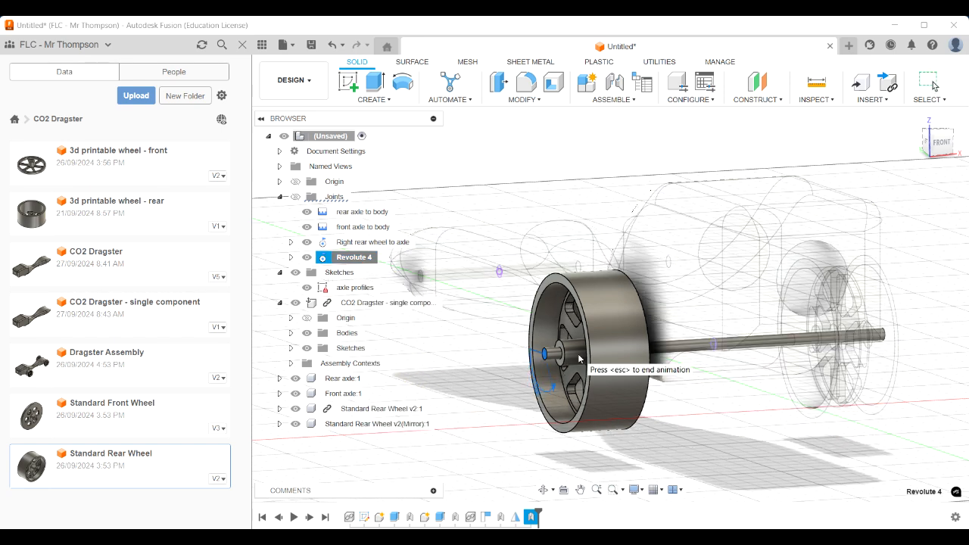
pyautogui.press('Escape')
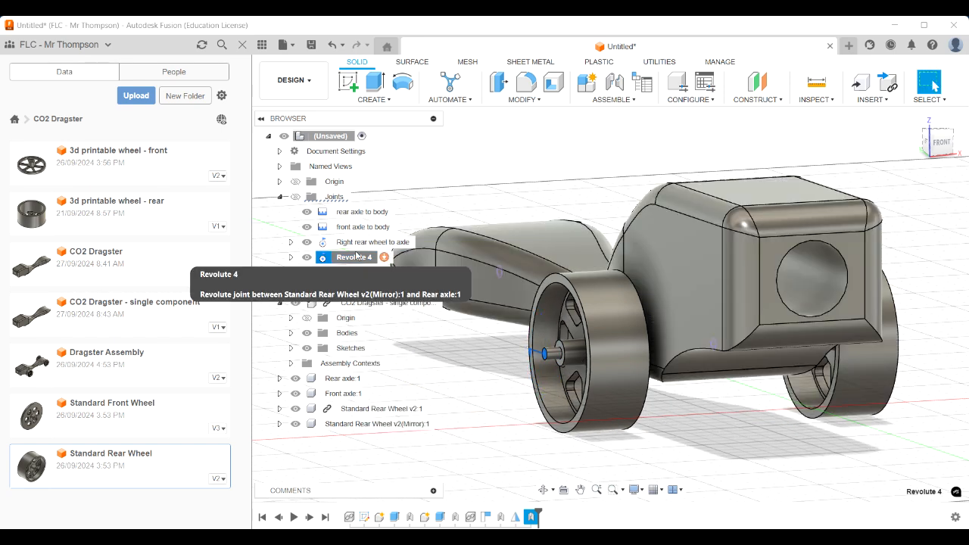
# Rename the Revolute 4 joint as "Left rear wheel to axle"
pyautogui.doubleClick(355, 257)
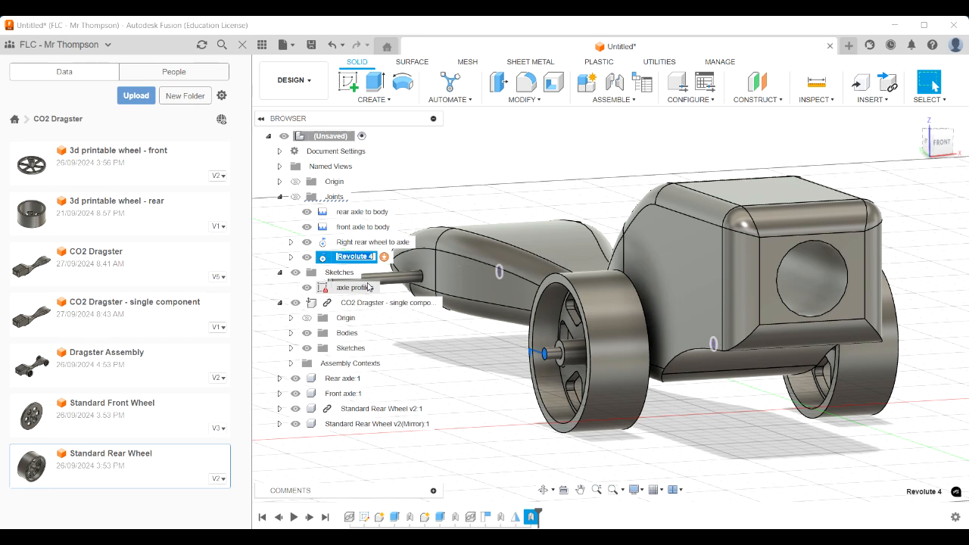
pyautogui.write('Left rear wheel to axle')
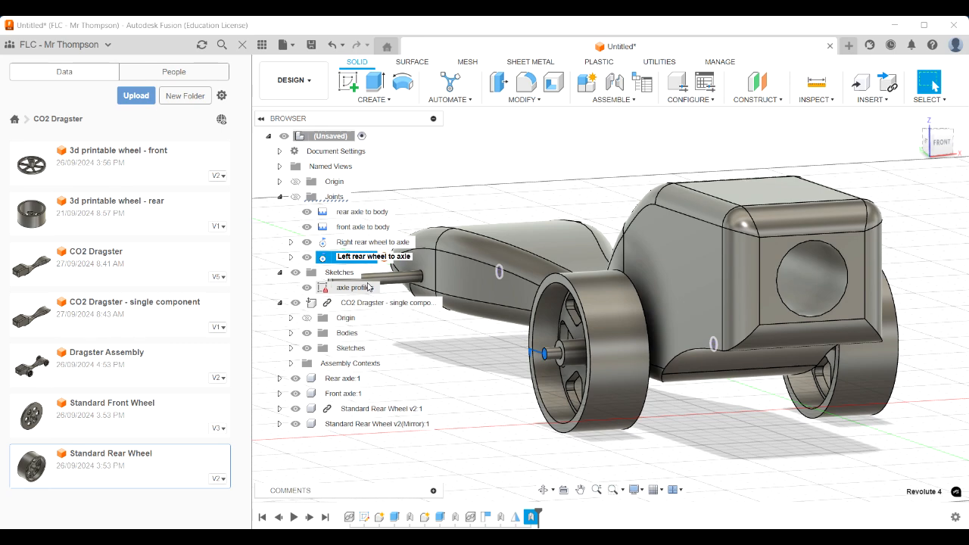
pyautogui.press('Return')
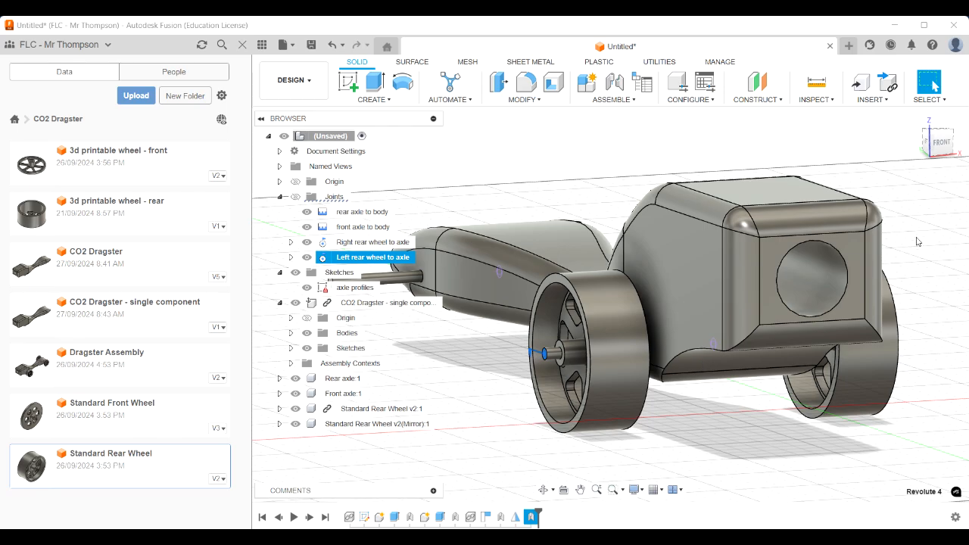
# Insert the Standard Front Wheel into the assembly, offset 160 mm along Y to sit near the front axle
pyautogui.click(915, 118)
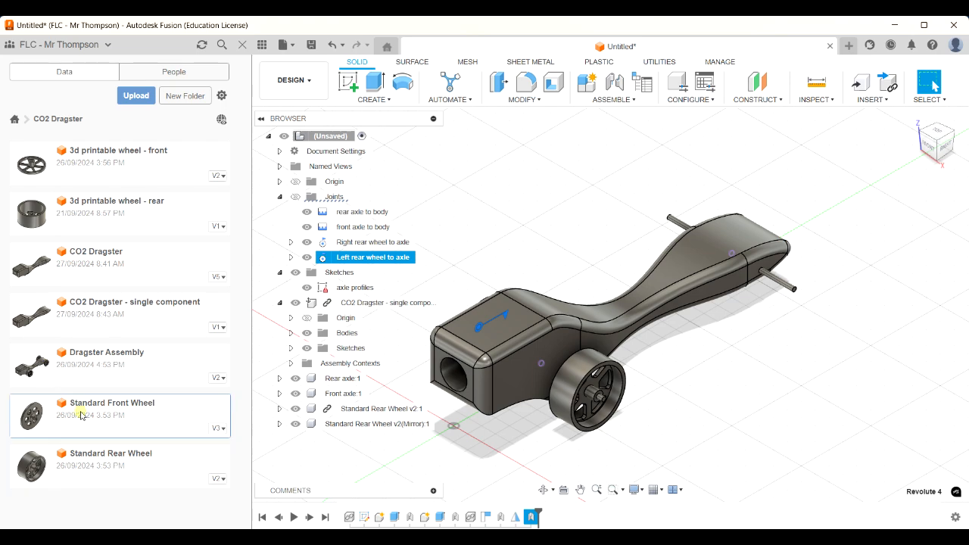
pyautogui.moveTo(82, 415); pyautogui.dragTo(749, 322)
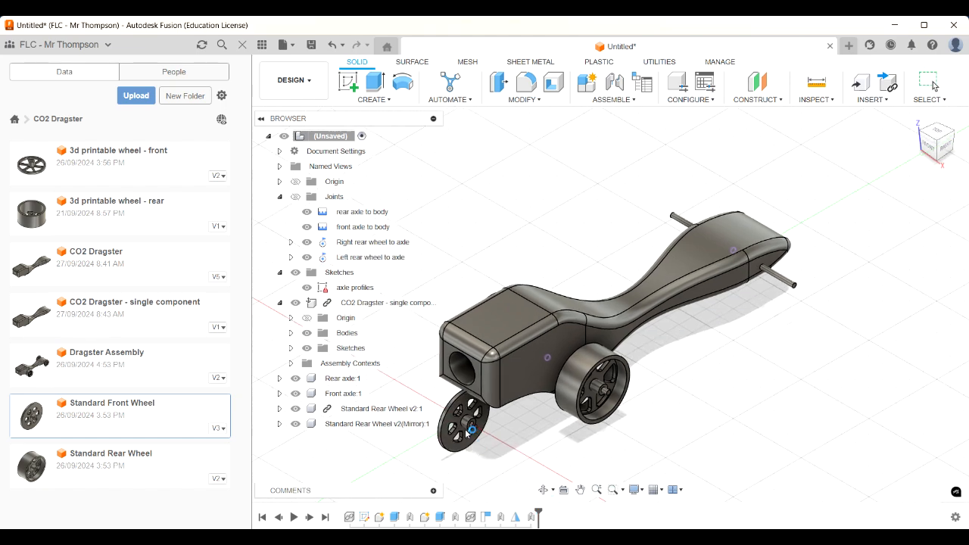
pyautogui.moveTo(501, 421); pyautogui.dragTo(799, 327)
pyautogui.scroll(-3, 442, 393)
pyautogui.scroll(-1, 434, 393)
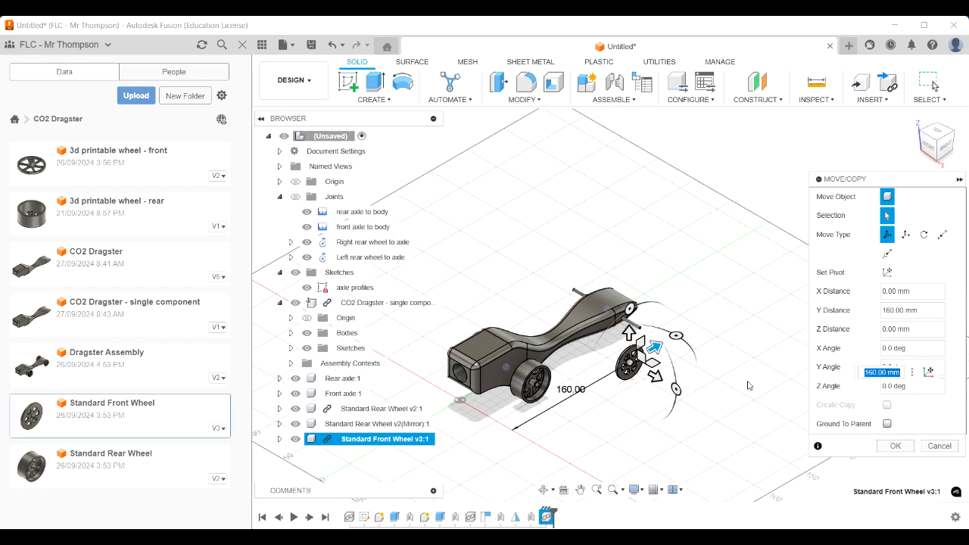
pyautogui.click(896, 447)
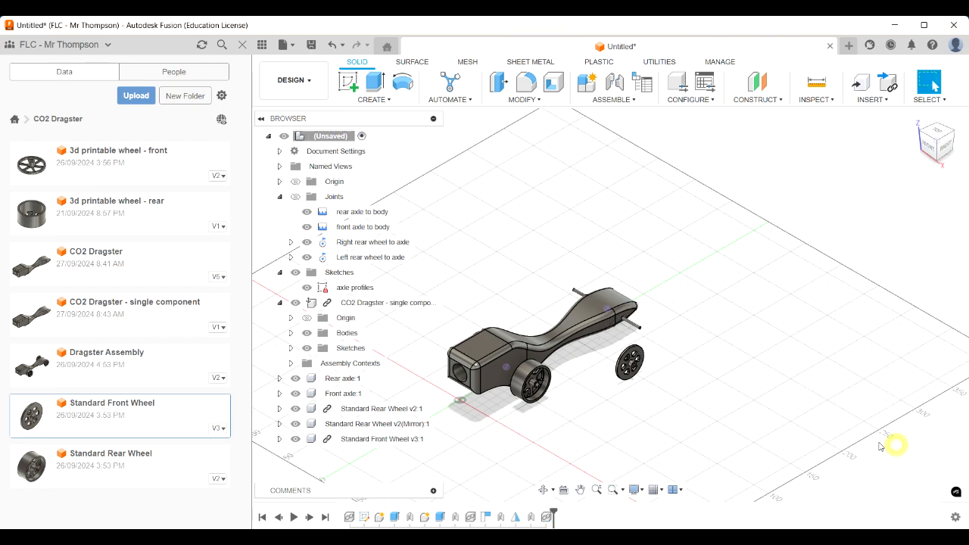
# Align the front wheel component from its hub hole's centre to the centre of the front axle's end face
pyautogui.moveTo(936, 138); pyautogui.dragTo(911, 149)
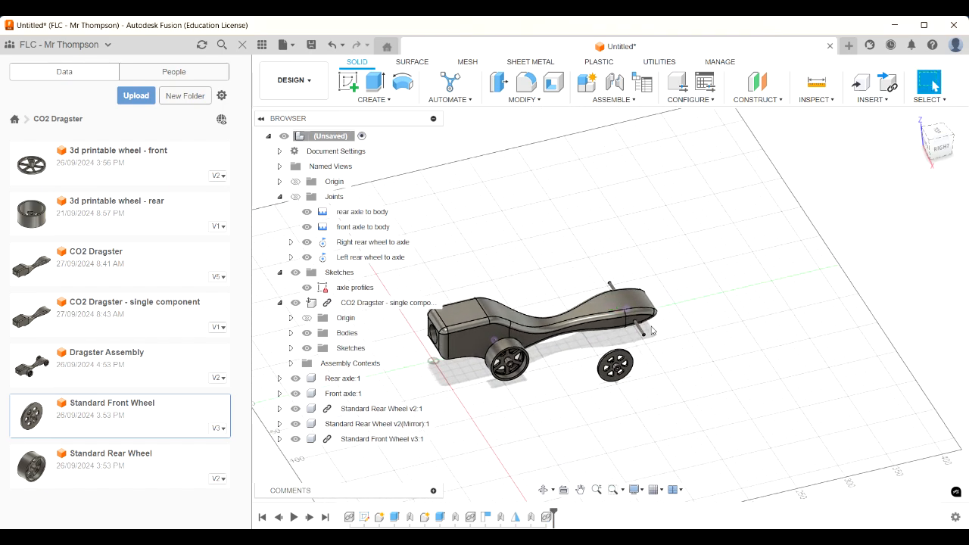
pyautogui.scroll(5, 642, 356)
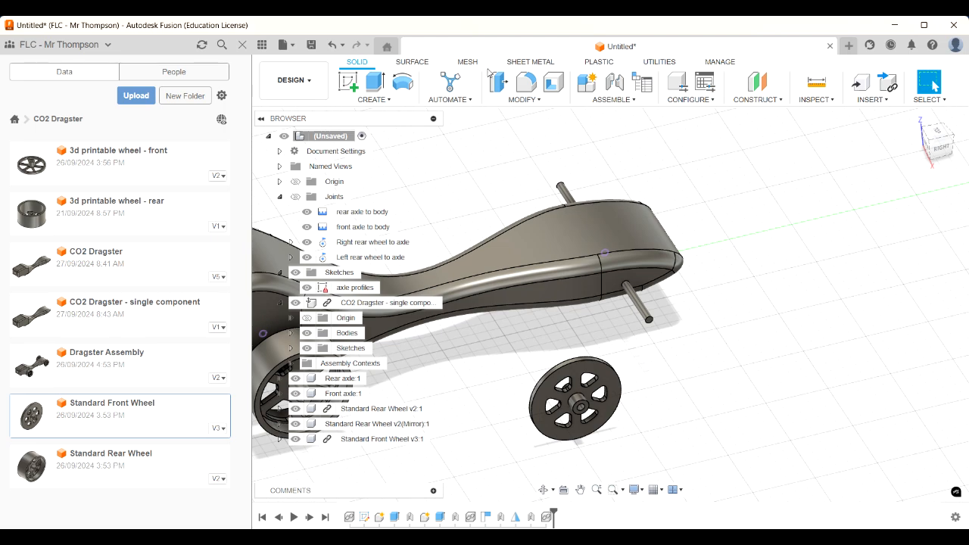
pyautogui.click(522, 99)
pyautogui.click(512, 280)
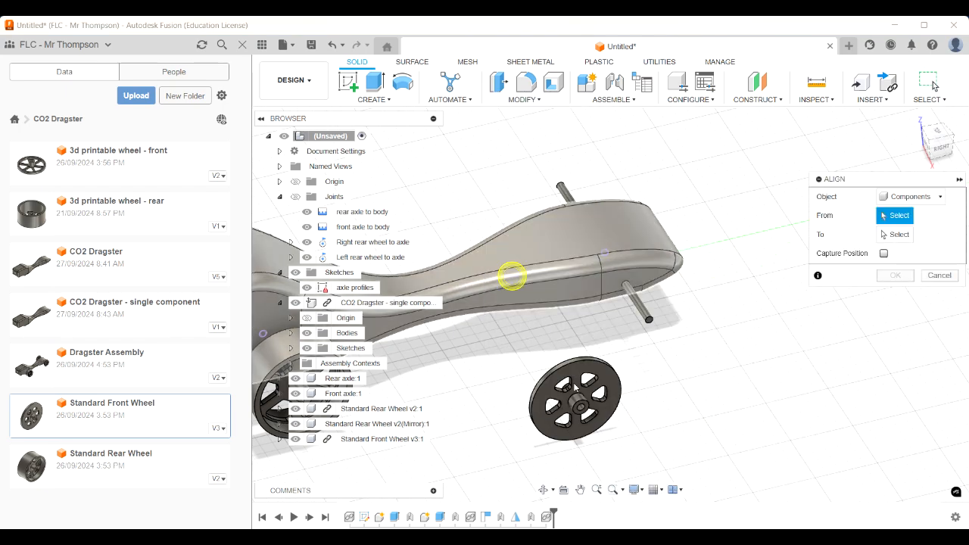
pyautogui.scroll(3, 591, 406)
pyautogui.click(591, 407)
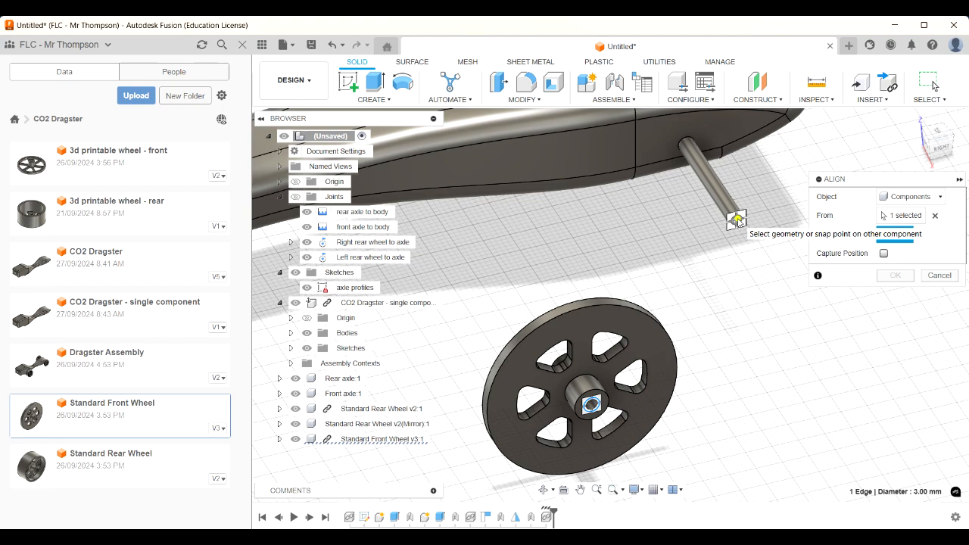
pyautogui.click(738, 220)
pyautogui.scroll(-5, 757, 337)
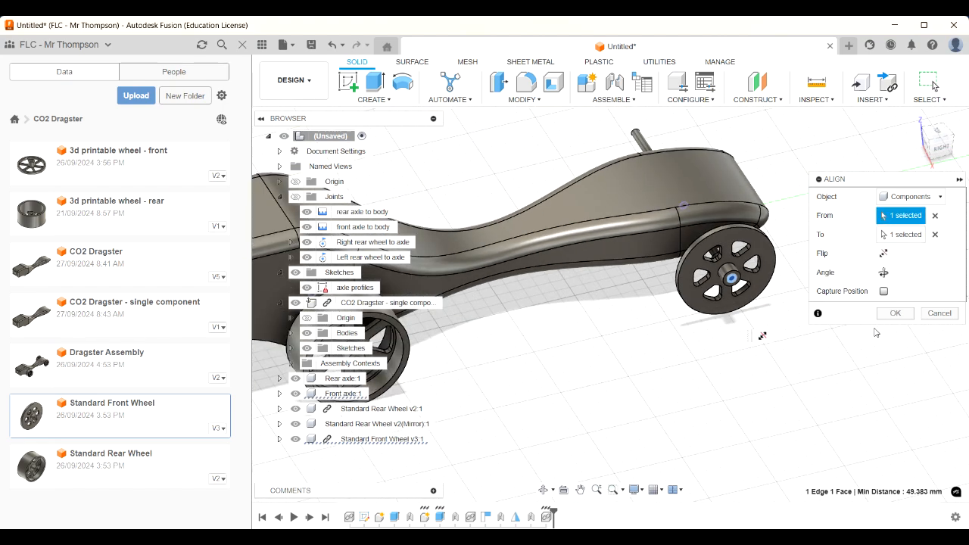
pyautogui.click(891, 313)
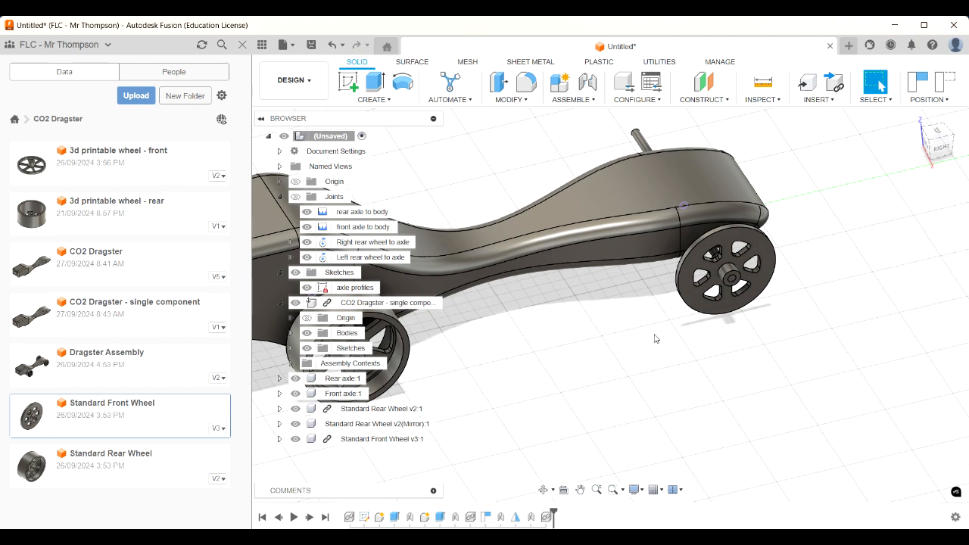
# Move the front wheel inward along its axle by -8 mm in X, with its position captured
pyautogui.press('m')
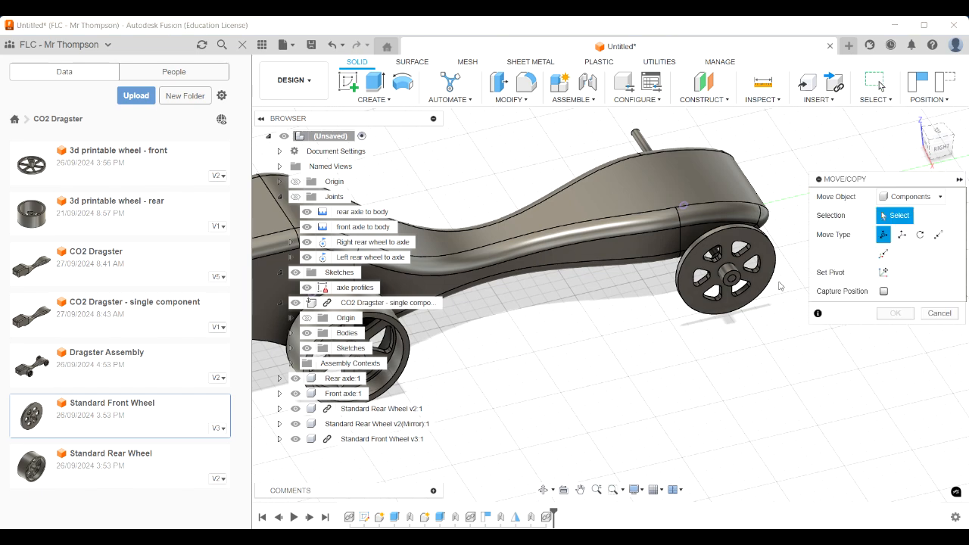
pyautogui.click(375, 440)
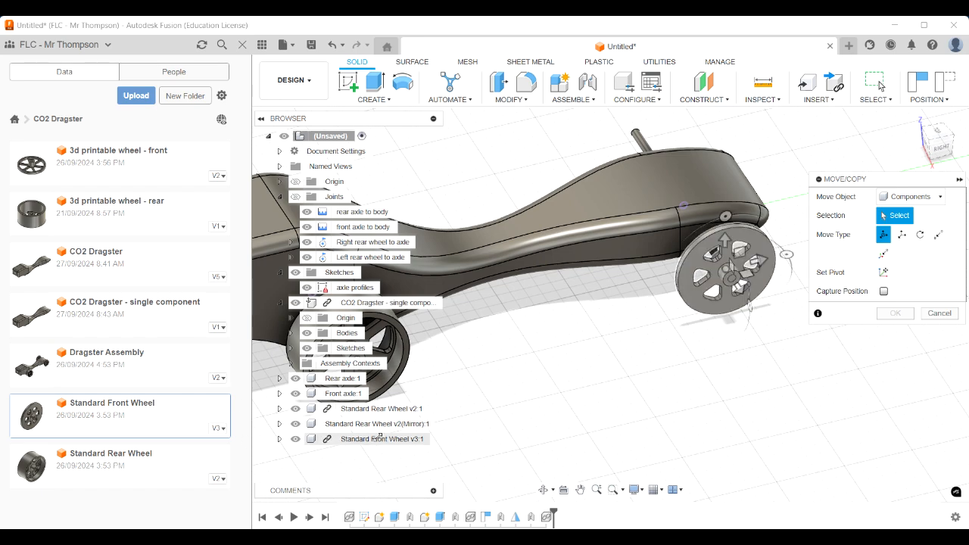
pyautogui.click(378, 438)
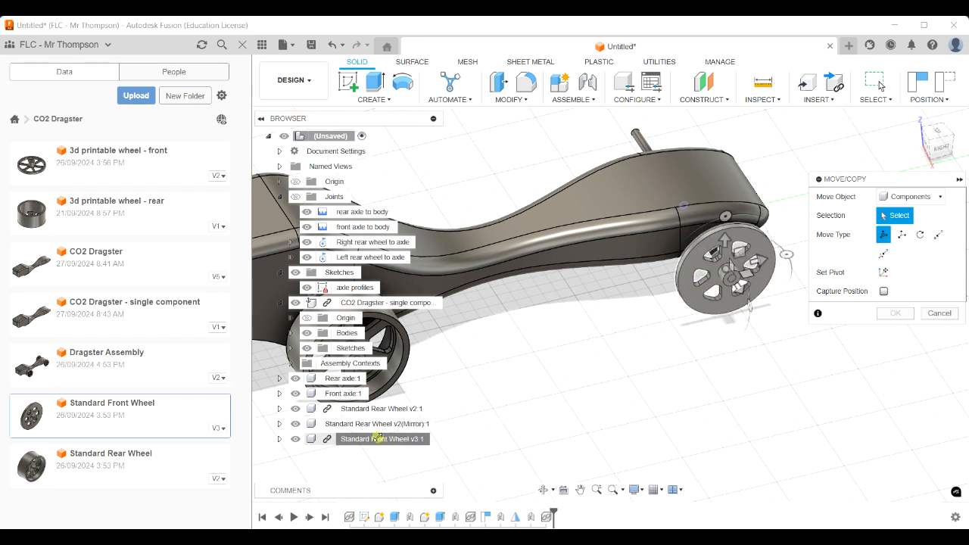
pyautogui.click(931, 130)
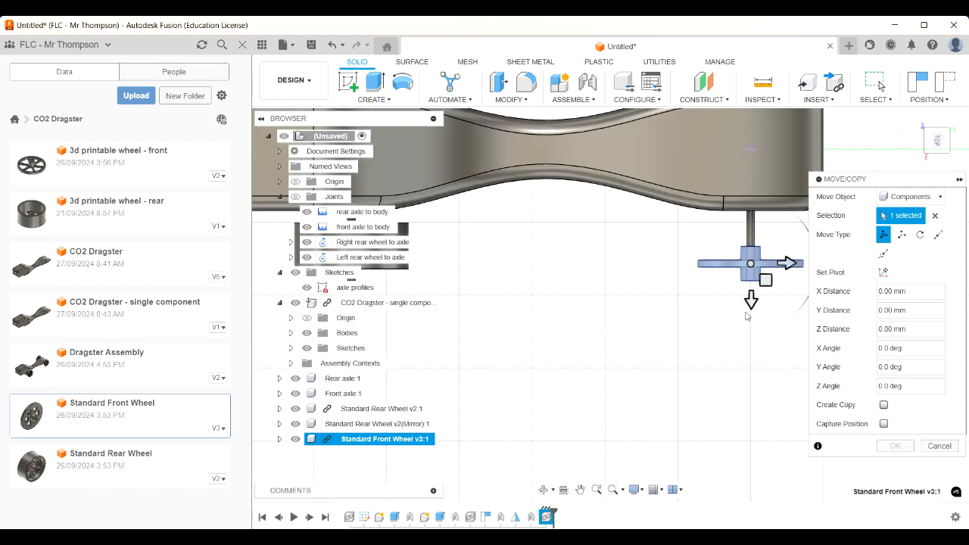
pyautogui.moveTo(751, 301); pyautogui.dragTo(746, 273)
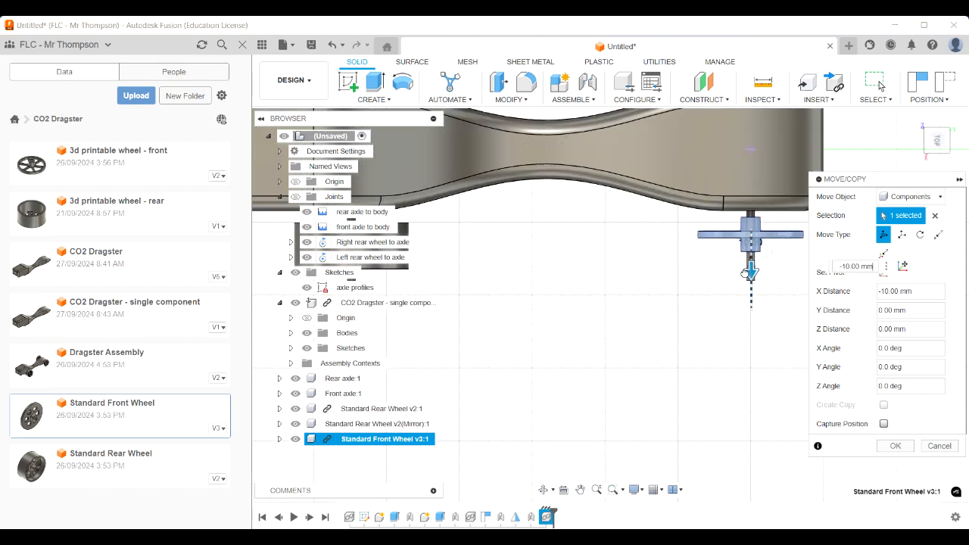
pyautogui.click(849, 265)
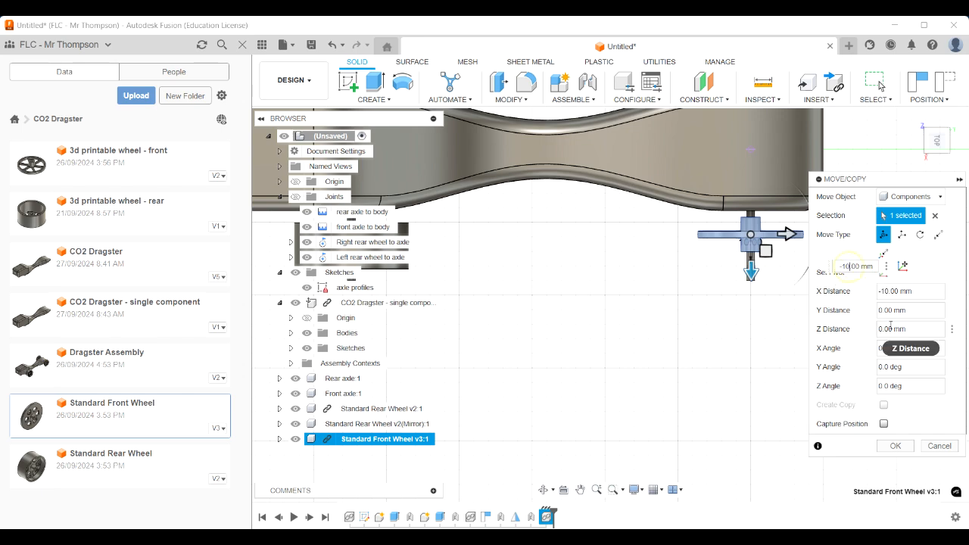
pyautogui.press('BackSpace')
pyautogui.press('BackSpace')
pyautogui.write('8')
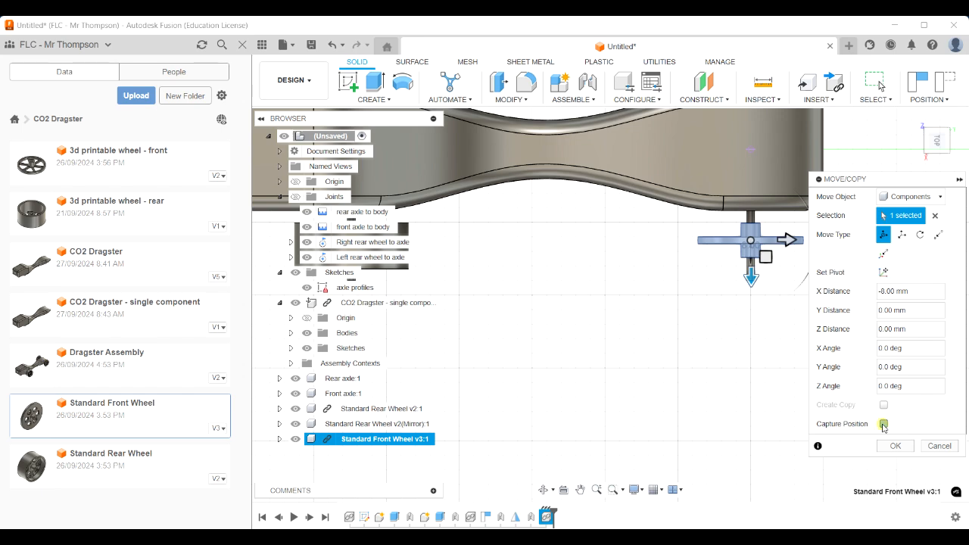
pyautogui.click(883, 425)
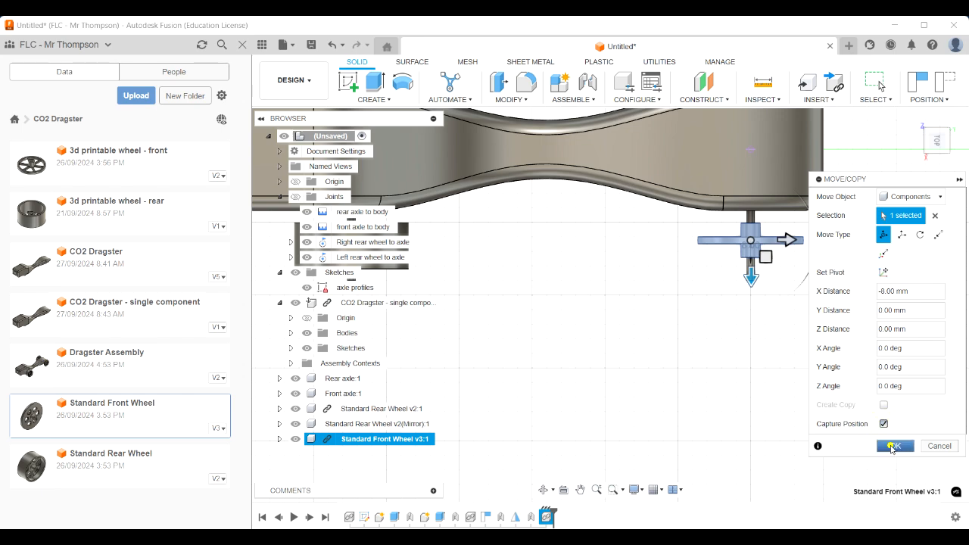
pyautogui.click(892, 447)
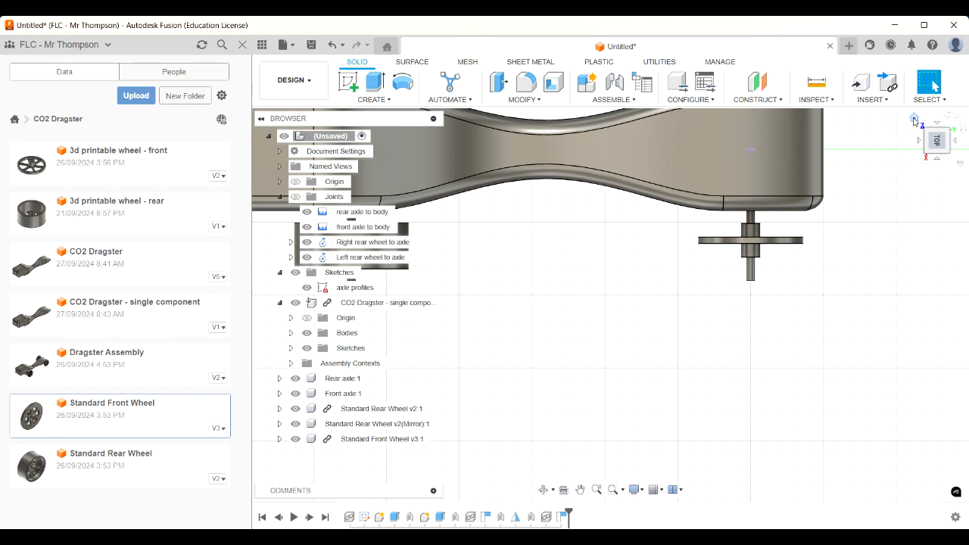
# Create a revolute as-built joint between the front wheel and the front axle, with its origin at the axle's end-face centre
pyautogui.click(913, 119)
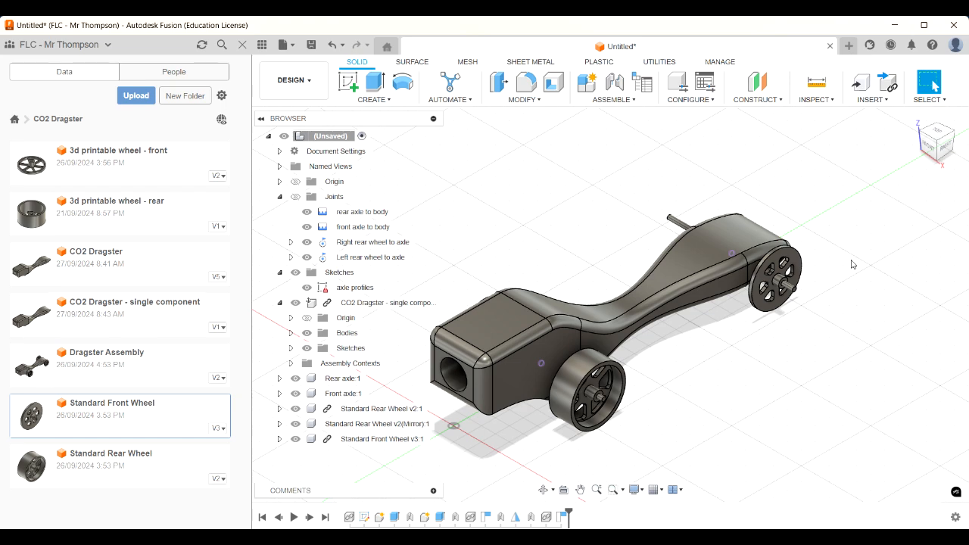
pyautogui.hotkey('shift', 'j')
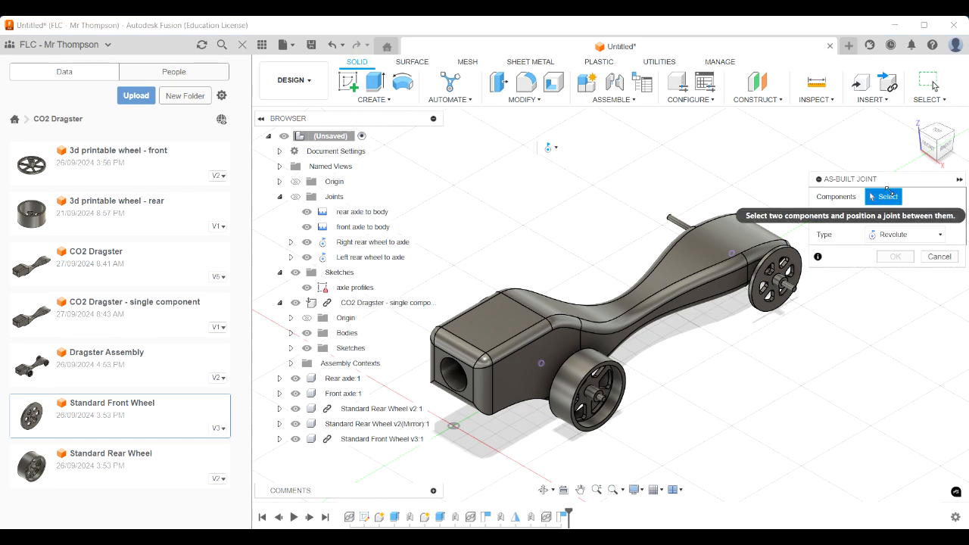
pyautogui.click(791, 264)
pyautogui.click(794, 293)
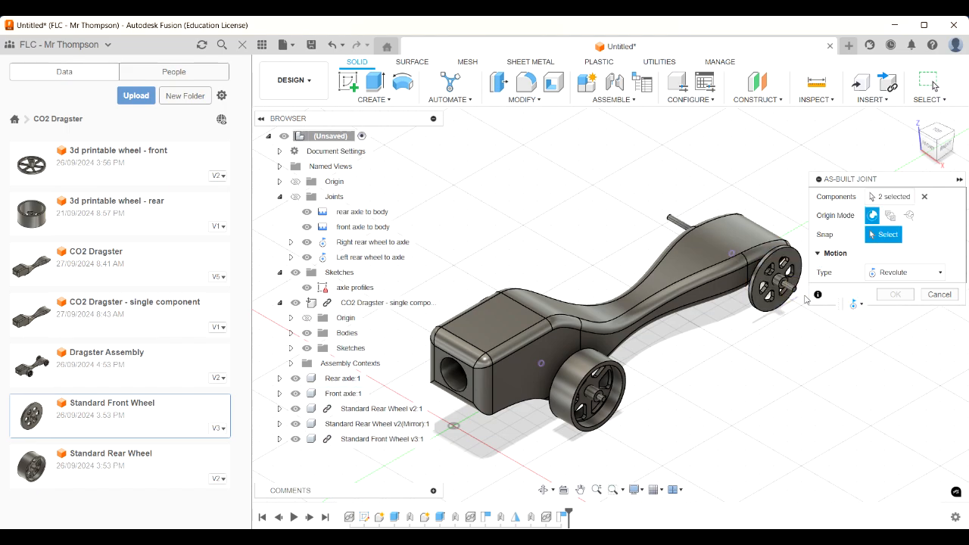
pyautogui.scroll(5, 804, 297)
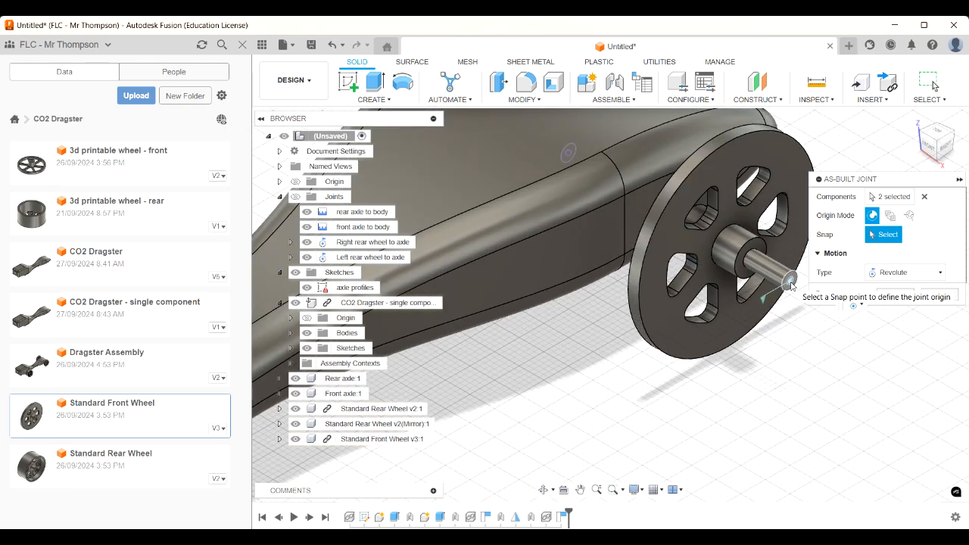
pyautogui.click(791, 283)
pyautogui.scroll(-3, 779, 424)
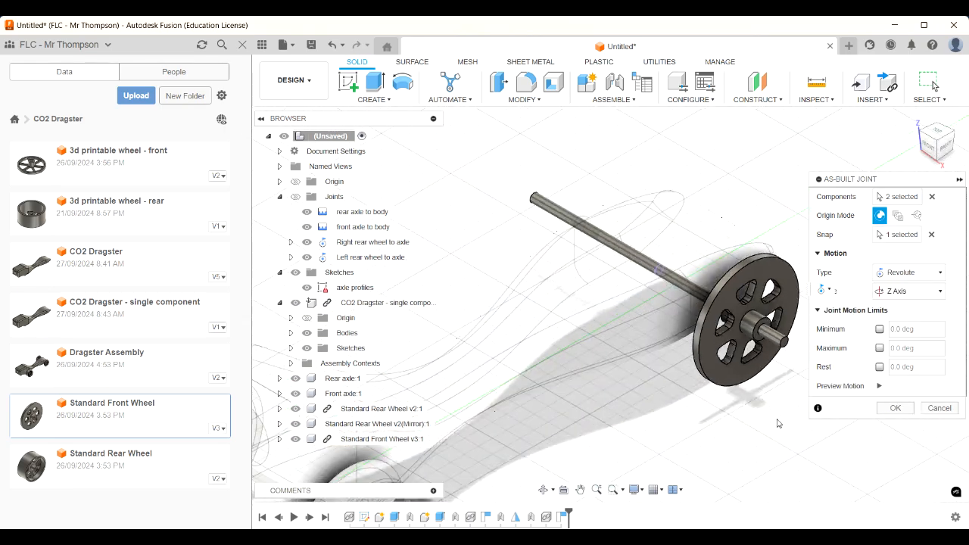
pyautogui.click(895, 408)
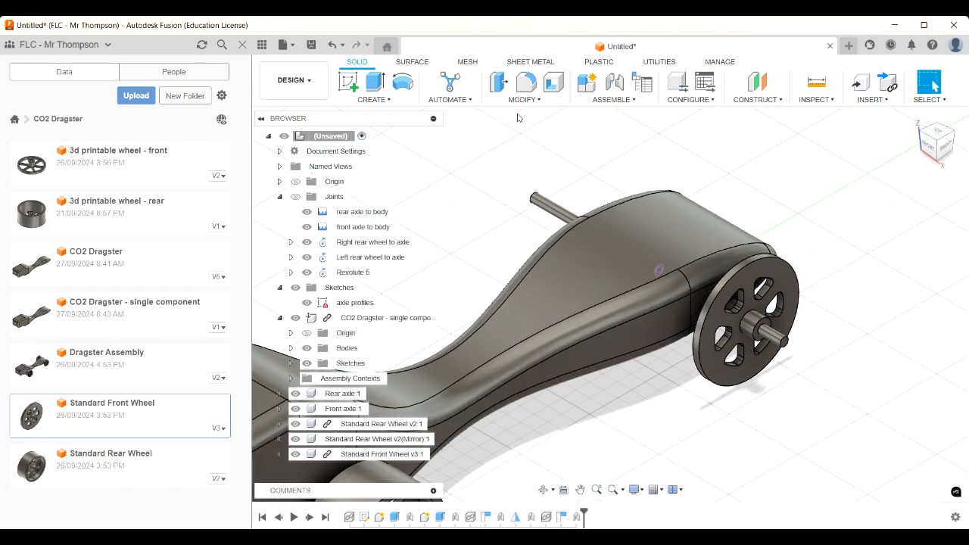
# Mirror the Standard Front Wheel component about the vertical origin plane running lengthwise through the middle of the dragster
pyautogui.click(372, 99)
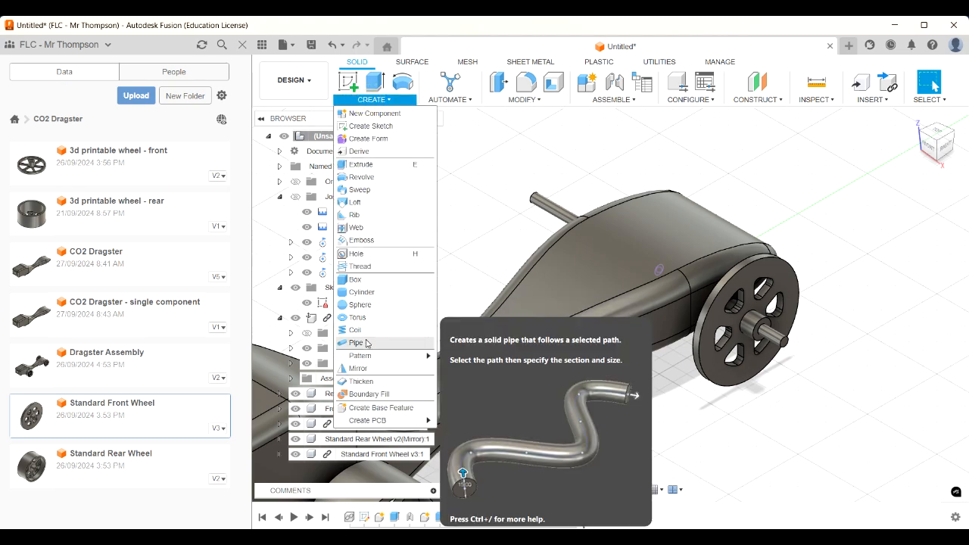
pyautogui.click(358, 368)
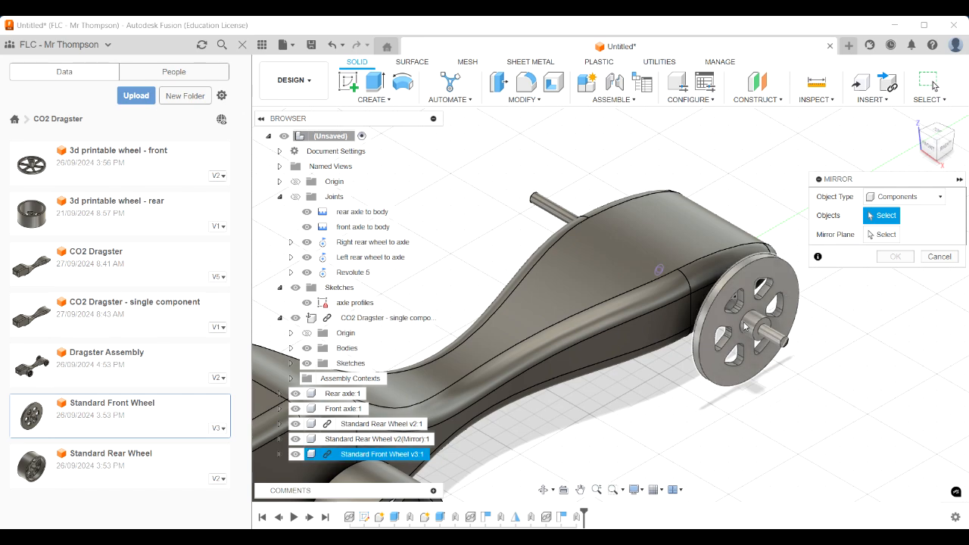
pyautogui.click(782, 282)
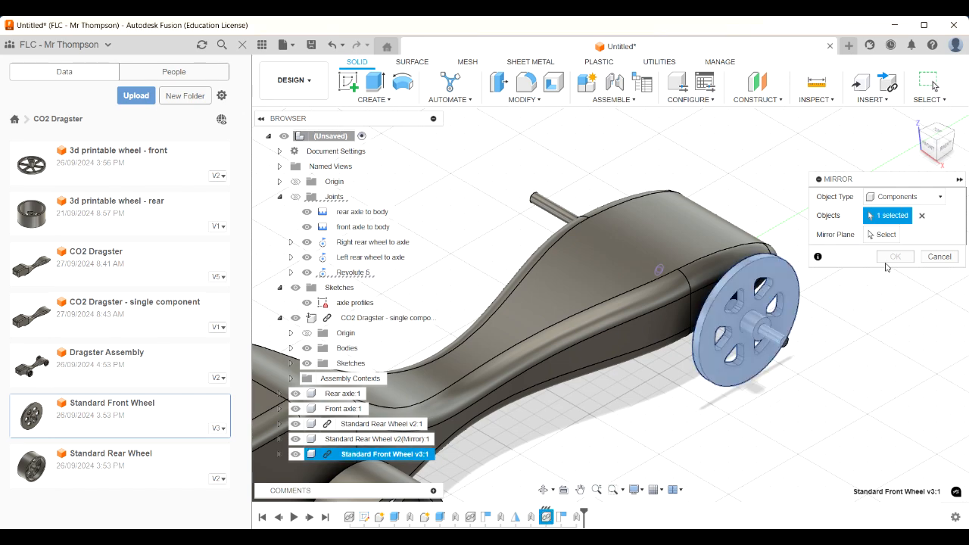
pyautogui.click(886, 235)
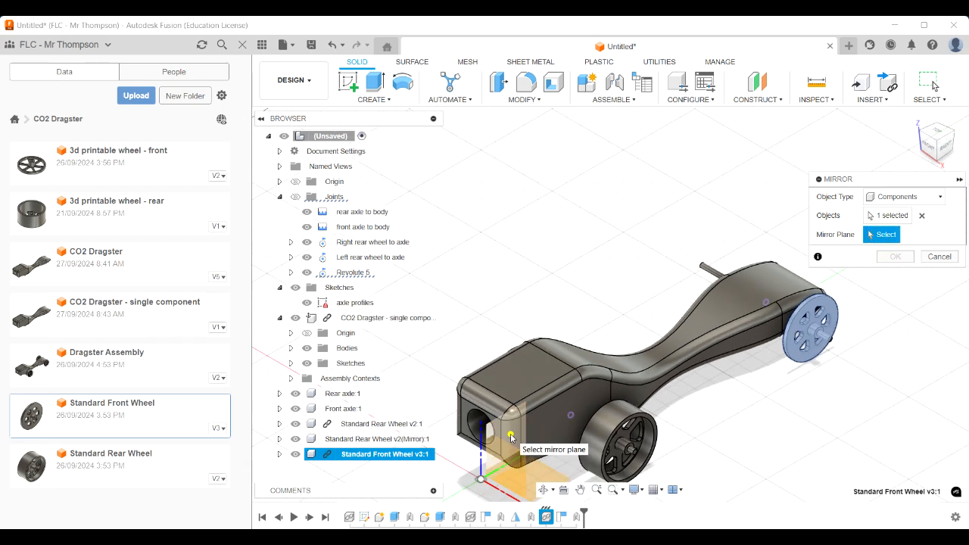
pyautogui.click(520, 451)
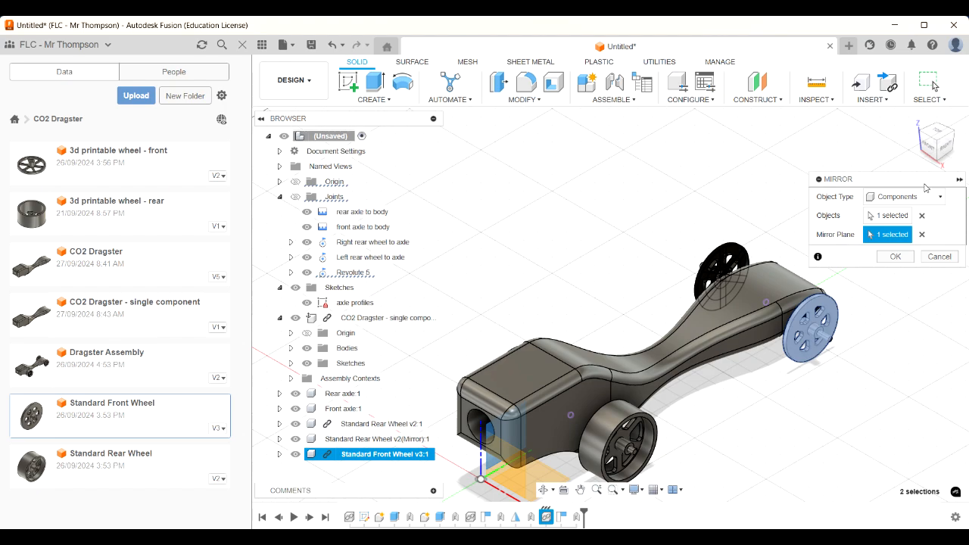
pyautogui.click(931, 148)
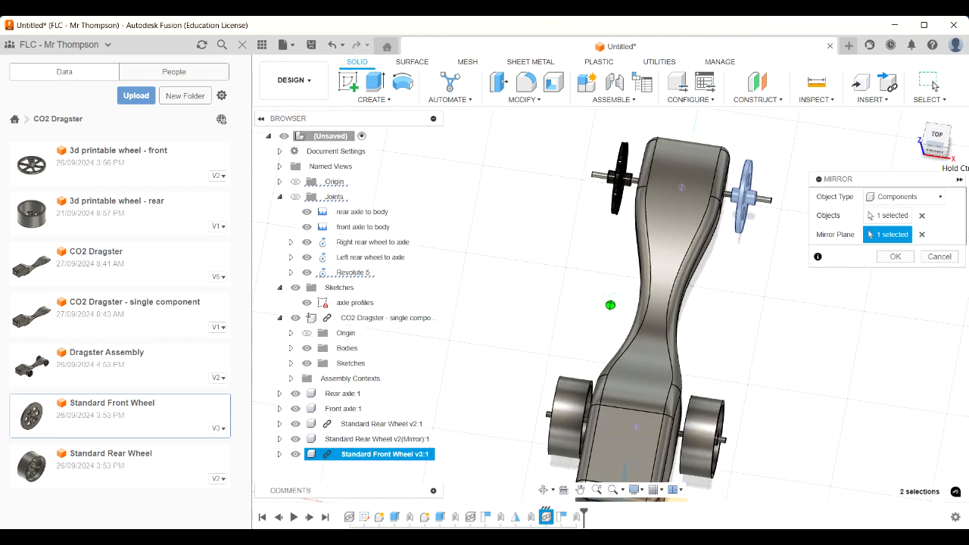
pyautogui.click(895, 257)
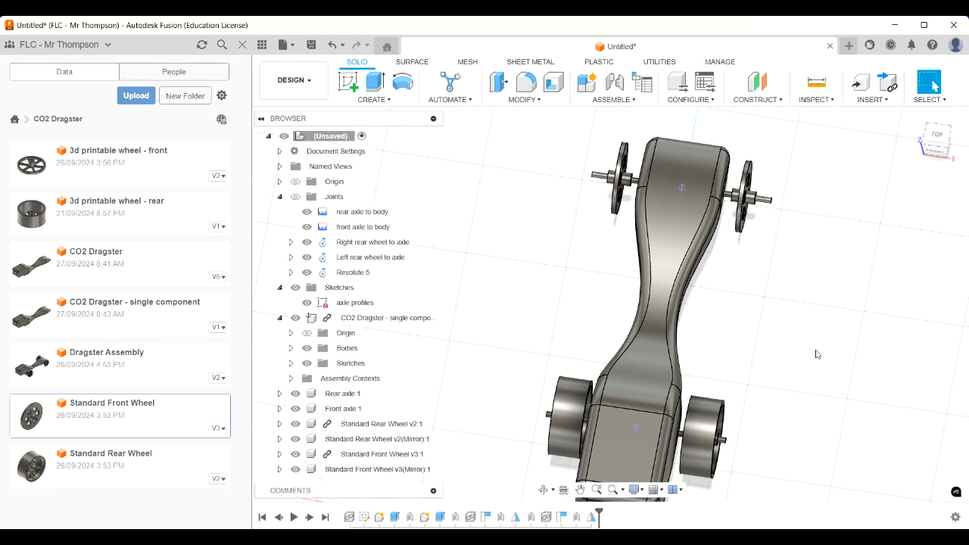
# Create a revolute as-built joint between the mirrored front wheel and the front axle, snapped to that end of the axle
pyautogui.moveTo(940, 135)
pyautogui.mouseDown()
pyautogui.moveTo(942, 118)
pyautogui.moveTo(936, 123)
pyautogui.mouseUp()
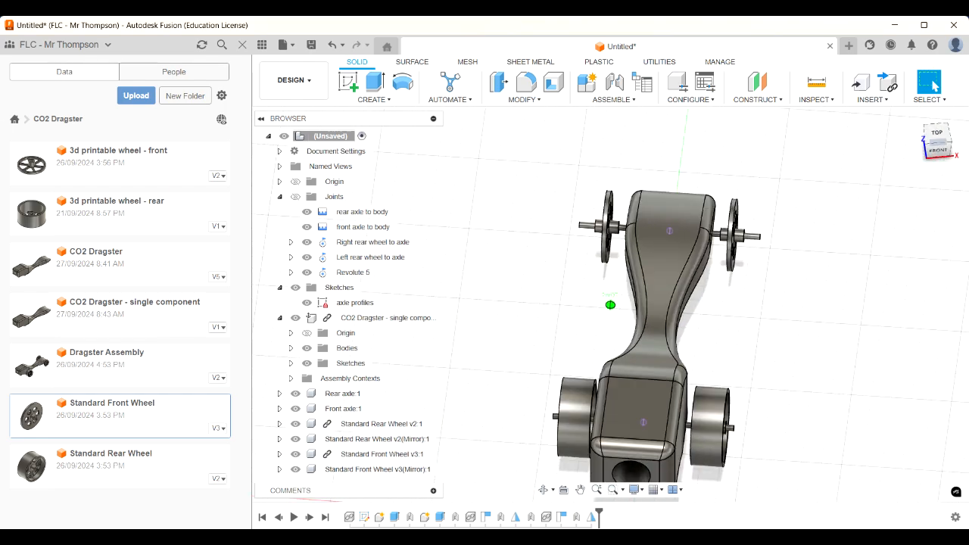
pyautogui.click(924, 143)
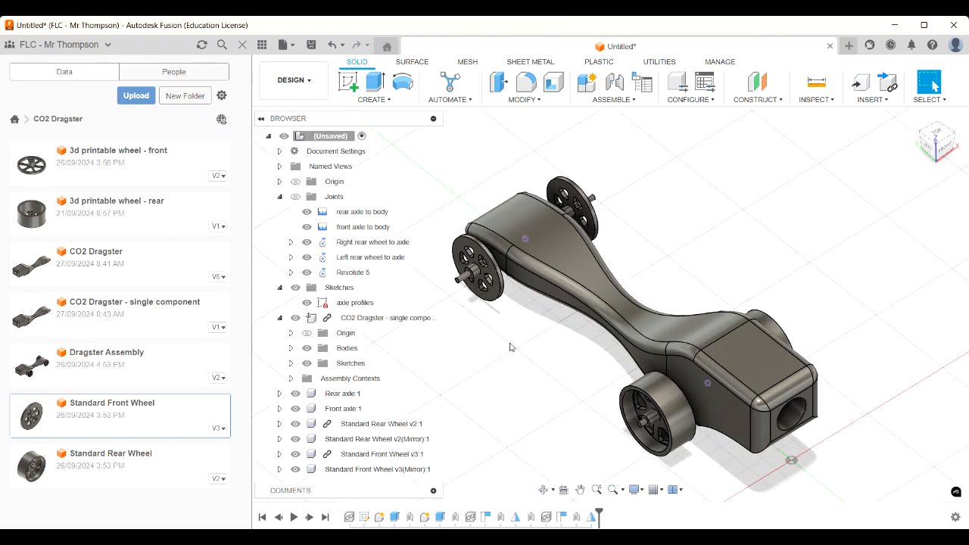
pyautogui.hotkey('shift', 'j')
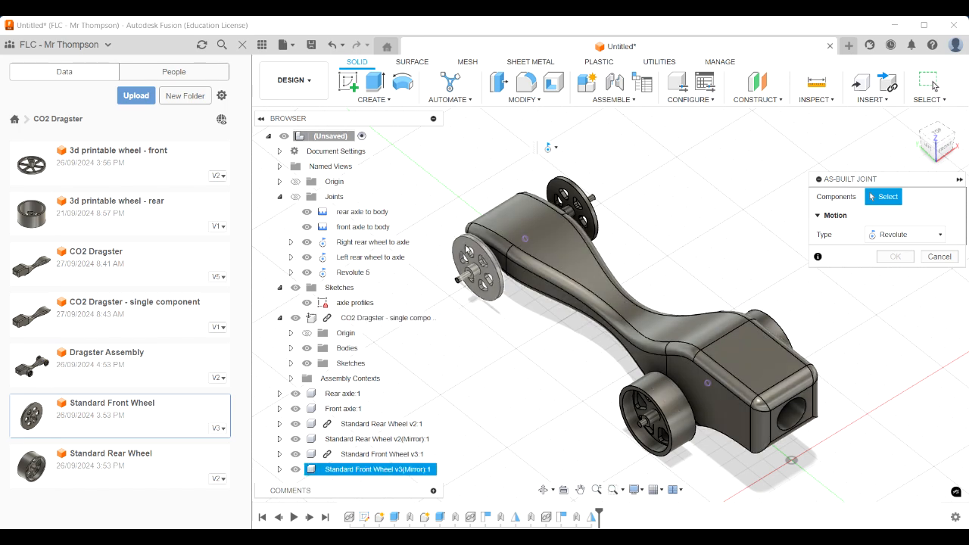
pyautogui.click(470, 253)
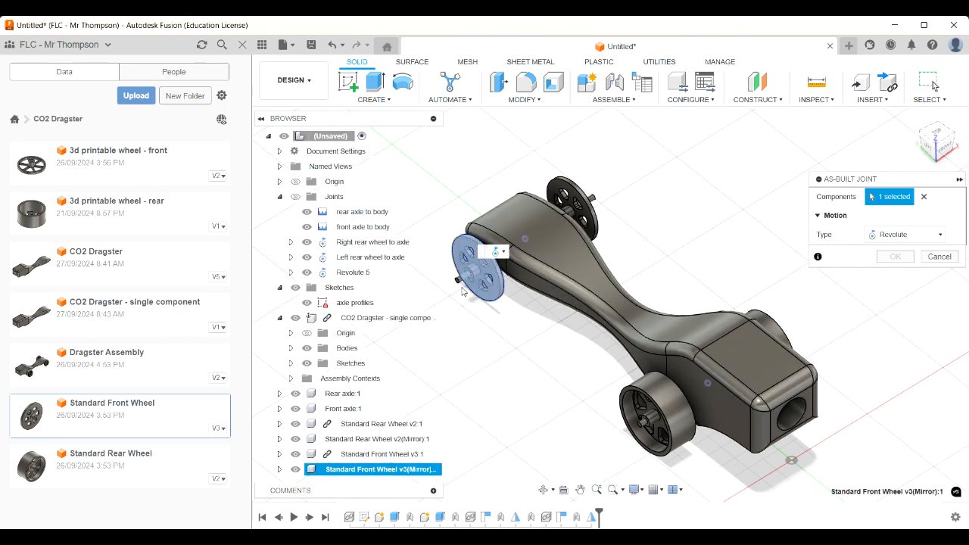
pyautogui.click(459, 280)
pyautogui.scroll(3, 439, 300)
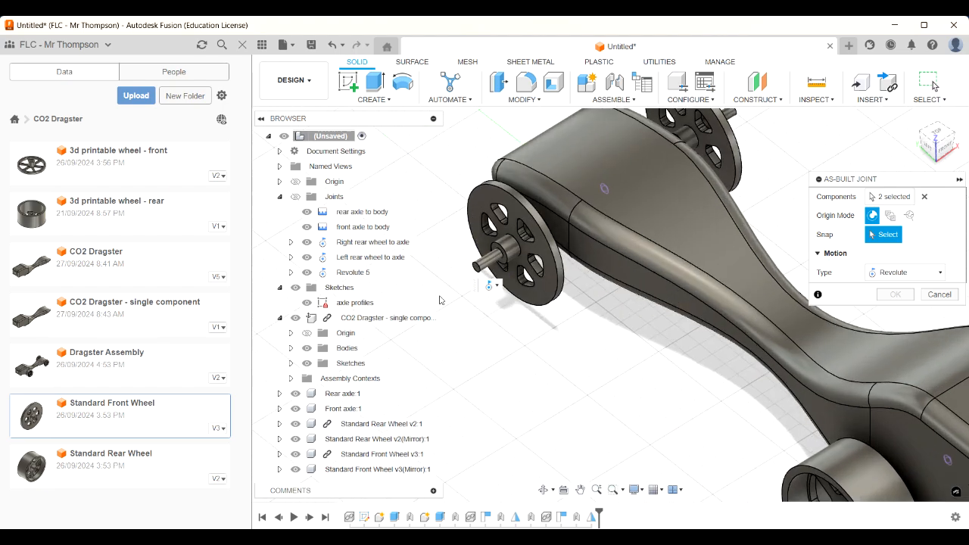
pyautogui.scroll(3, 439, 300)
pyautogui.click(488, 267)
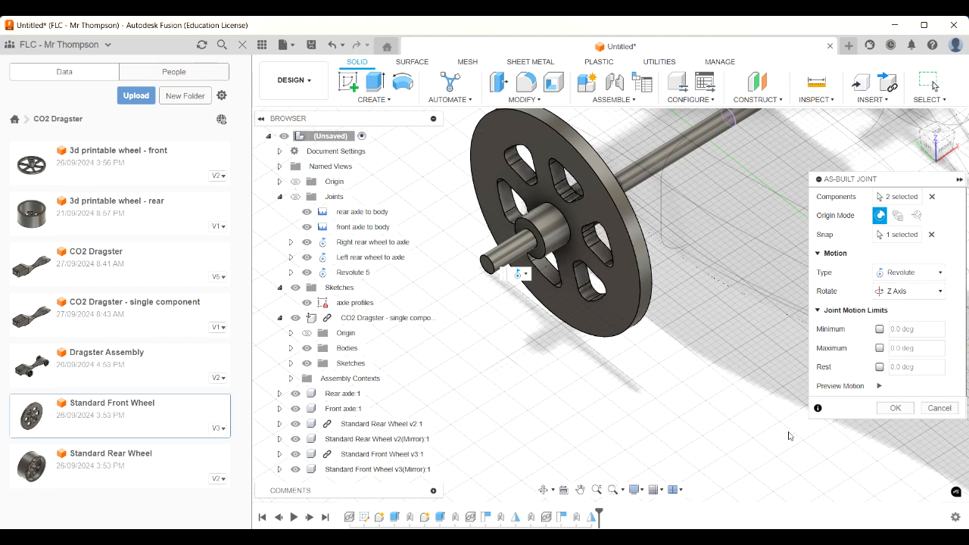
pyautogui.click(902, 409)
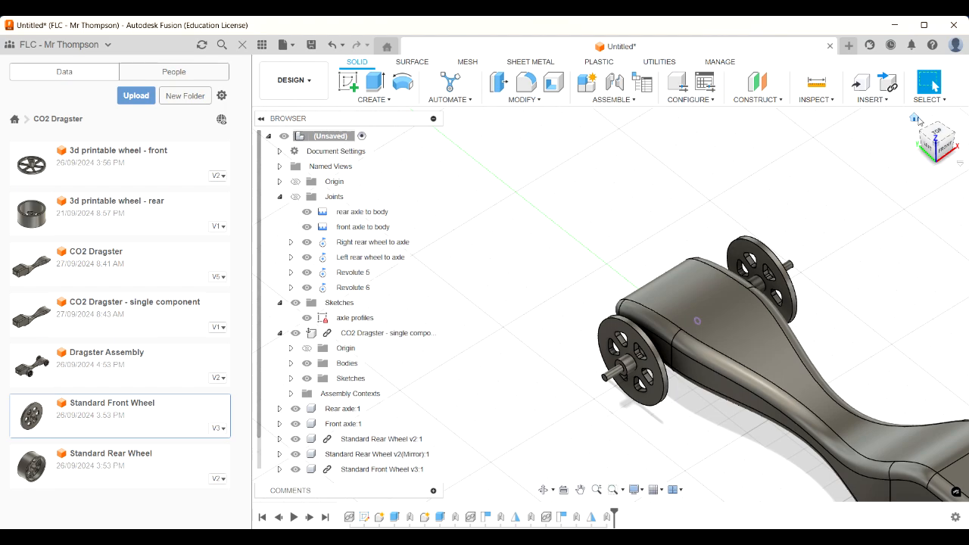
# Rename the Revolute 5 joint as "Right front wheel to axle"
pyautogui.click(916, 120)
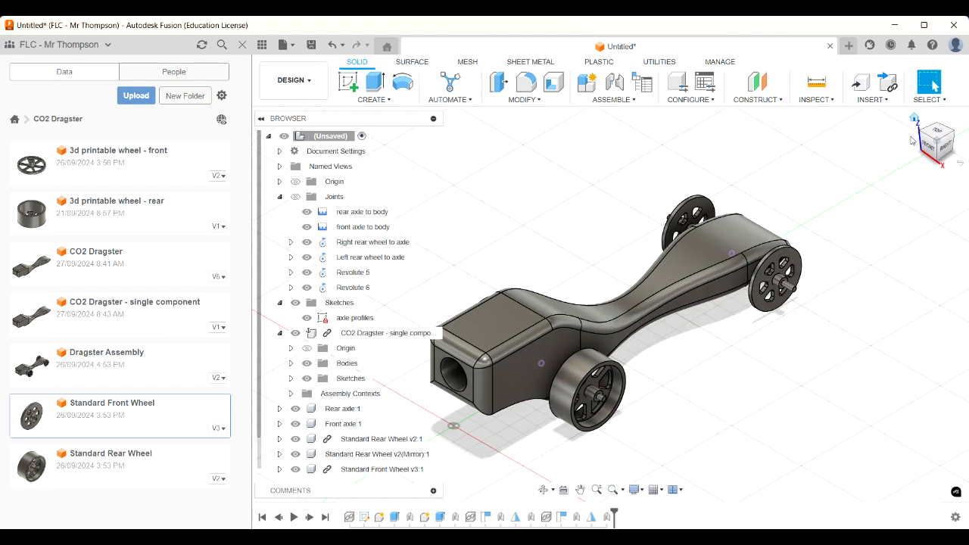
pyautogui.click(354, 274)
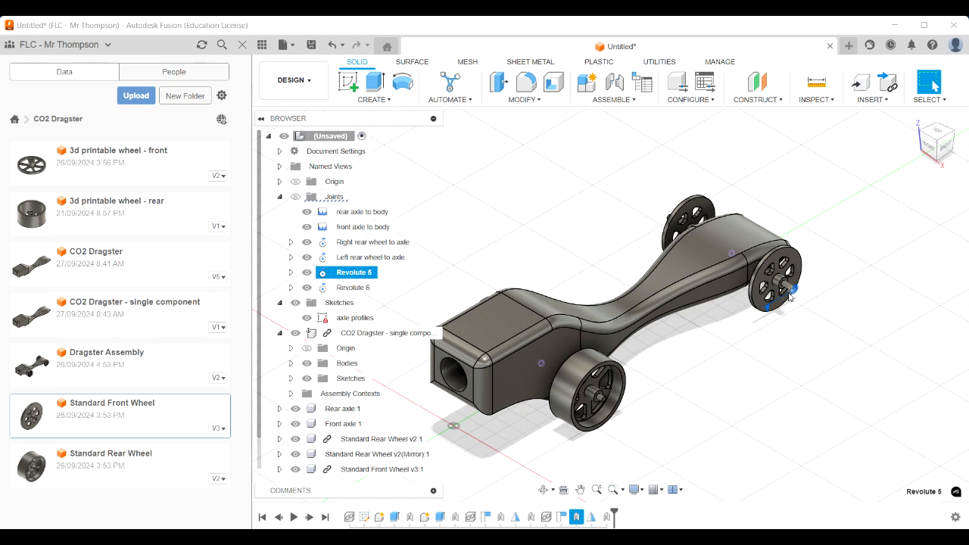
pyautogui.rightClick(353, 275)
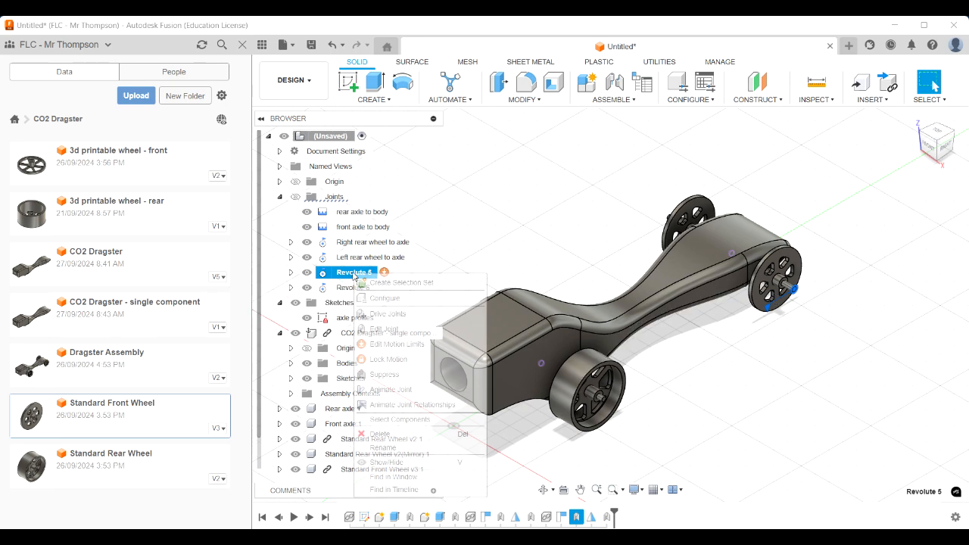
pyautogui.doubleClick(343, 273)
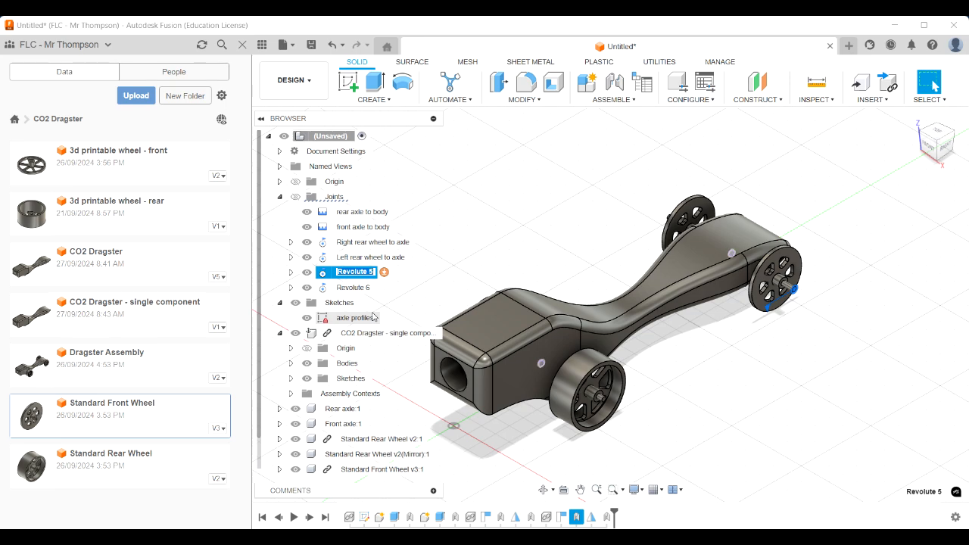
pyautogui.write('Right front wheel to ax')
pyautogui.press('Return')
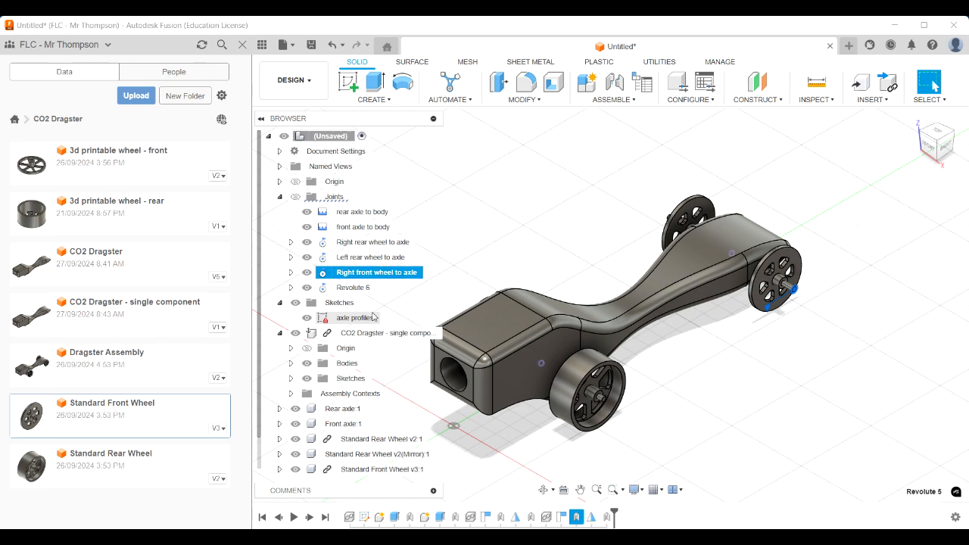
# Rename the Revolute 6 joint as "Left front wheel to axle"
pyautogui.click(367, 292)
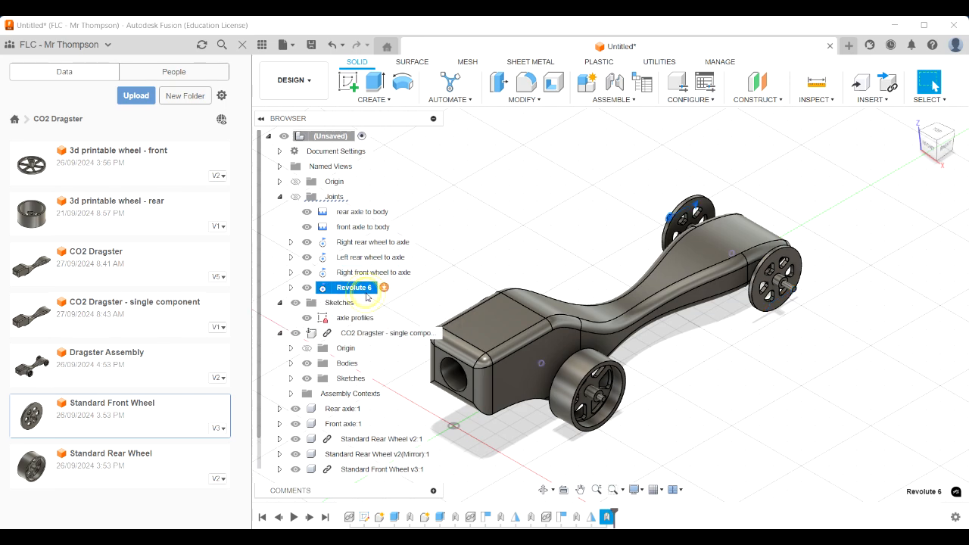
pyautogui.doubleClick(367, 290)
pyautogui.write('Left front wheel to axl')
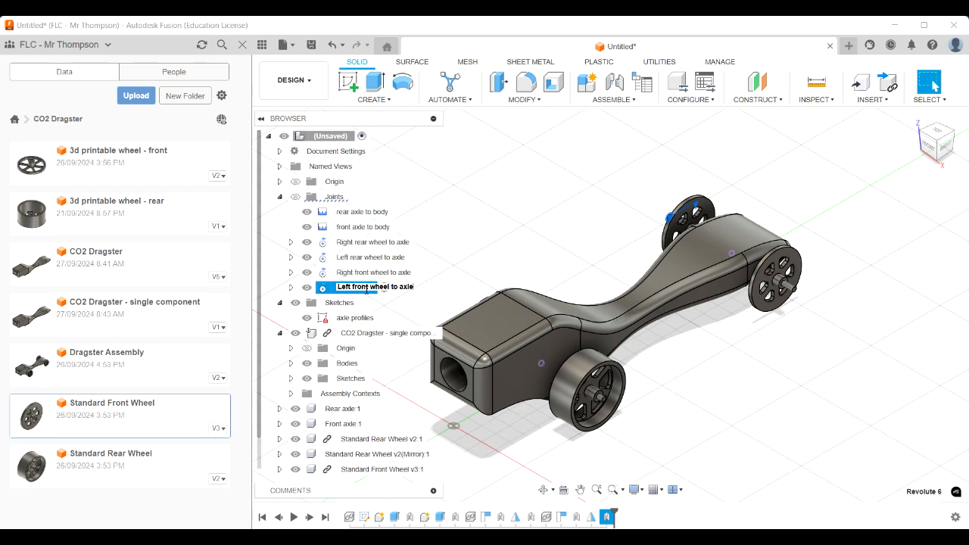
pyautogui.press('Return')
# Animate the left front wheel's joint to check its rotation, and end the animation
pyautogui.rightClick(366, 294)
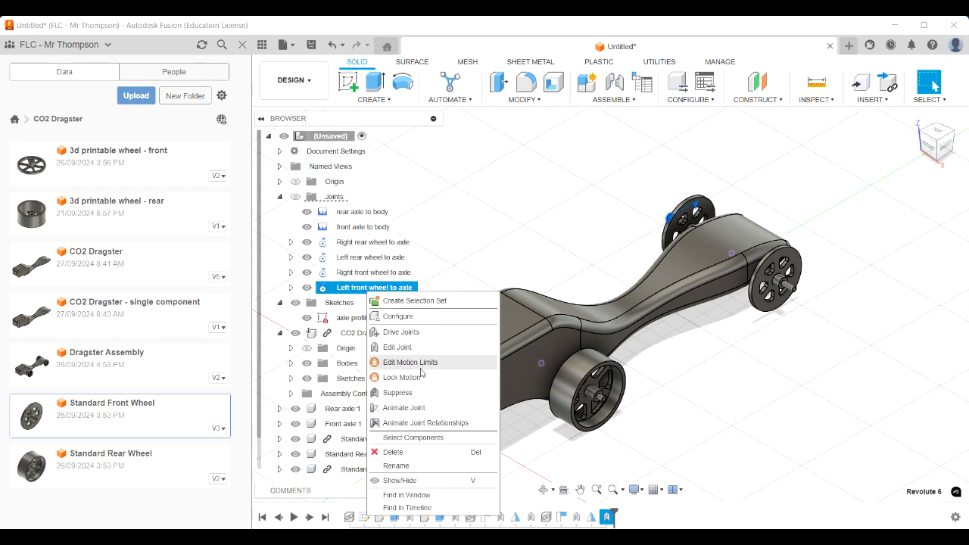
pyautogui.click(409, 408)
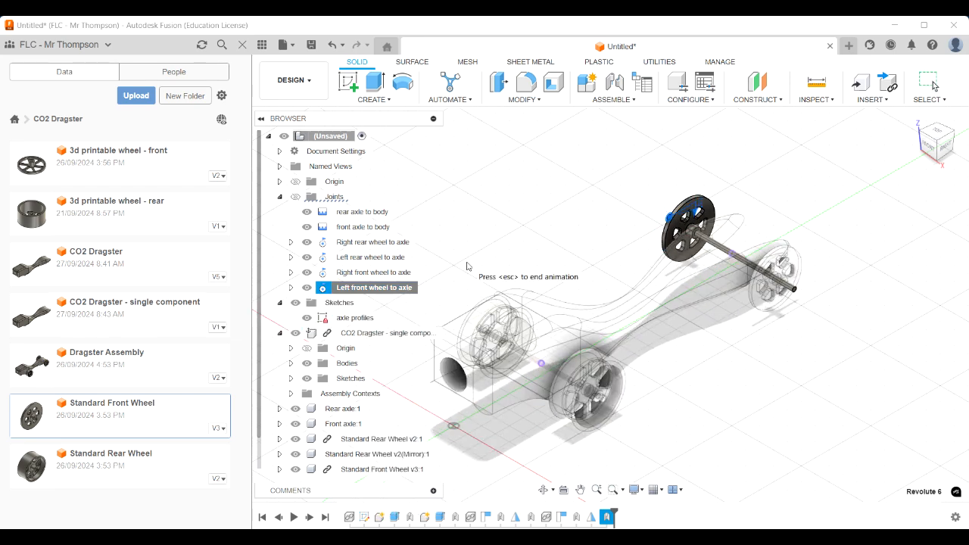
pyautogui.press('Escape')
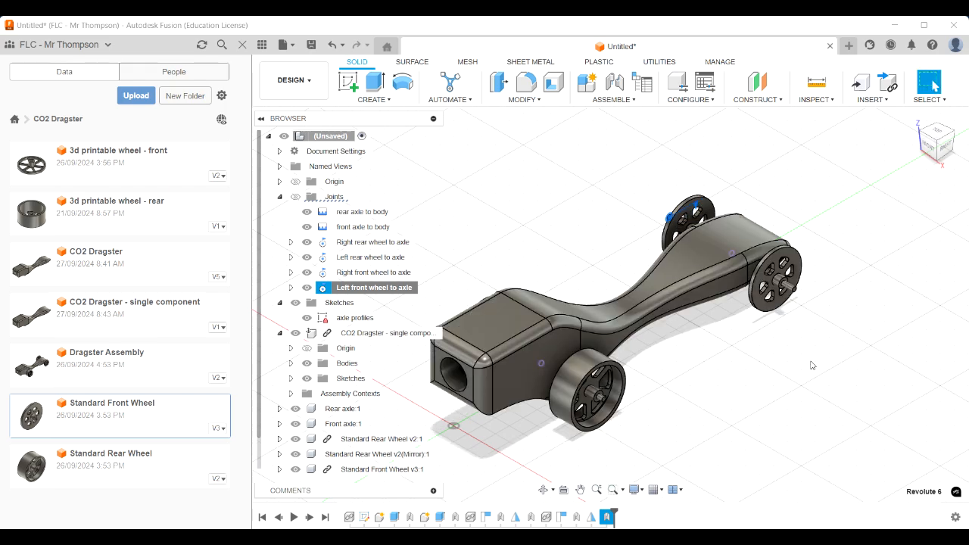
# Clear the joint selection and hide the assembly's Sketches folder containing the axle profiles
pyautogui.scroll(-3, 812, 366)
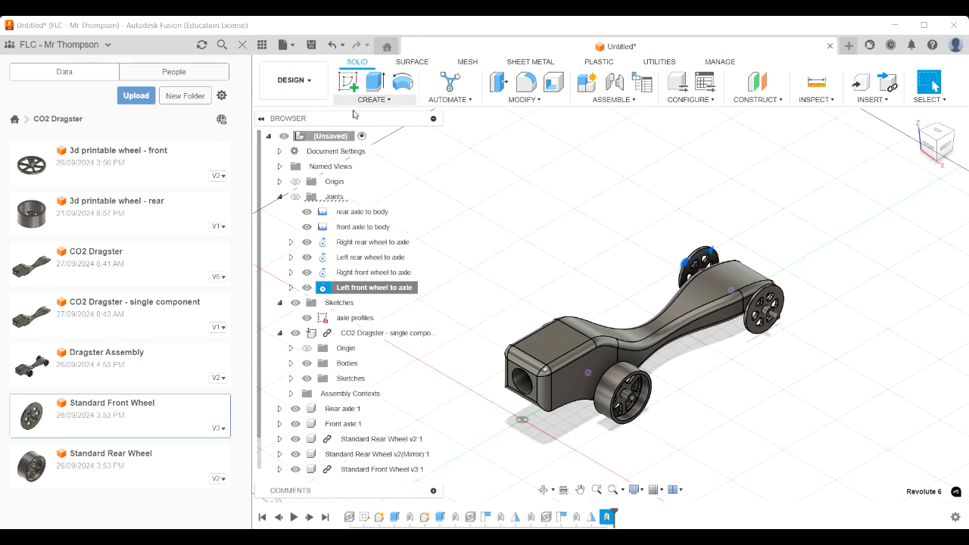
pyautogui.click(466, 234)
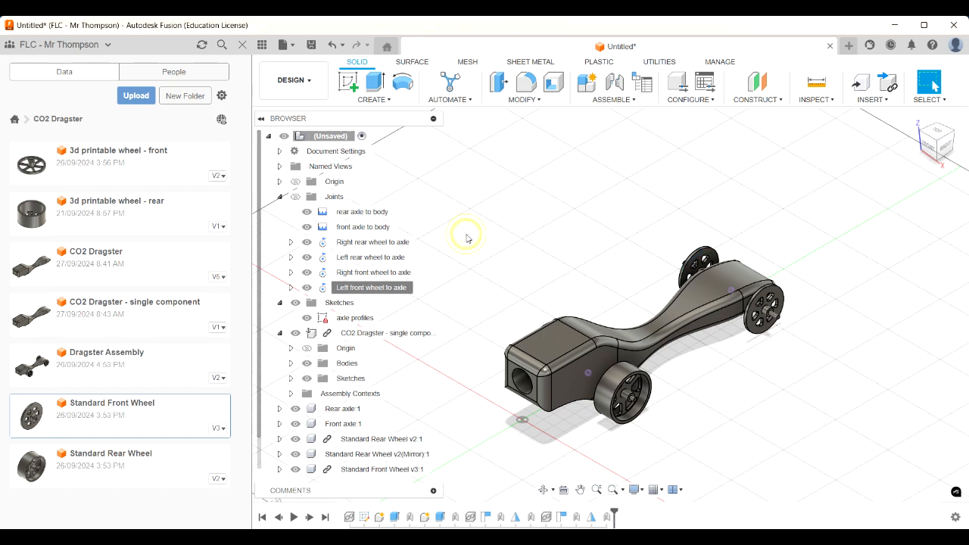
pyautogui.click(295, 303)
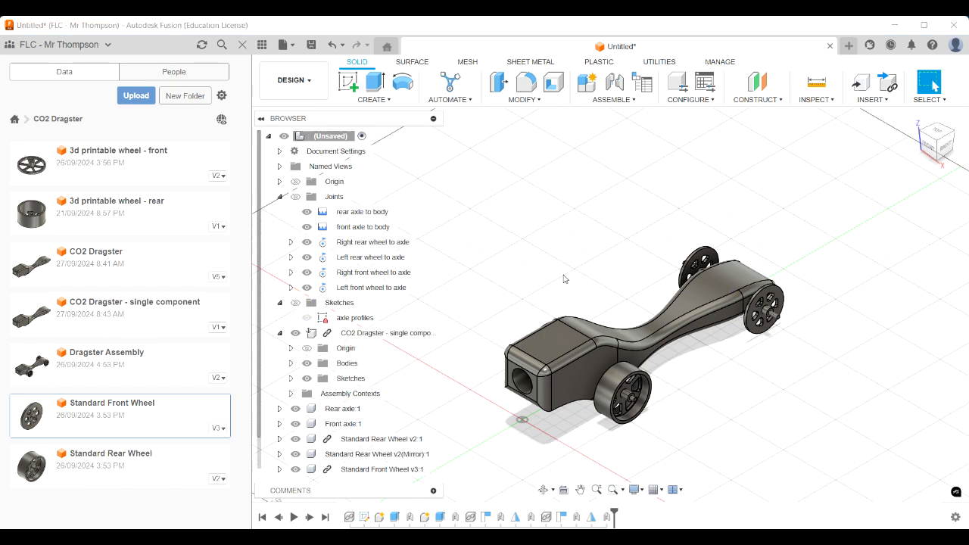